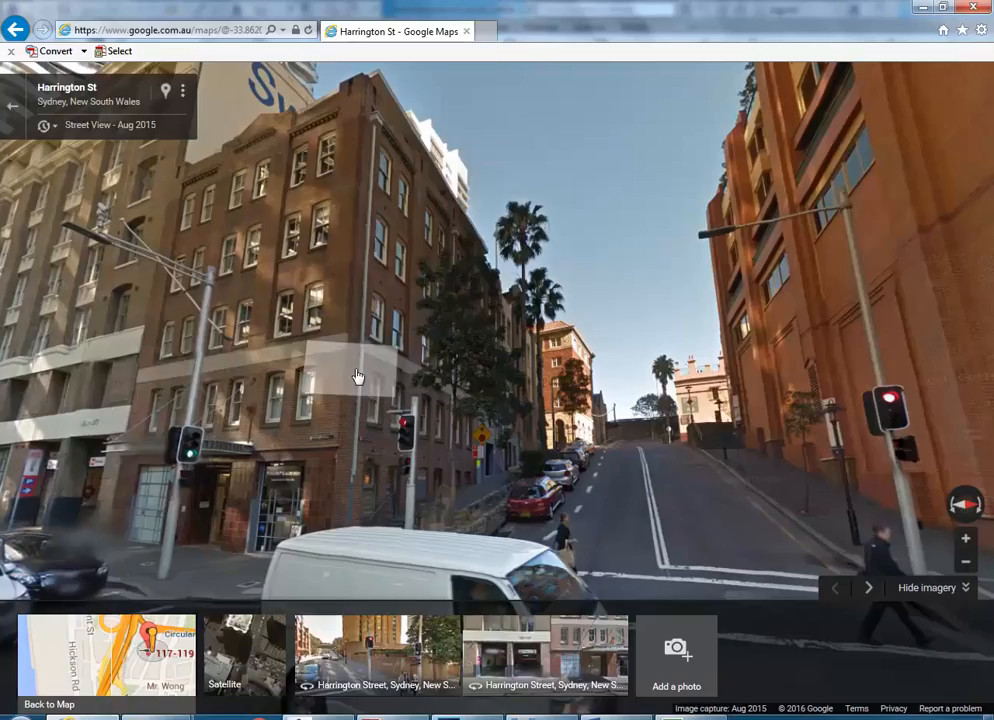
Examine the upper-storey brick facade and windows of the corner building in the Harrington St Street View
left_click(207, 366)
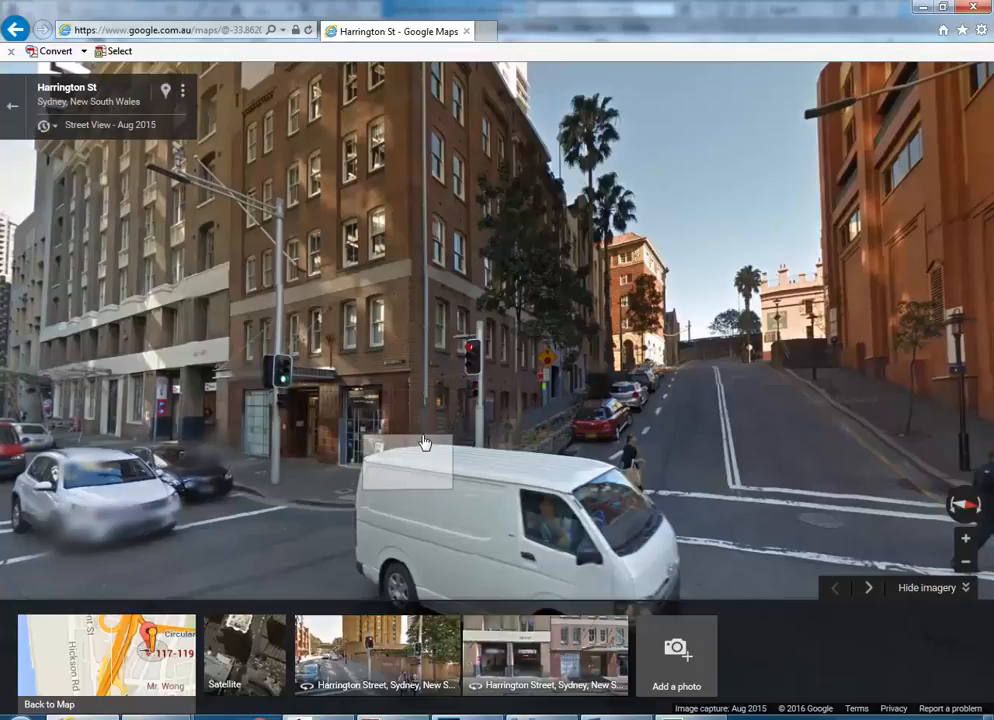
left_click_drag(440, 245, 450, 304)
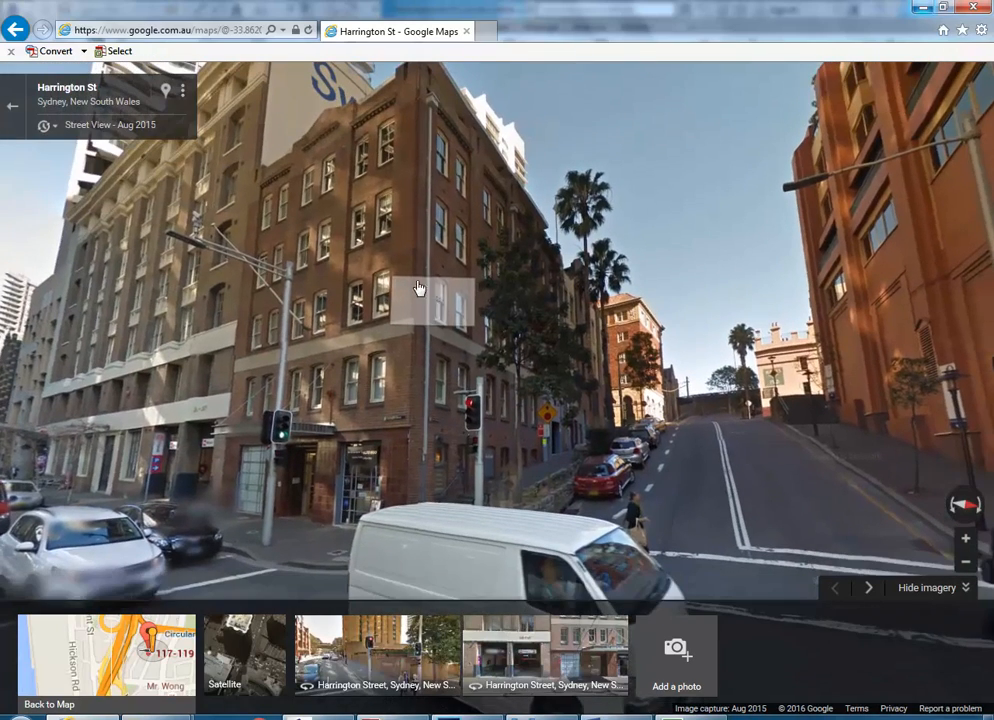
left_click(344, 178)
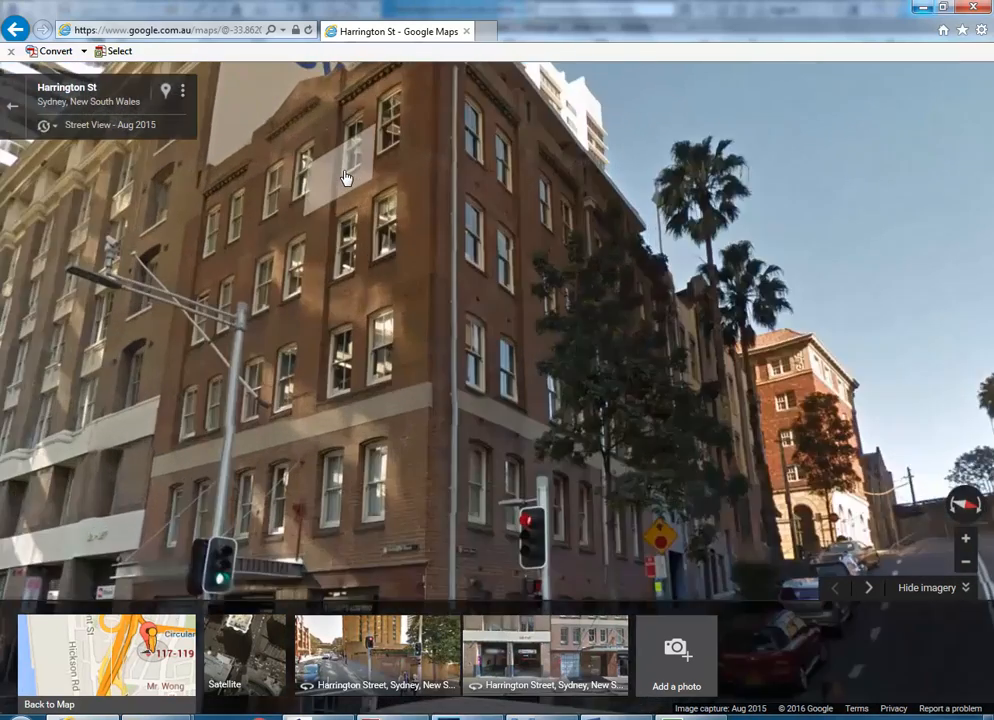
left_click_drag(370, 149, 377, 78)
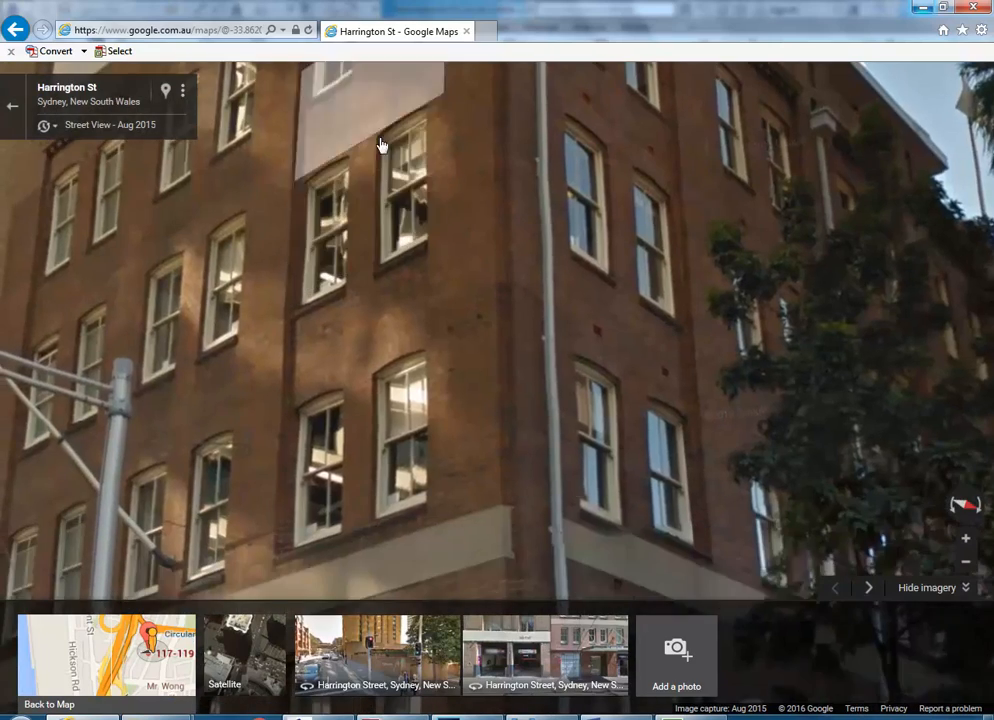
left_click_drag(464, 415, 345, 455)
scroll(471, 281, "down", 2)
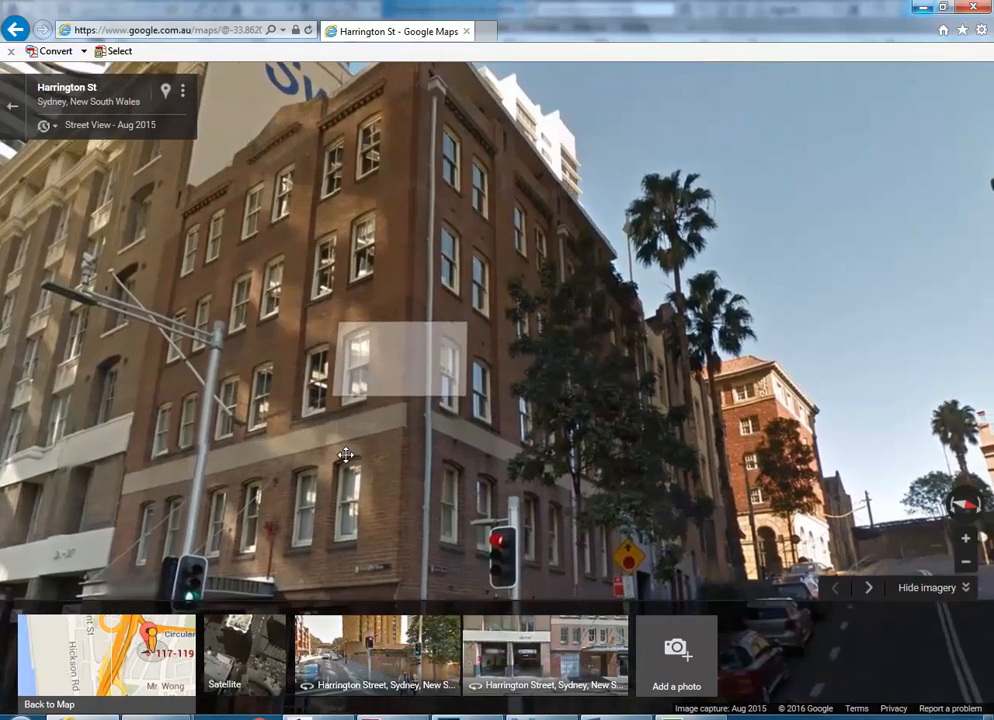
left_click(490, 224)
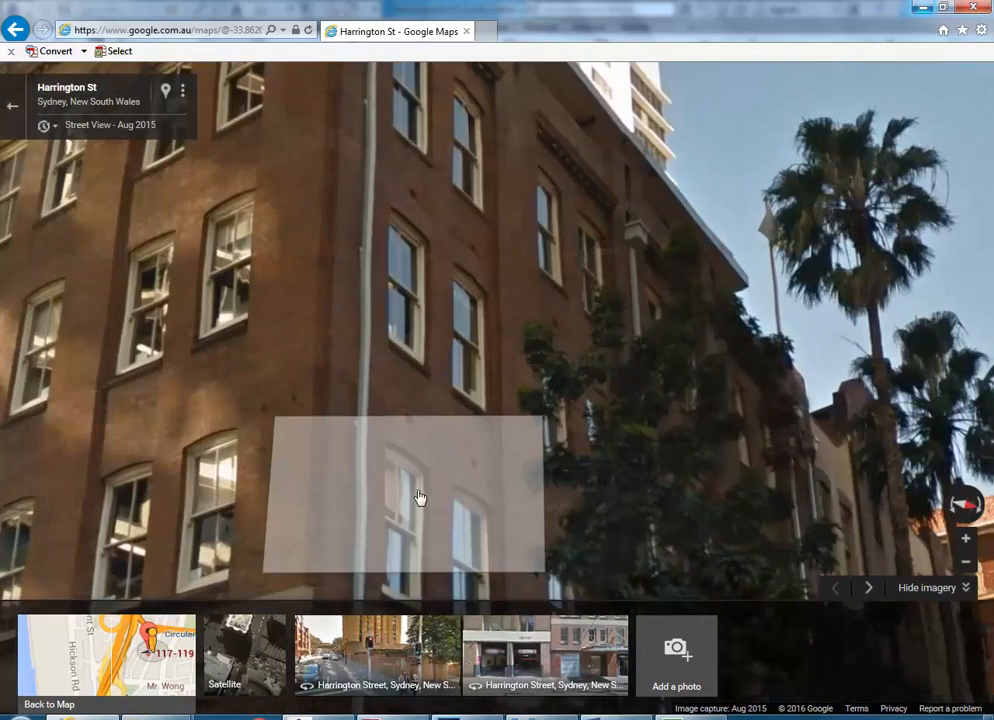
scroll(420, 498, "down", 2)
left_click_drag(416, 378, 489, 213)
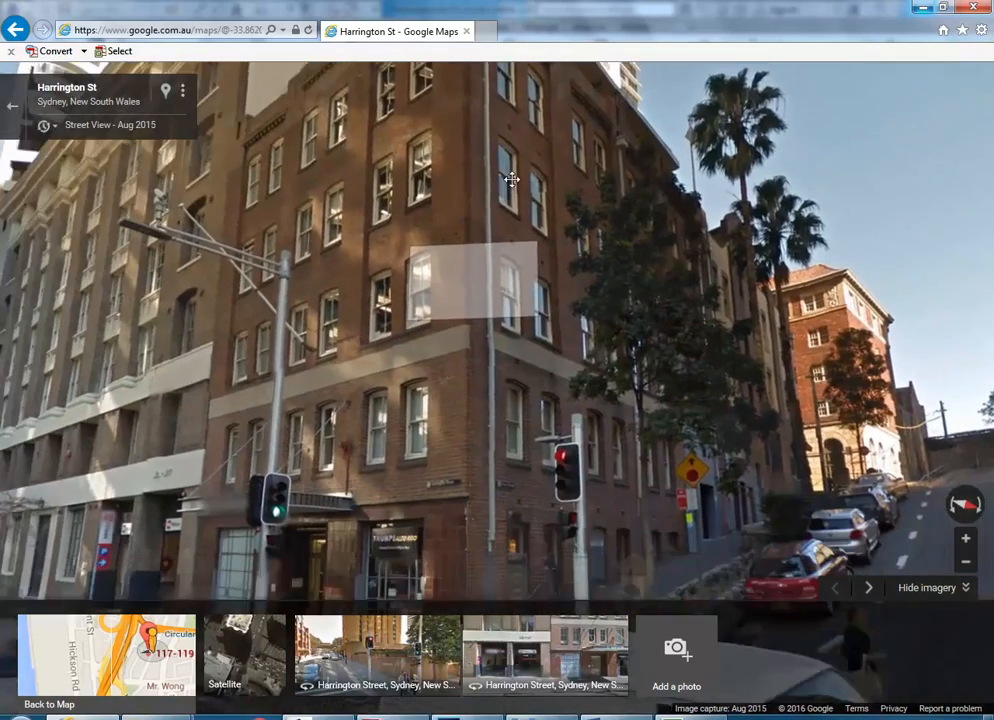
Examine the corner building's ground-floor frontage, horizontal masonry band and the windows around it
left_click_drag(438, 447, 433, 365)
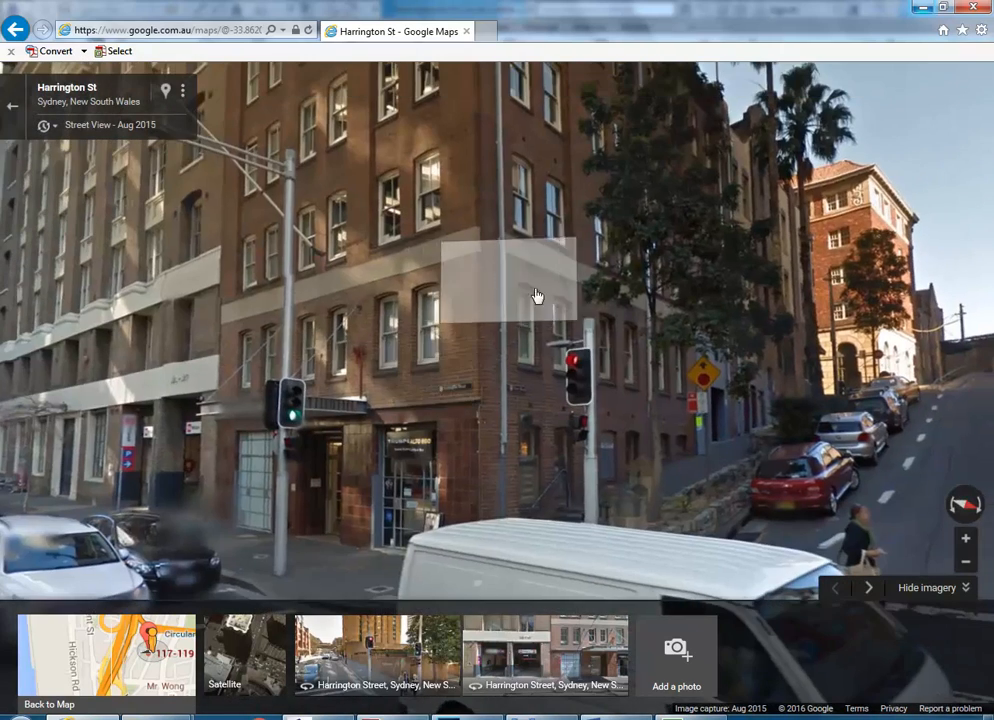
scroll(437, 470, "up", 2)
scroll(240, 433, "down", 1)
scroll(243, 433, "down", 1)
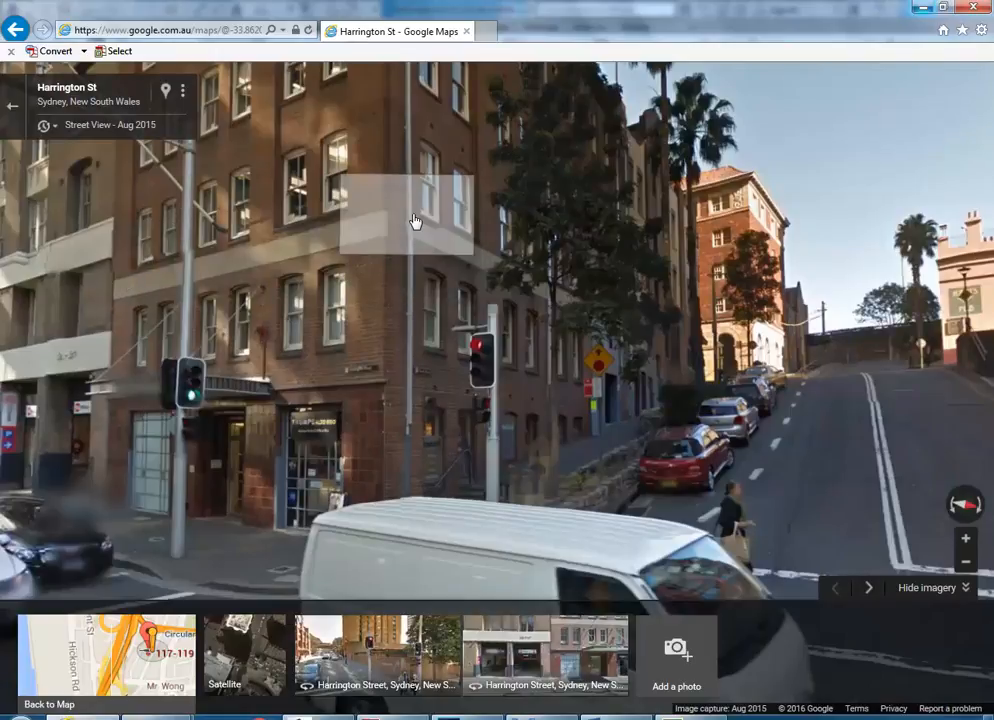
left_click_drag(377, 215, 392, 416)
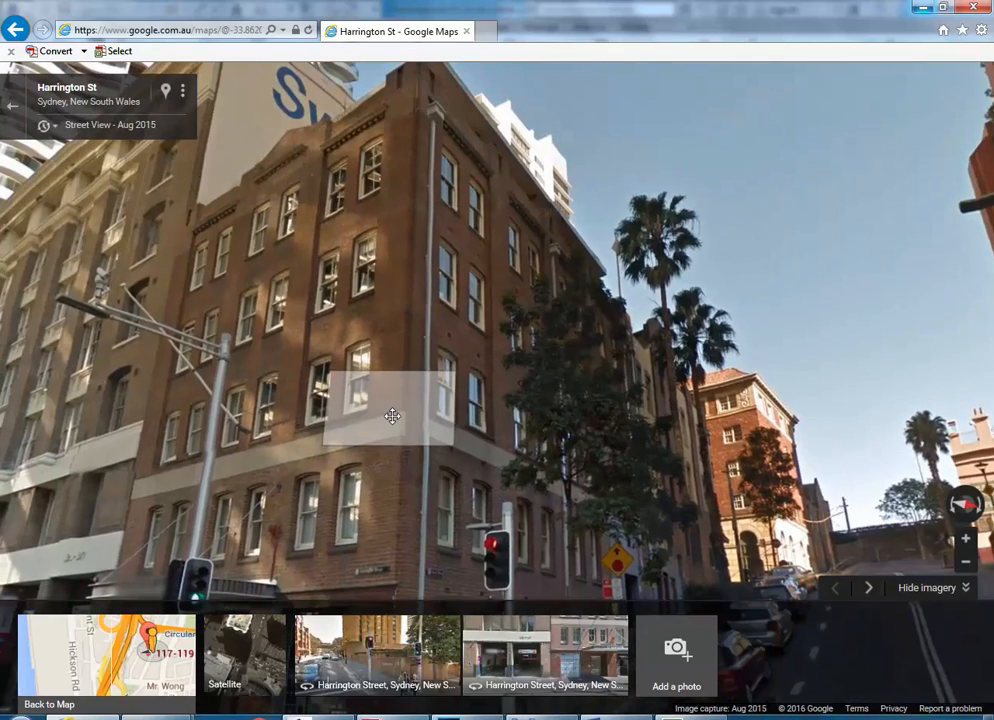
left_click(392, 416)
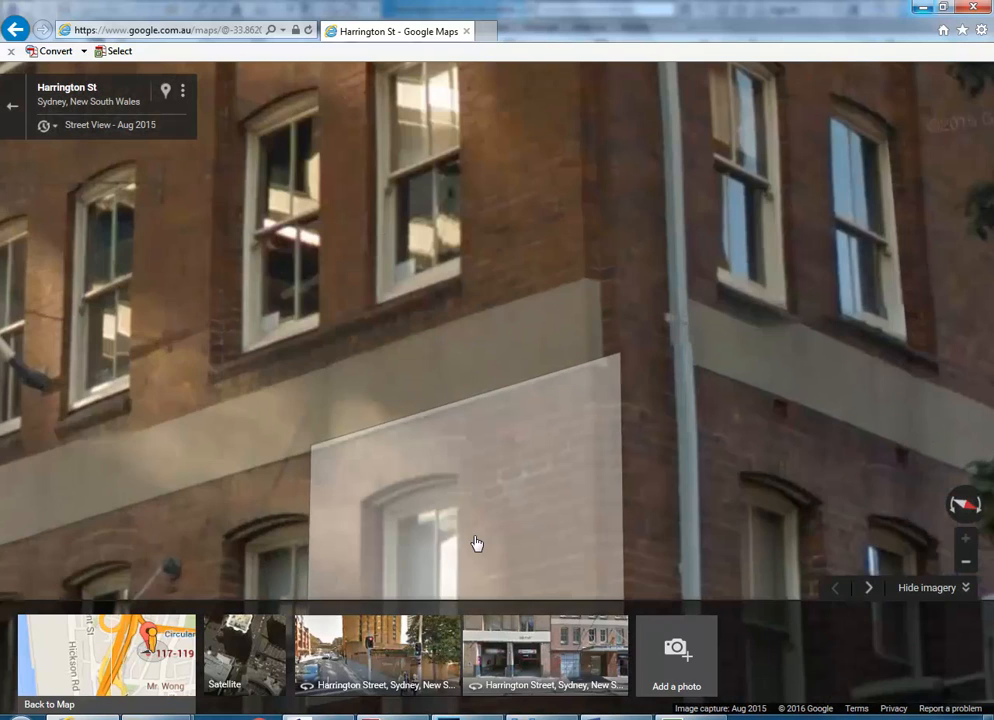
left_click(488, 428)
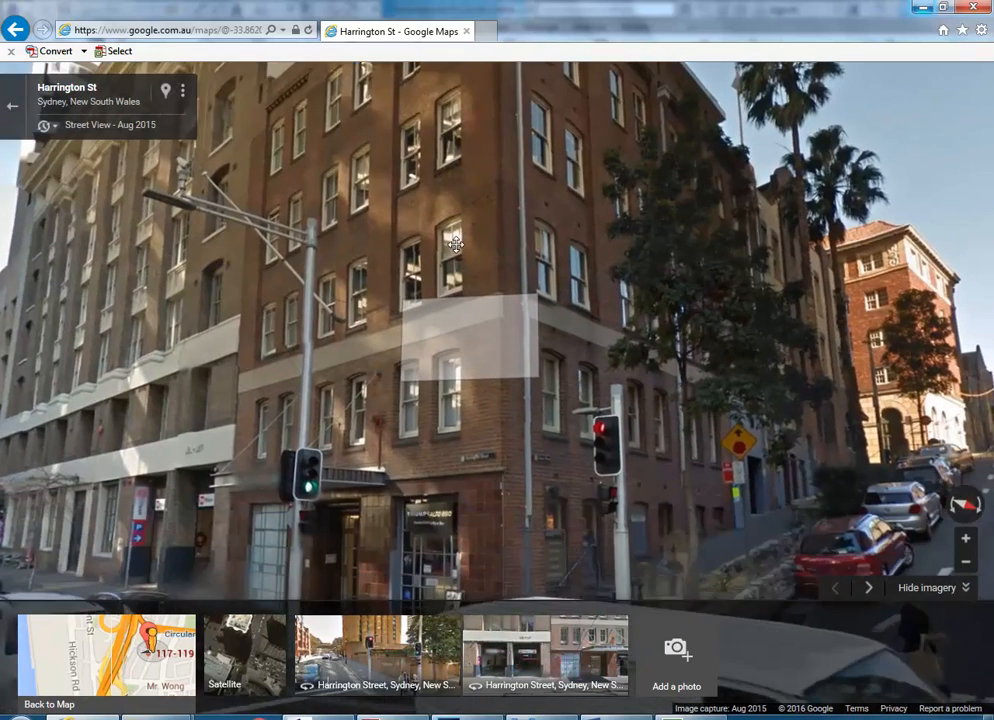
left_click_drag(455, 244, 382, 297)
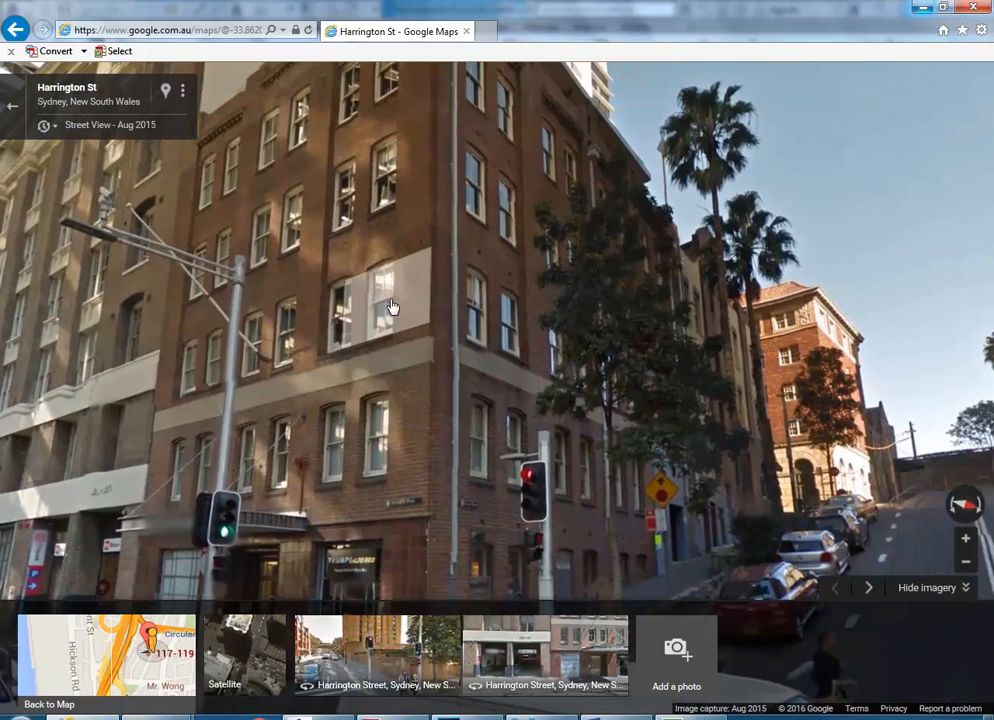
left_click(371, 386)
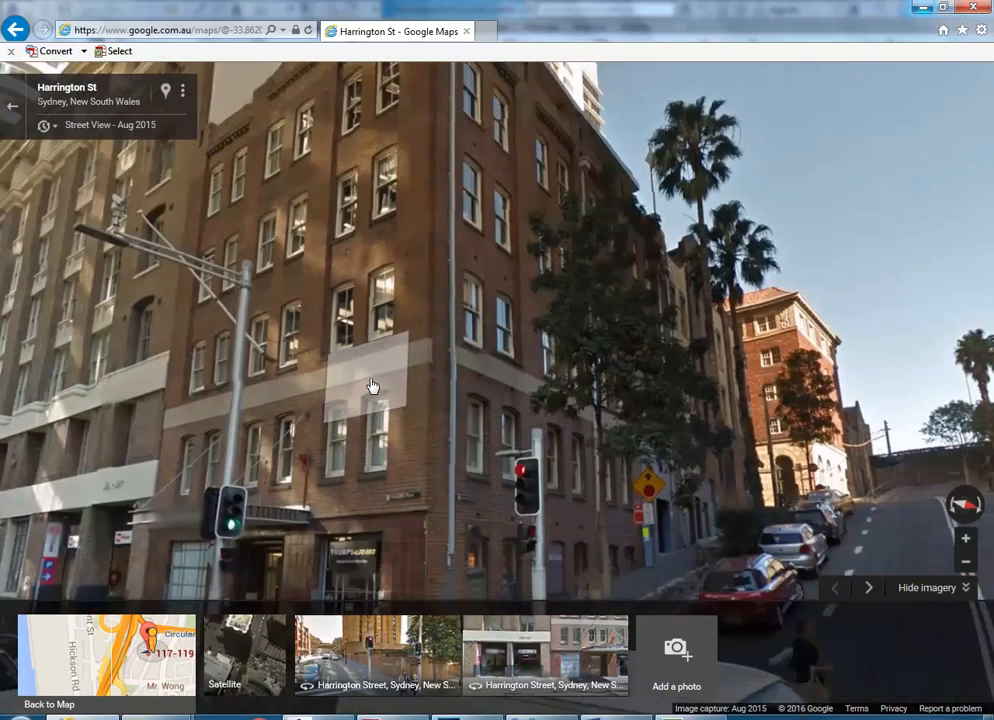
left_click_drag(150, 530, 202, 467)
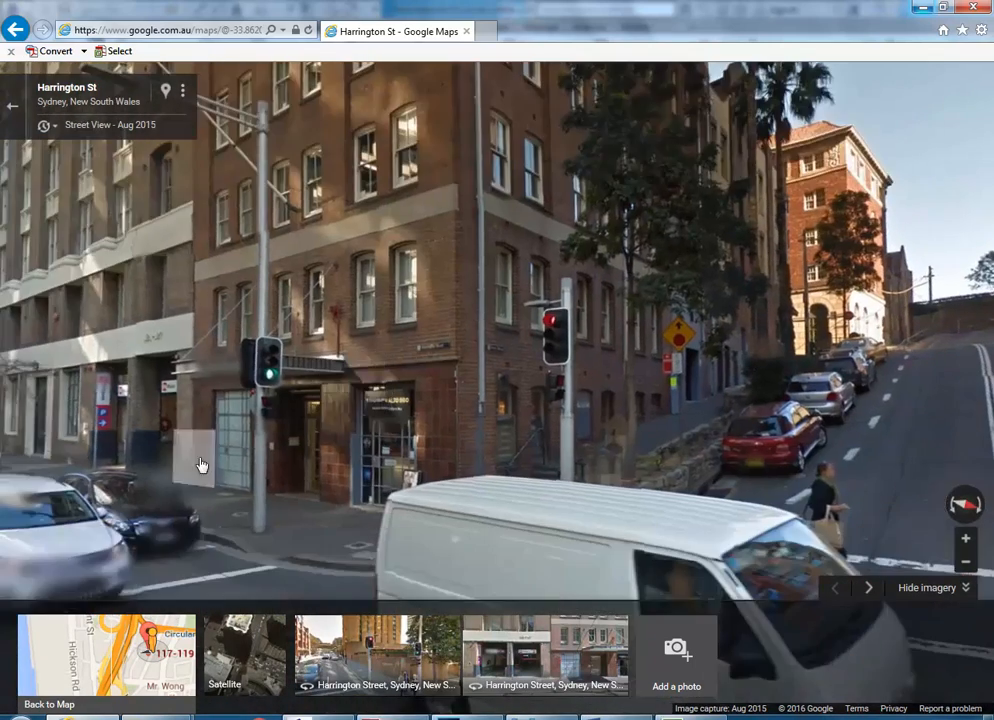
scroll(202, 466, "up", 2)
scroll(202, 466, "down", 2)
left_click_drag(448, 298, 320, 388)
mouse_move(318, 716)
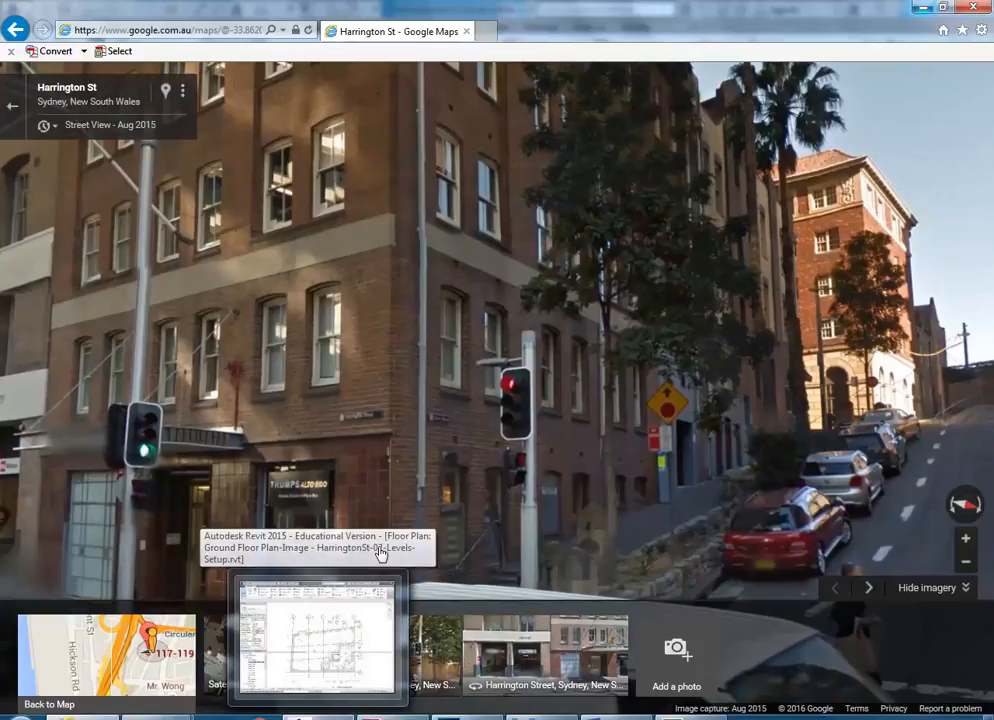
left_click_drag(395, 435, 399, 399)
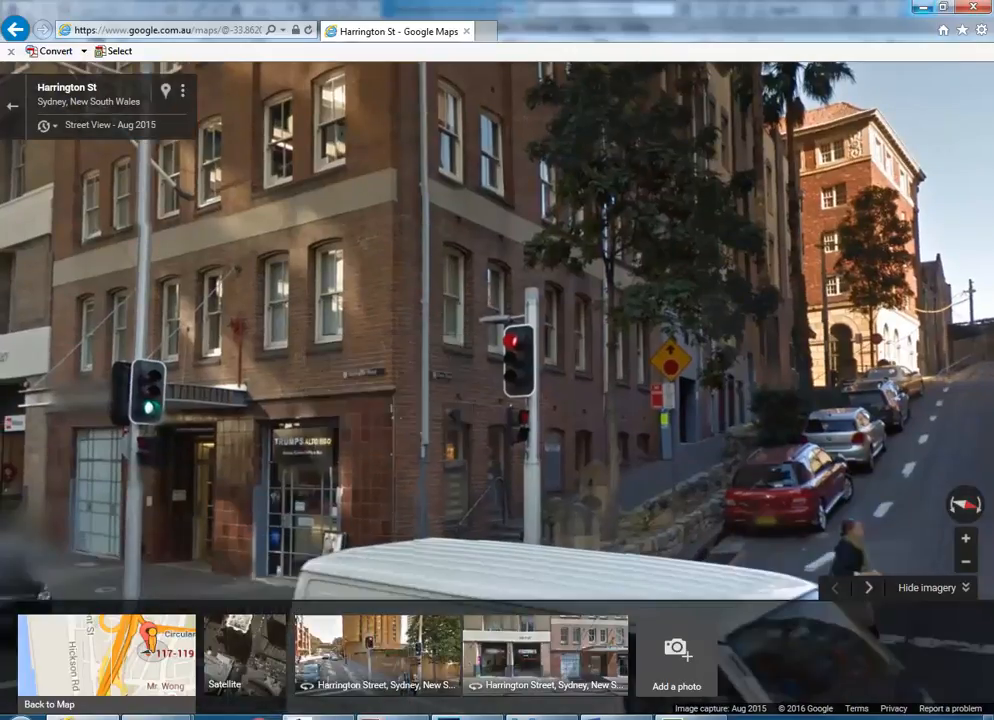
Switch to the ground floor plan in Revit and measure the wall pier's full thickness beside the downpipe at grid F, perpendicular to the outer grid line
left_click(318, 716)
middle_click_drag(410, 339, 379, 337)
scroll(470, 340, "up", 5)
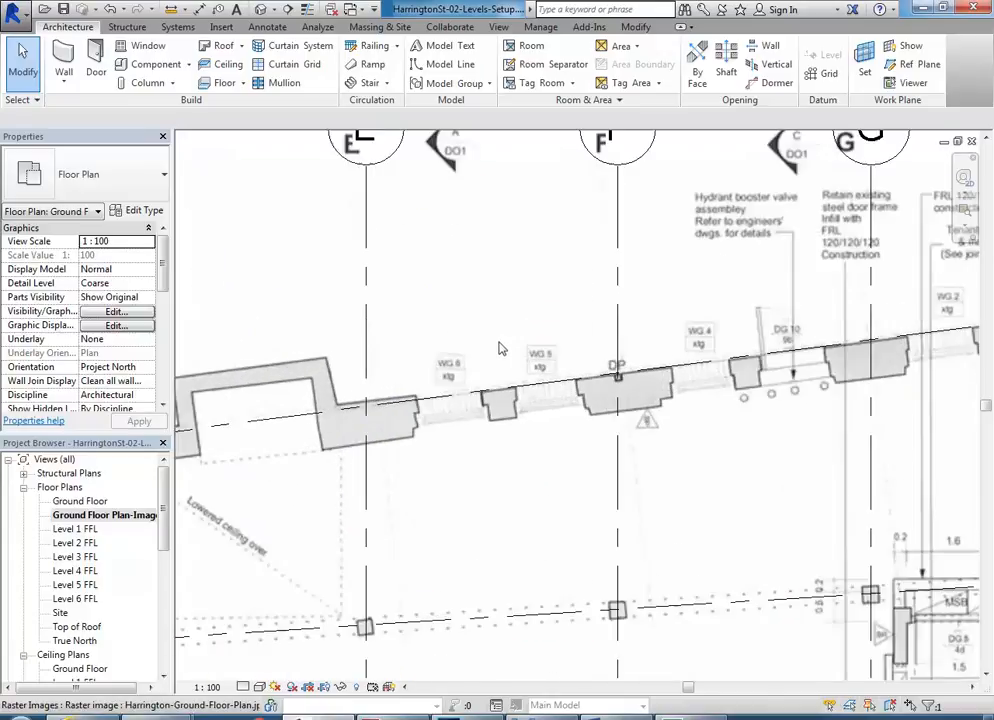
scroll(650, 390, "up", 4)
mouse_move(650, 391)
middle_mouse_down()
mouse_move(652, 399)
mouse_move(549, 397)
mouse_move(499, 425)
middle_mouse_up()
scroll(549, 397, "up", 4)
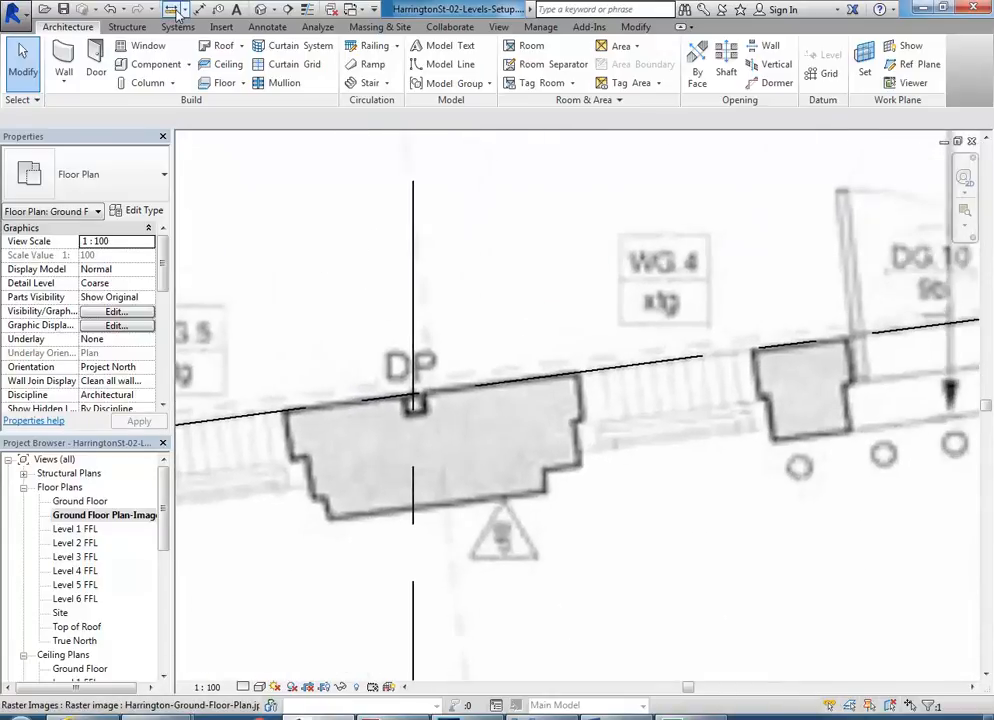
key("l")
key("i")
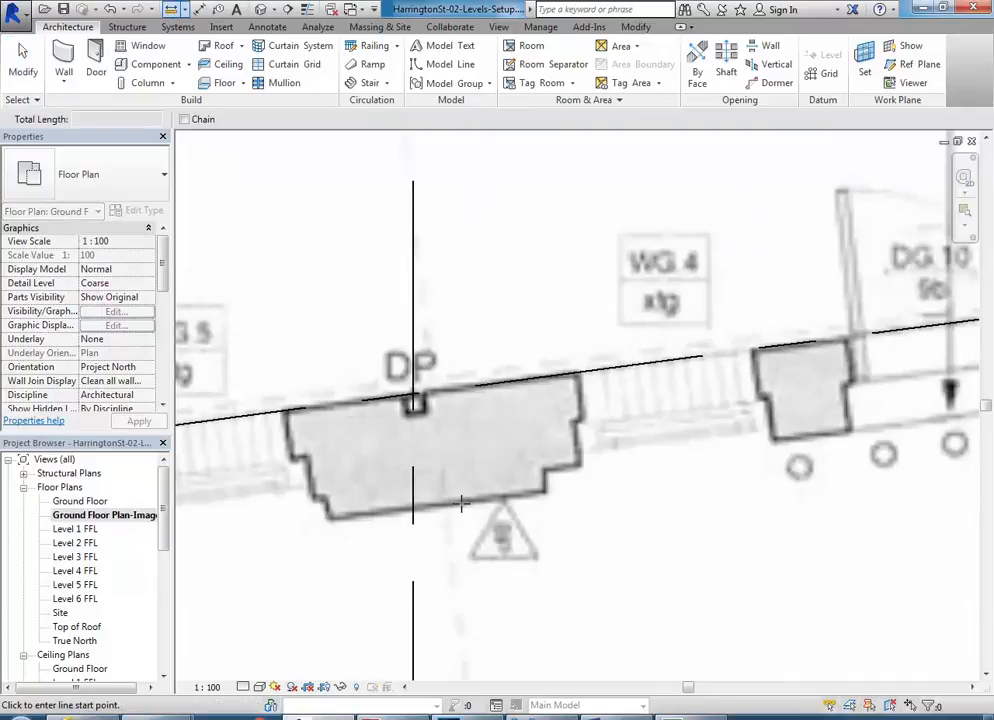
left_click(465, 502)
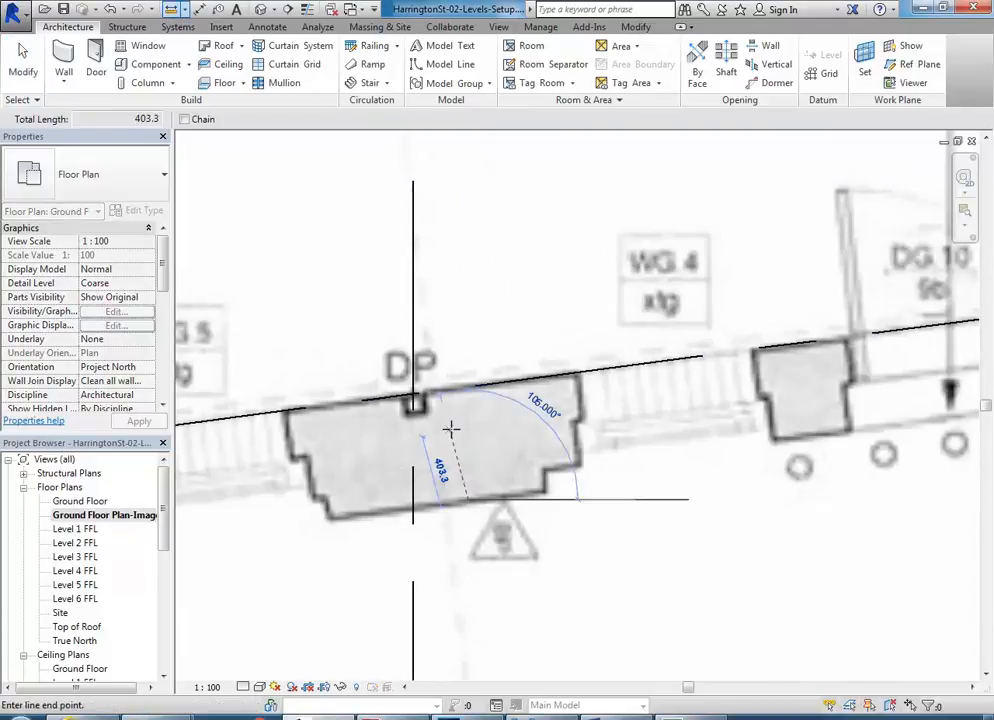
scroll(452, 400, "up", 3)
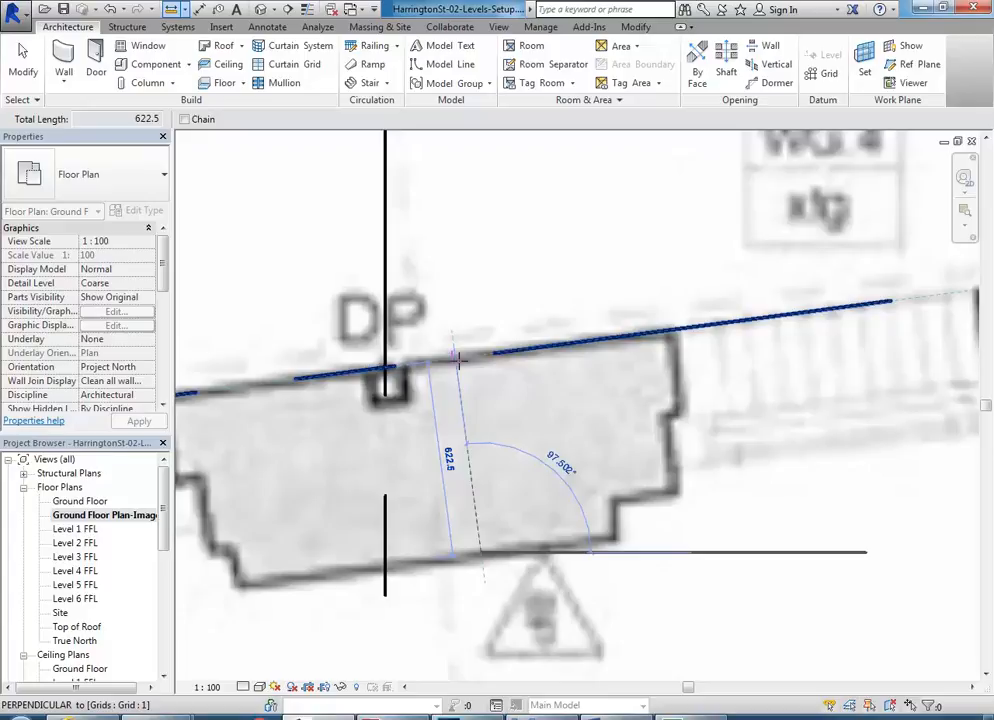
left_click(458, 360)
Measure the same pier's thickness at its stepped end near window WG.4, perpendicular to the outer grid line
scroll(458, 360, "down", 4)
middle_click_drag(600, 440, 568, 486)
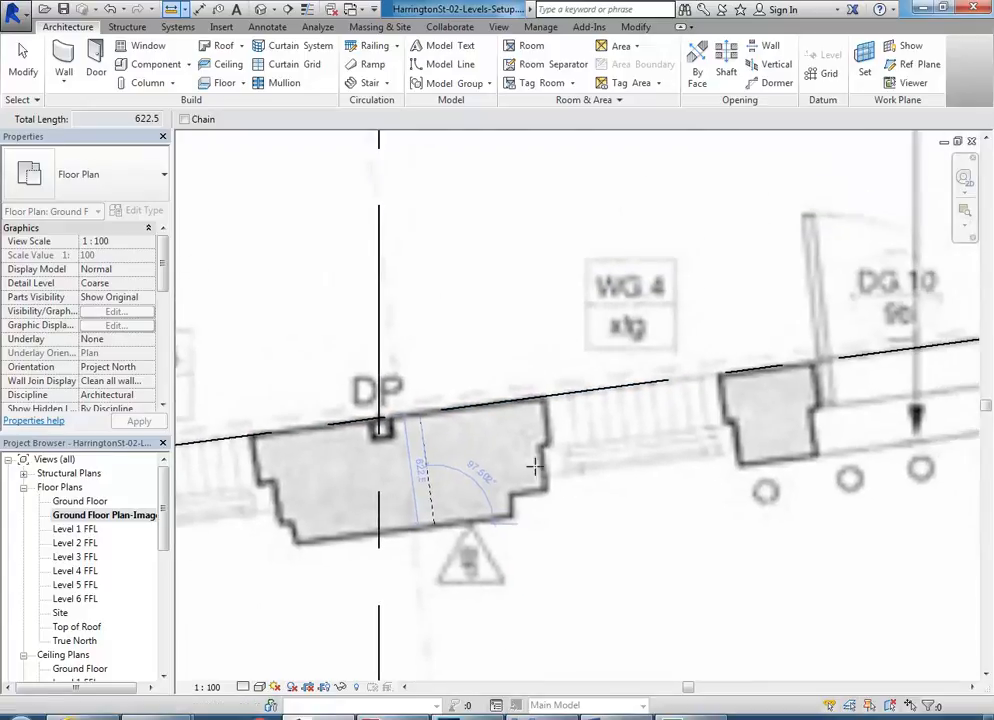
scroll(520, 512, "up", 2)
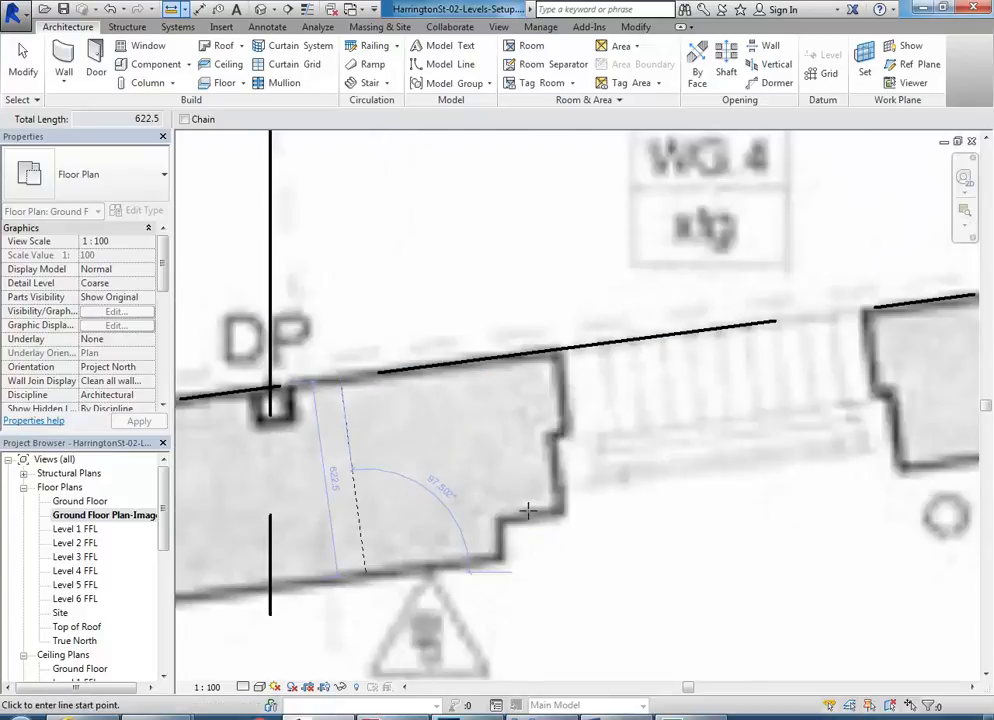
left_click(528, 513)
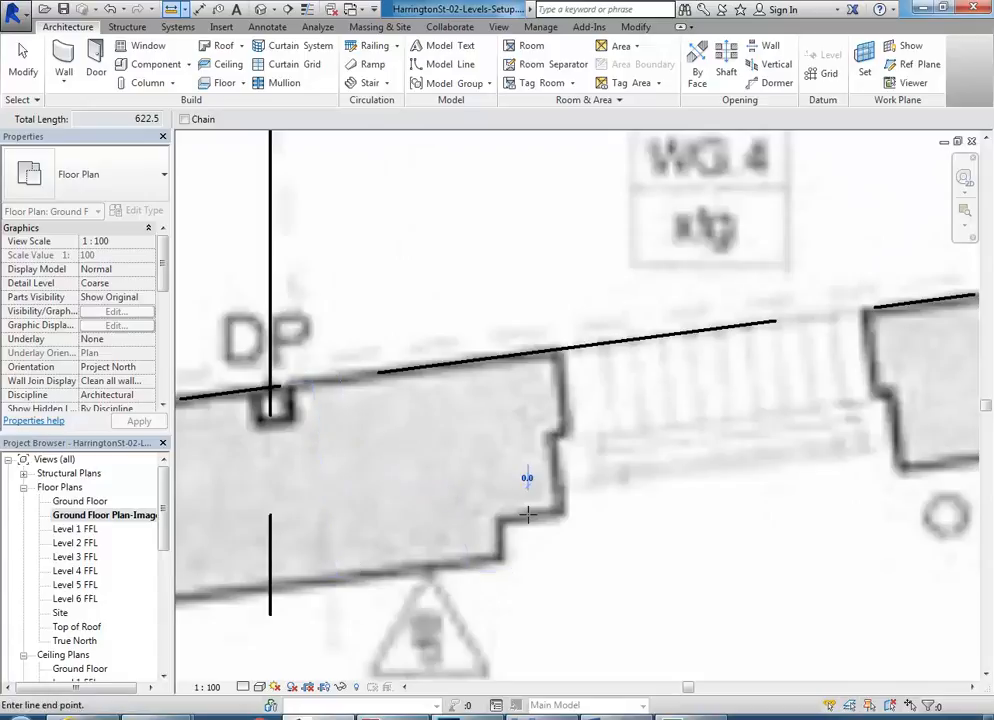
left_click(507, 352)
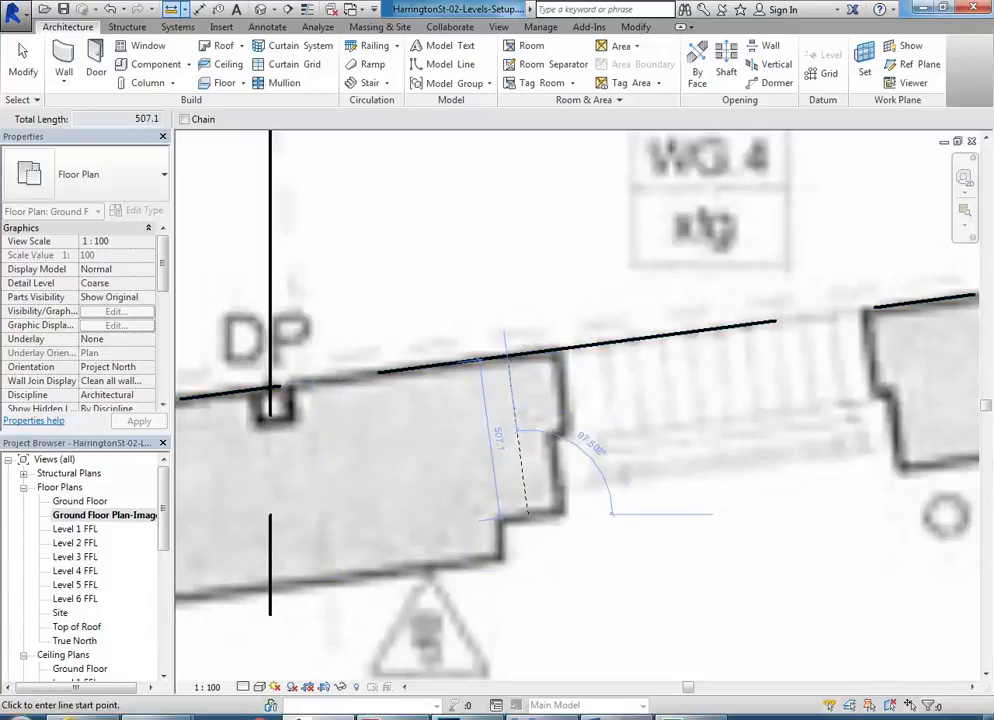
Find and open the Windows Calculator over the floor plan
key("super")
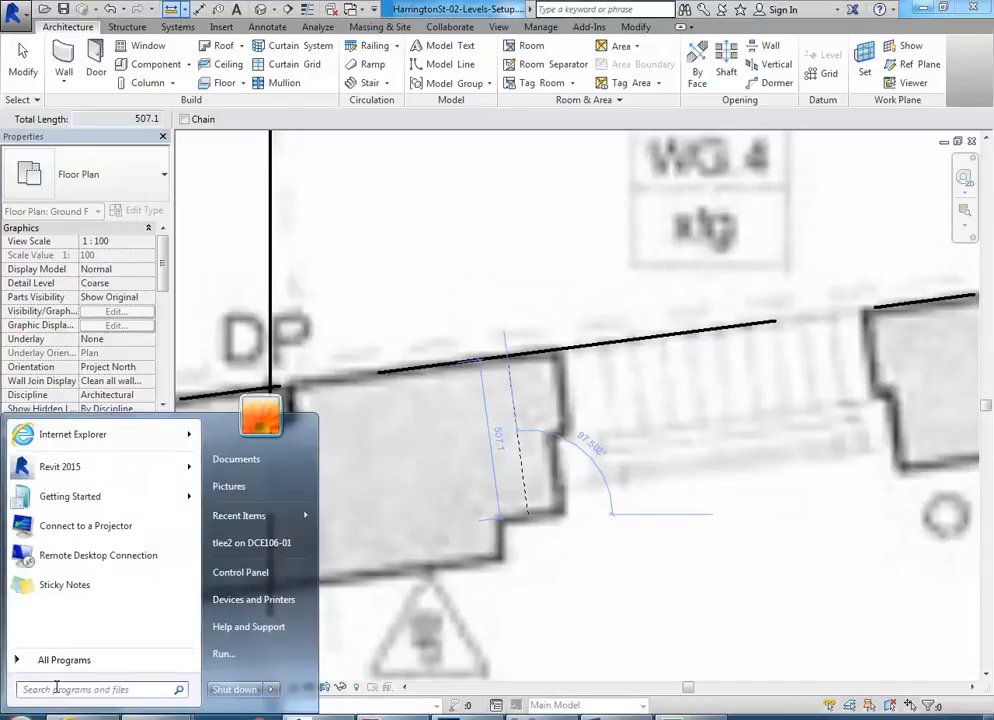
type("cal")
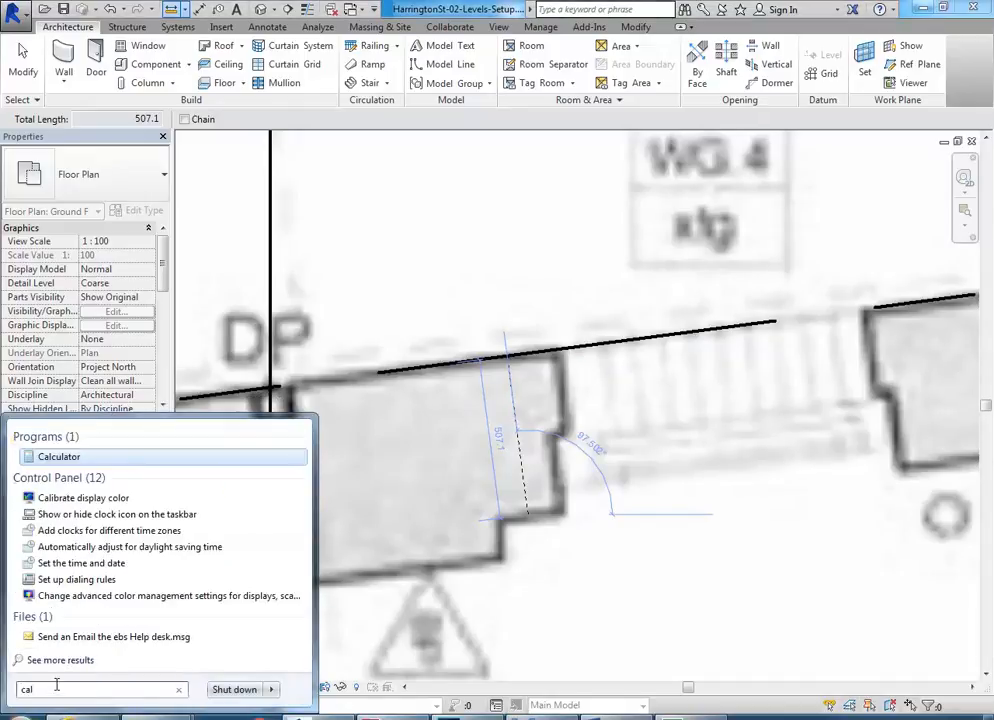
left_click(62, 456)
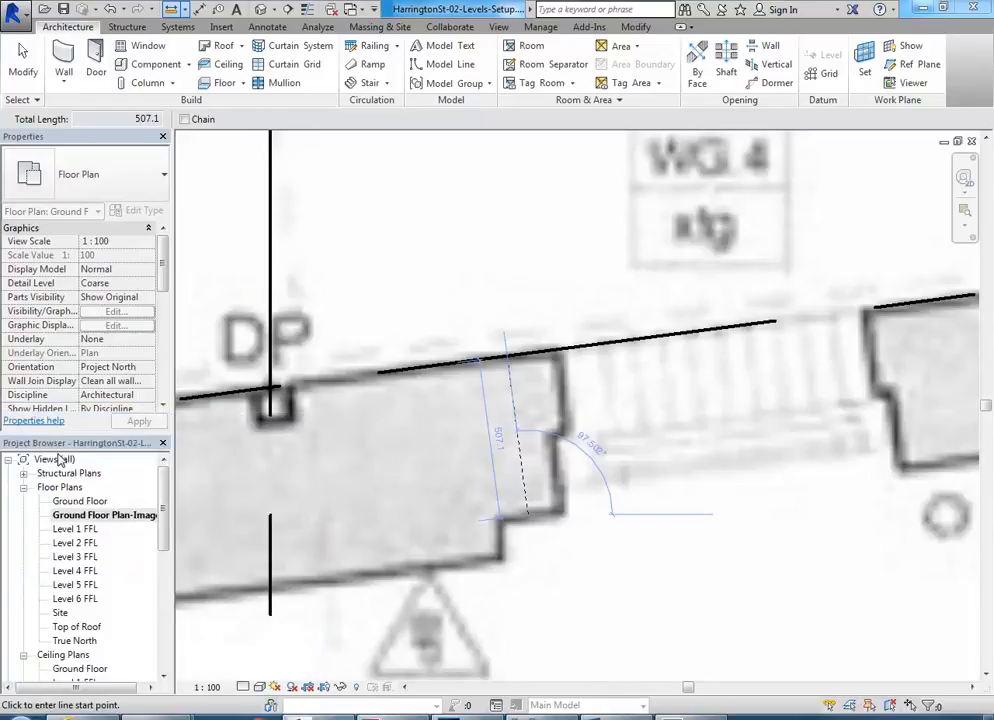
mouse_move(102, 69)
left_mouse_down()
mouse_move(44, 86)
mouse_move(105, 68)
left_mouse_up()
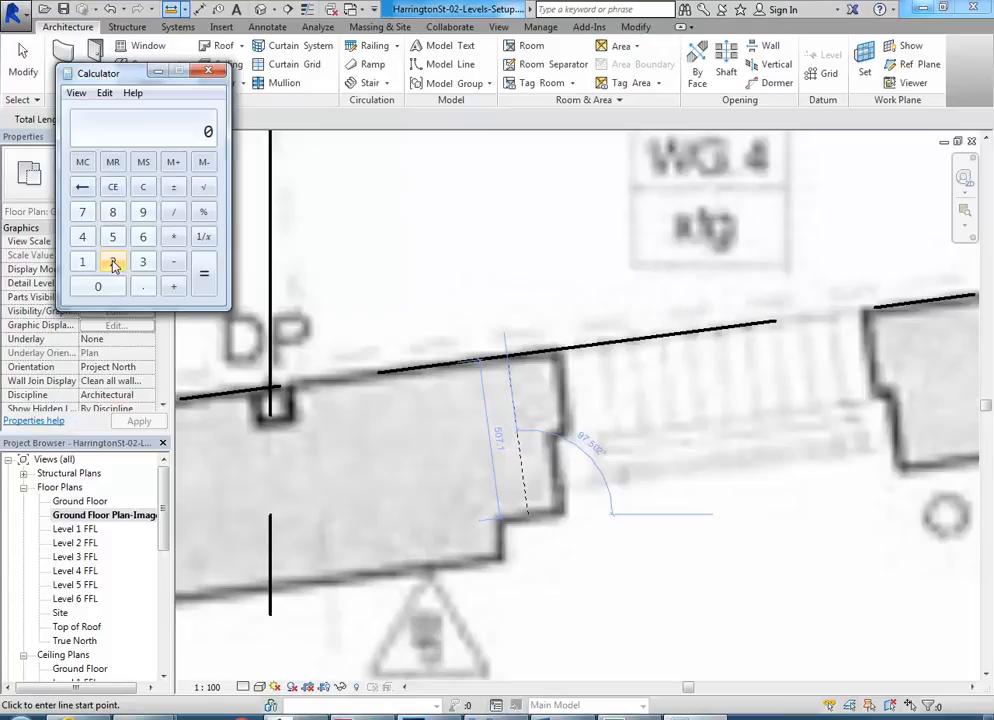
Calculate the sum of 230 and 110 in the Calculator
left_click(113, 264)
left_click(142, 263)
left_click(121, 286)
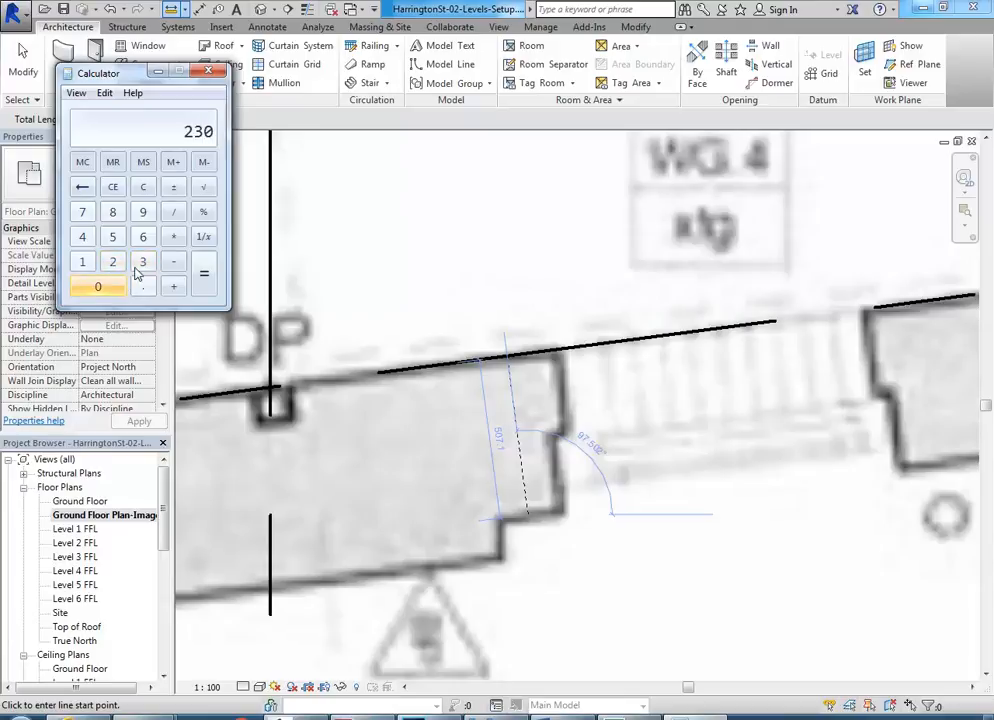
left_click(174, 290)
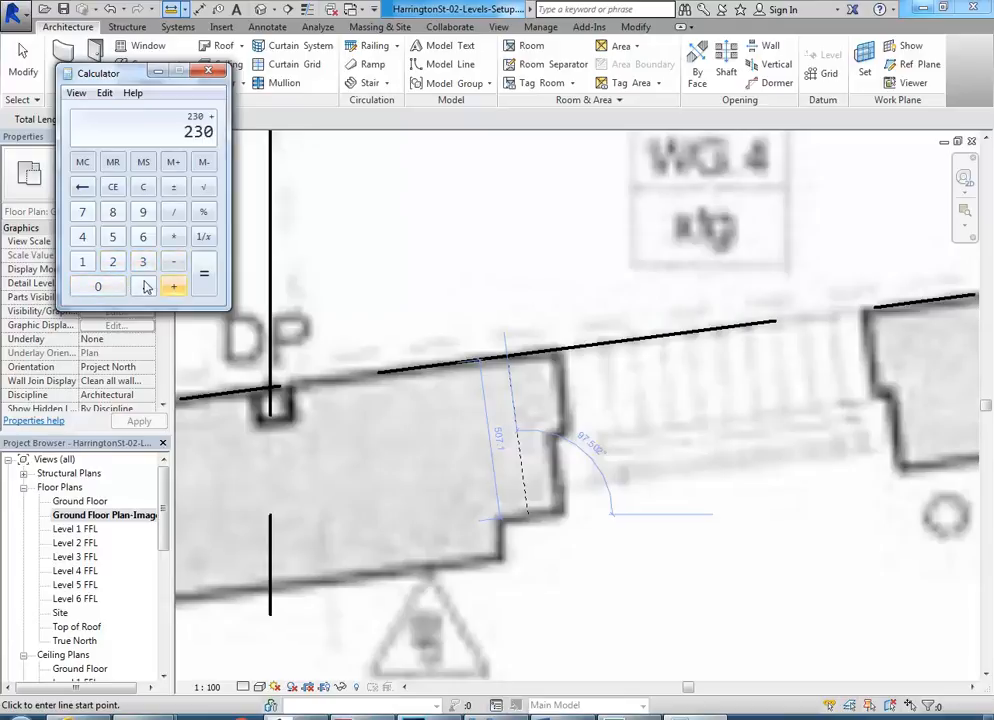
double_click(84, 264)
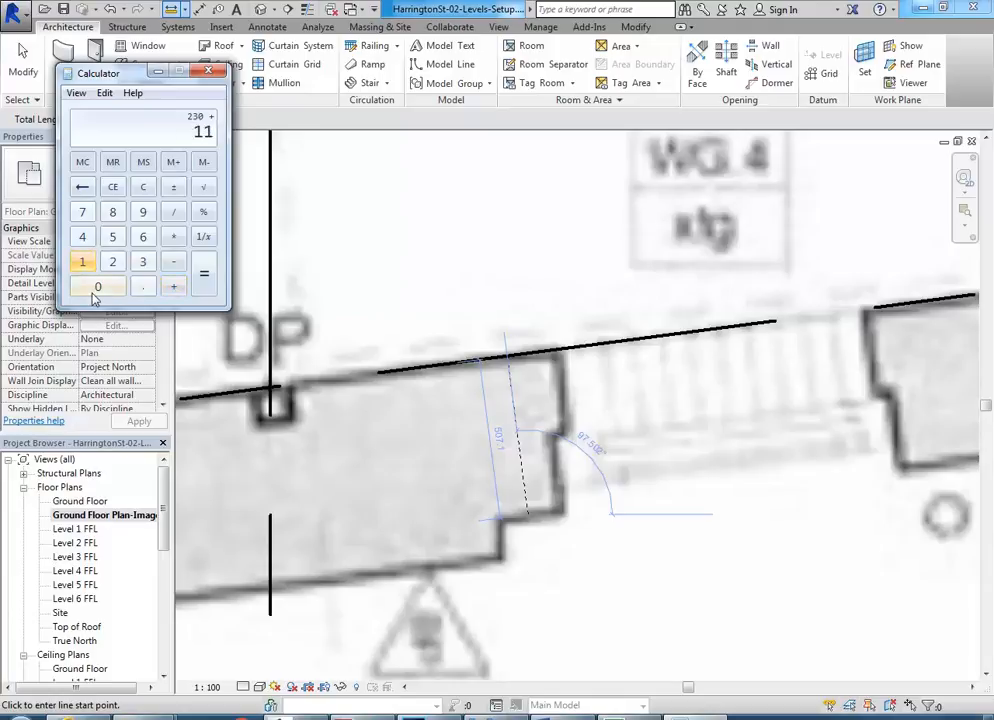
left_click(96, 289)
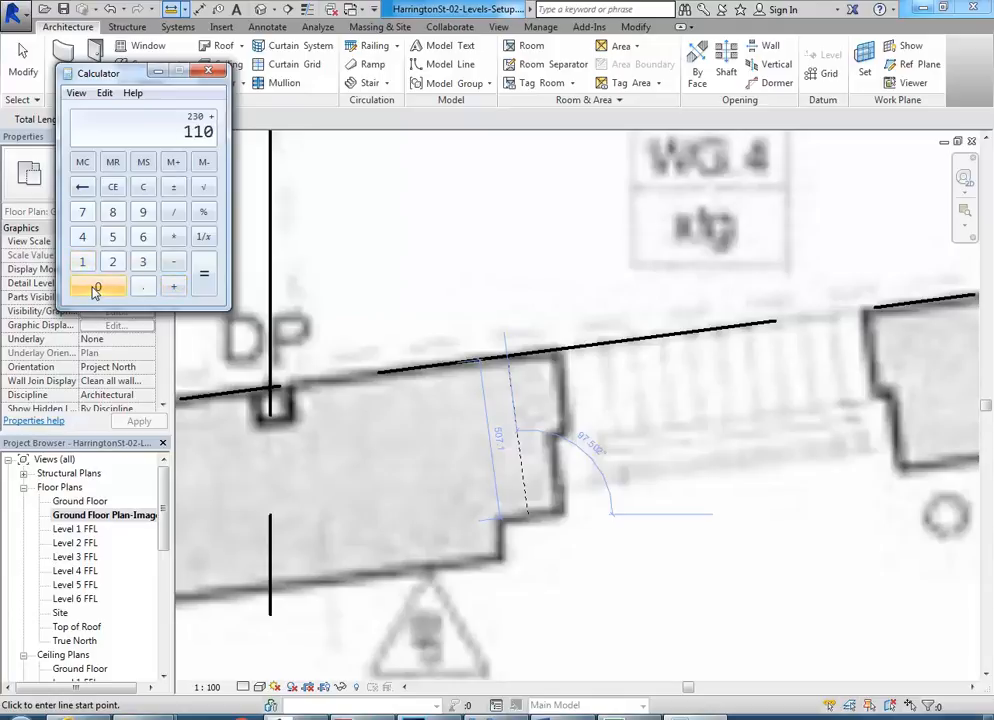
left_click(204, 274)
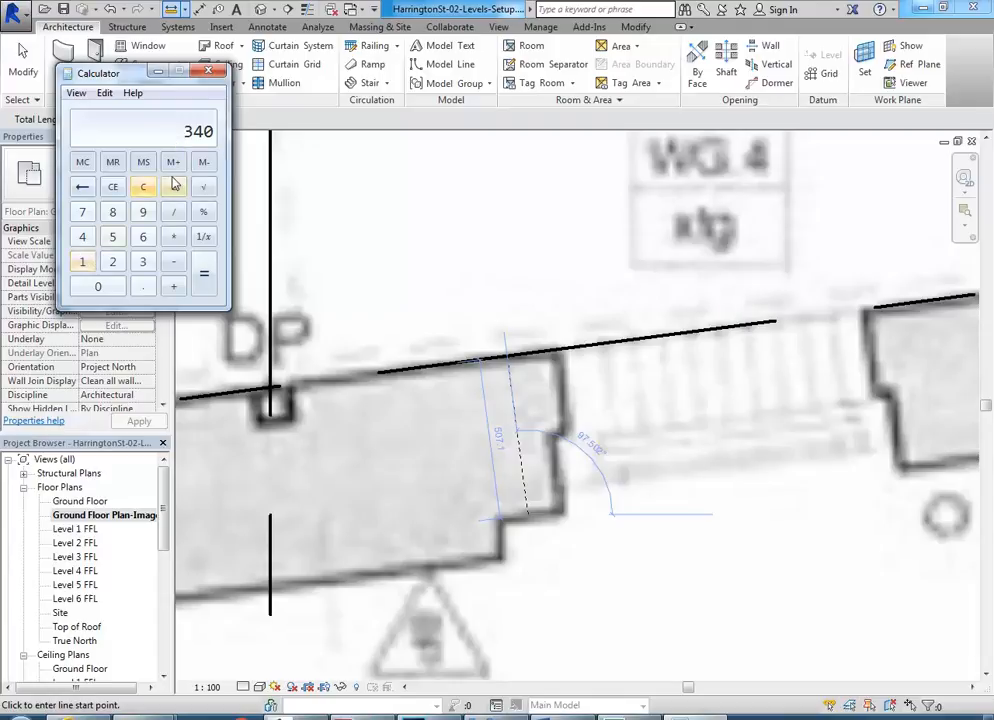
Clear the Calculator and calculate the sum of 230 and 230
left_click(143, 189)
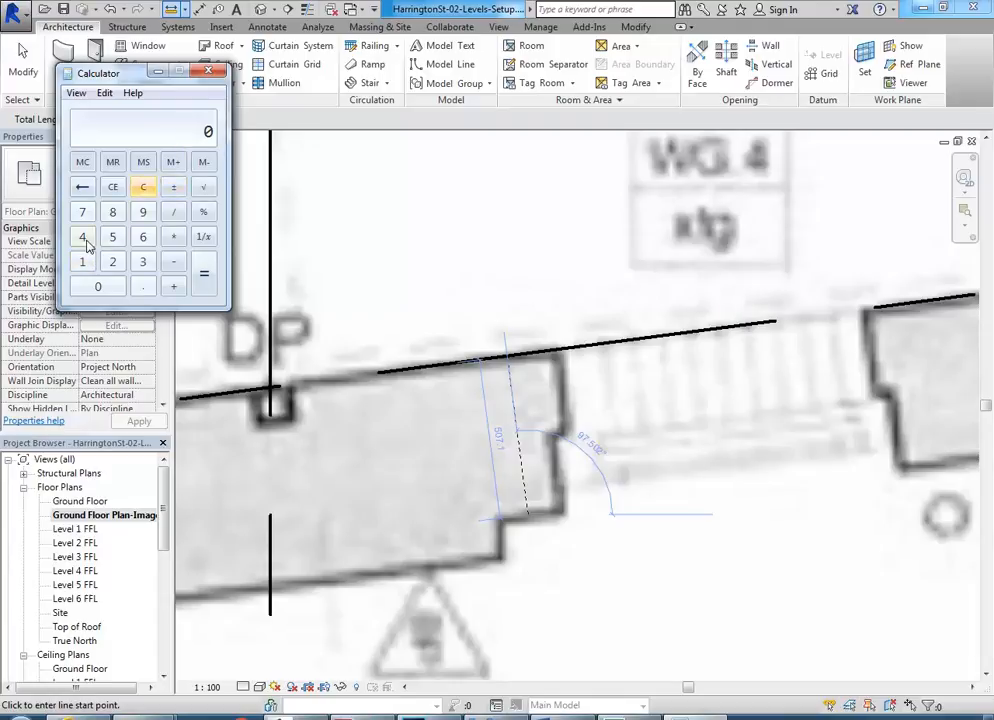
left_click(112, 262)
left_click(143, 262)
left_click(112, 287)
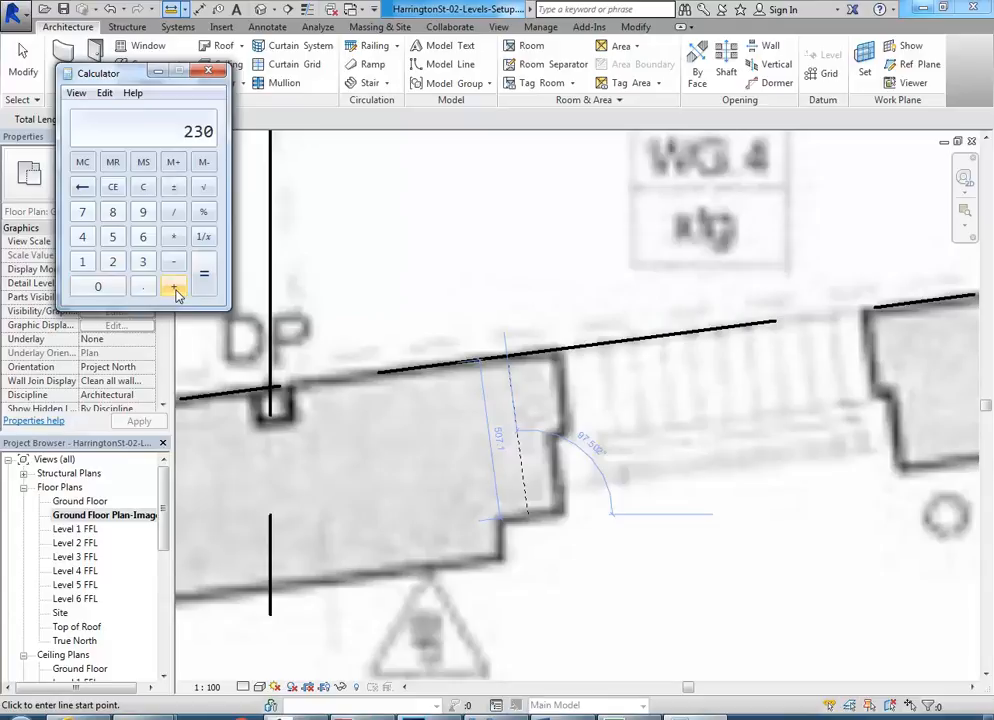
left_click(175, 290)
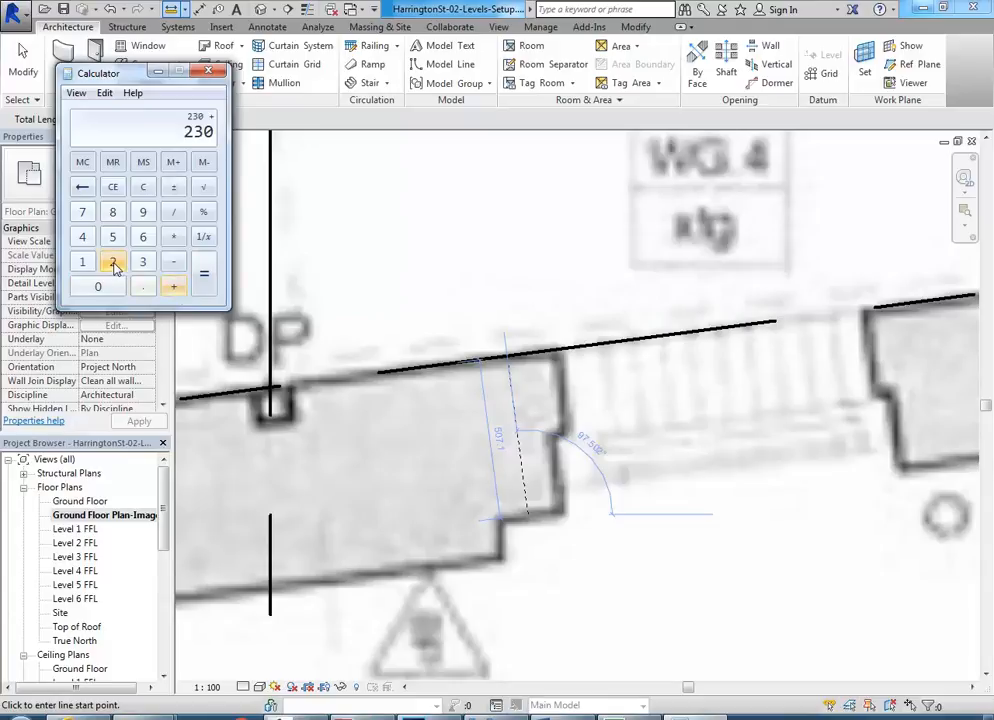
left_click(112, 261)
left_click(142, 261)
left_click(112, 287)
left_click(204, 272)
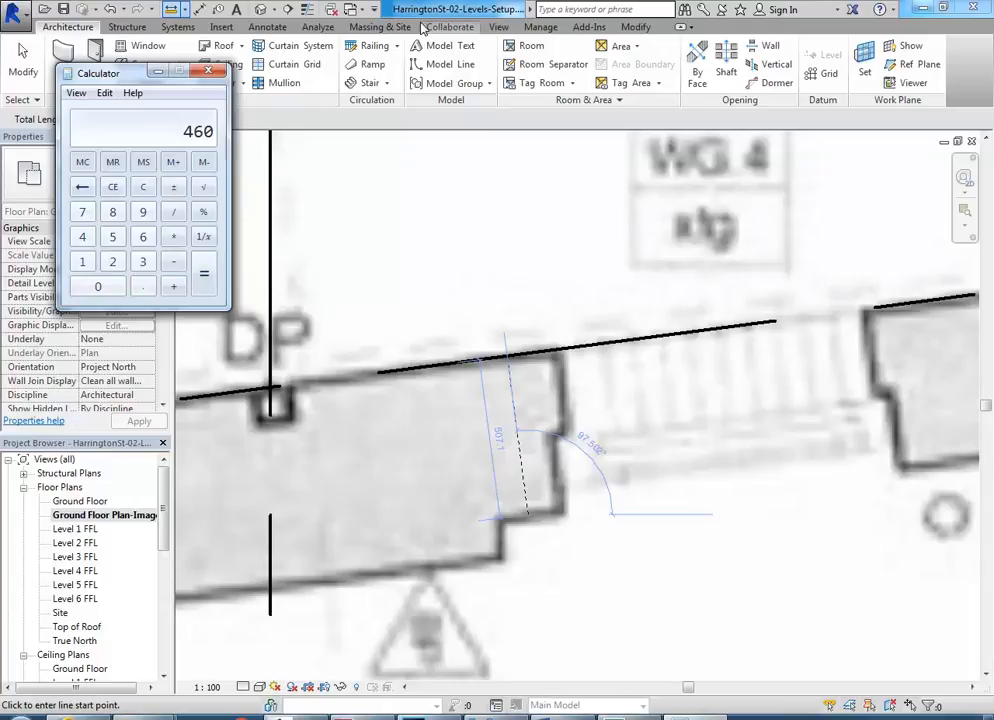
Return to the Revit floor plan, end the measuring command, and briefly recheck the brick facade in Street View
left_click(508, 470)
scroll(477, 395, "down", 2)
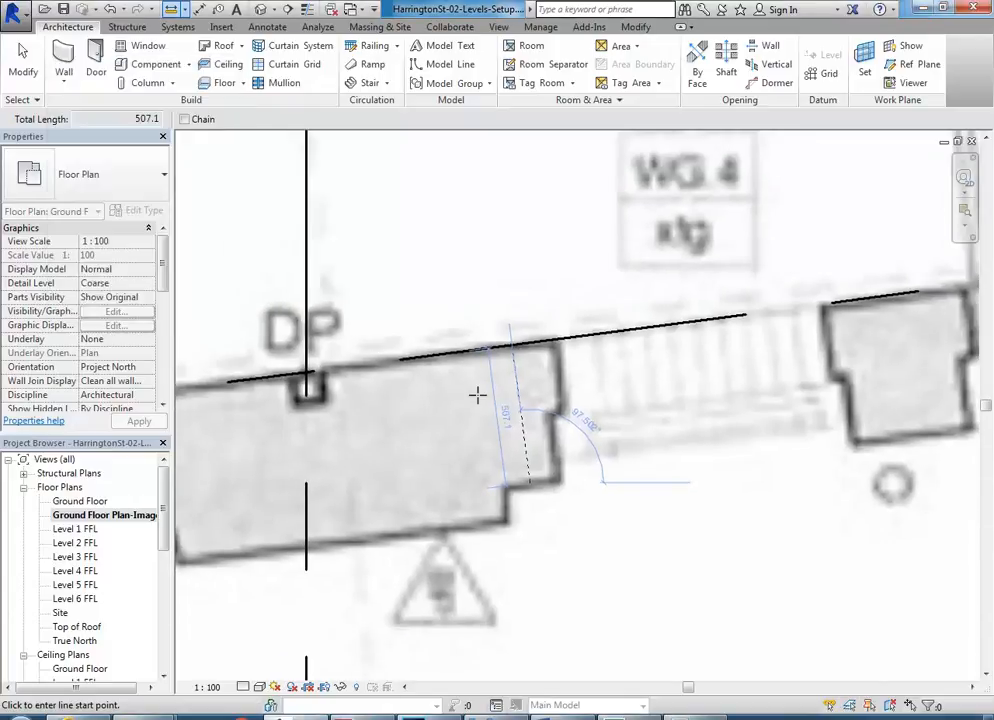
key("Escape")
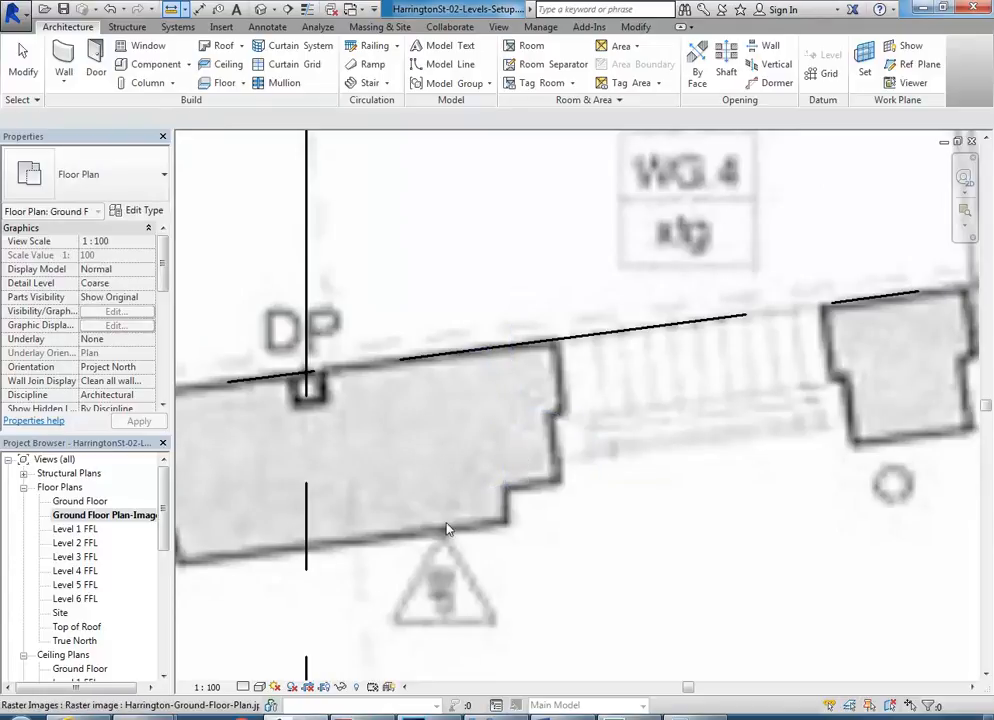
left_click(294, 716)
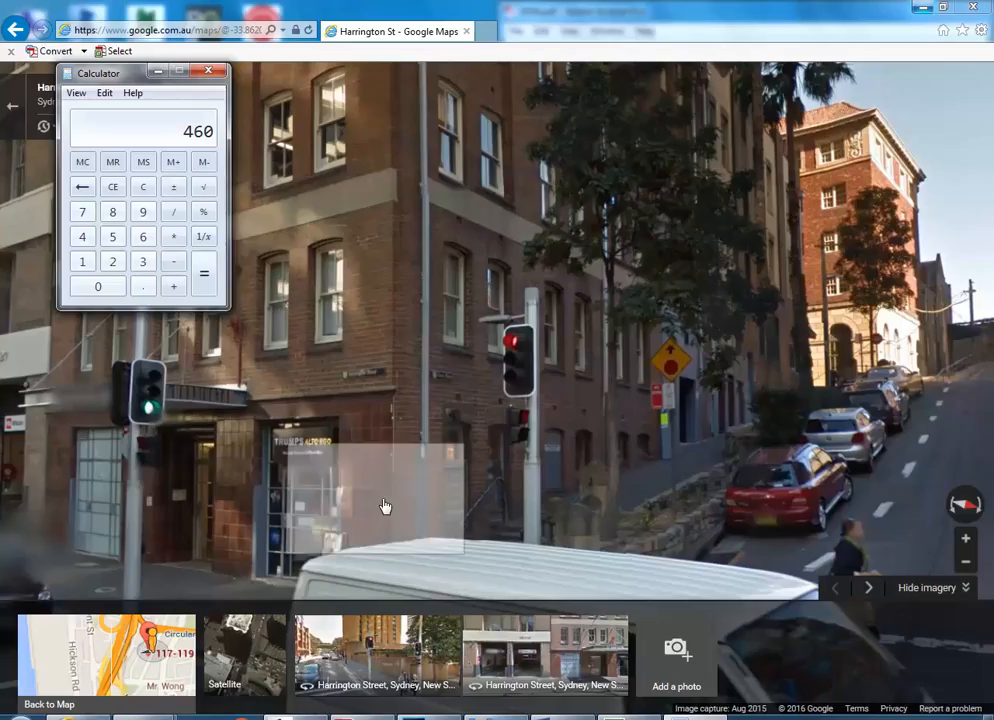
left_click(300, 716)
scroll(437, 421, "down", 2)
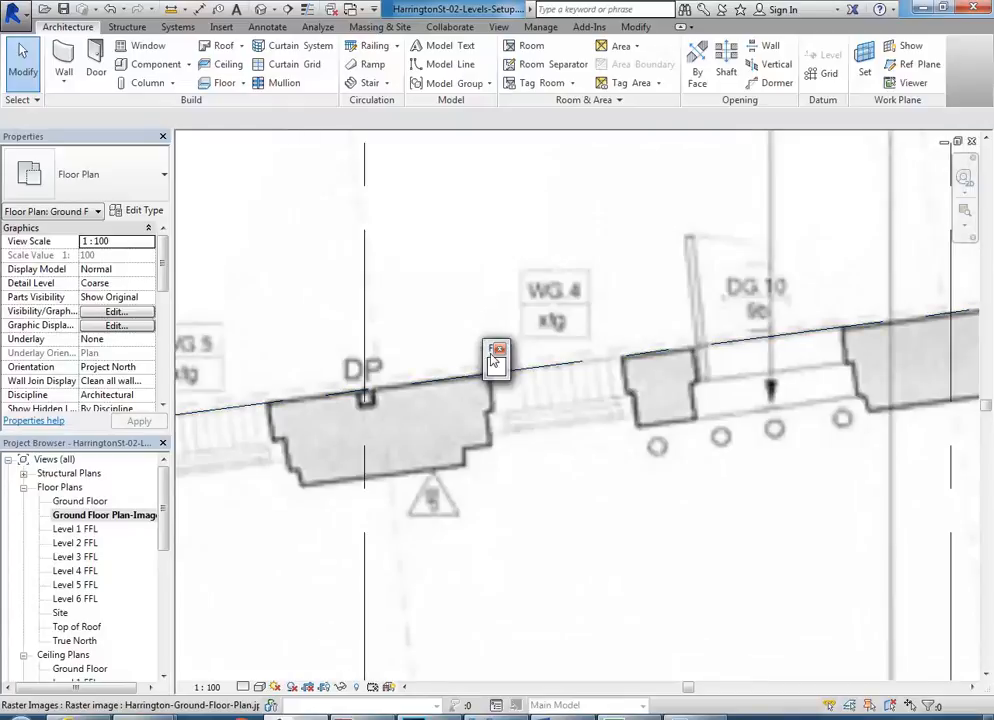
Start the Wall command and choose the Generic 300mm Wall type for the new walls
left_click(68, 50)
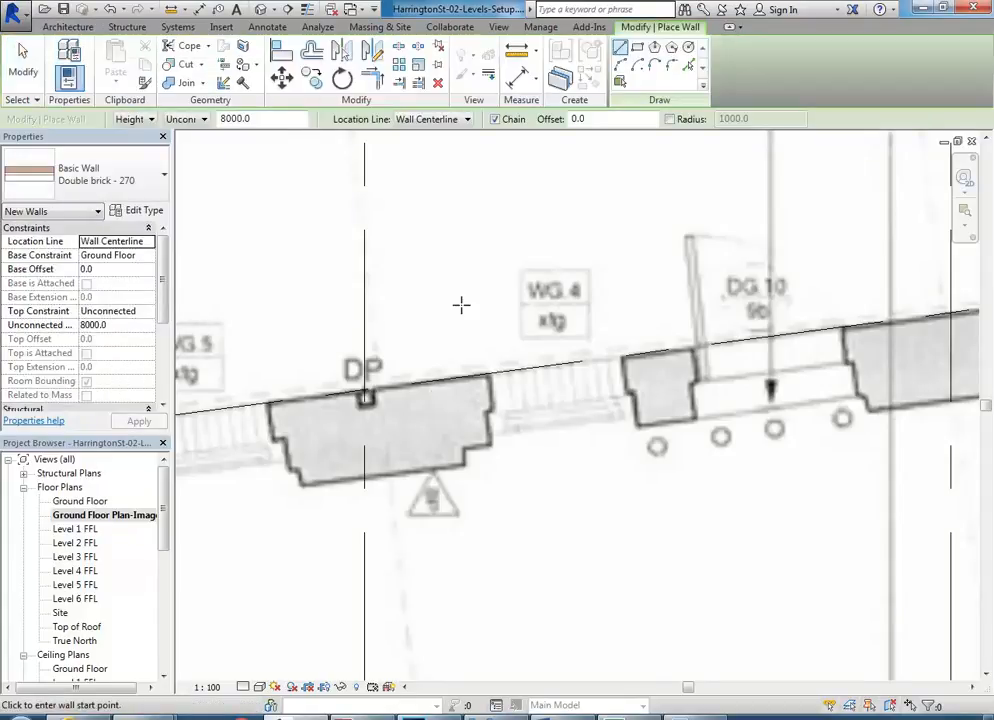
scroll(461, 305, "down", 5)
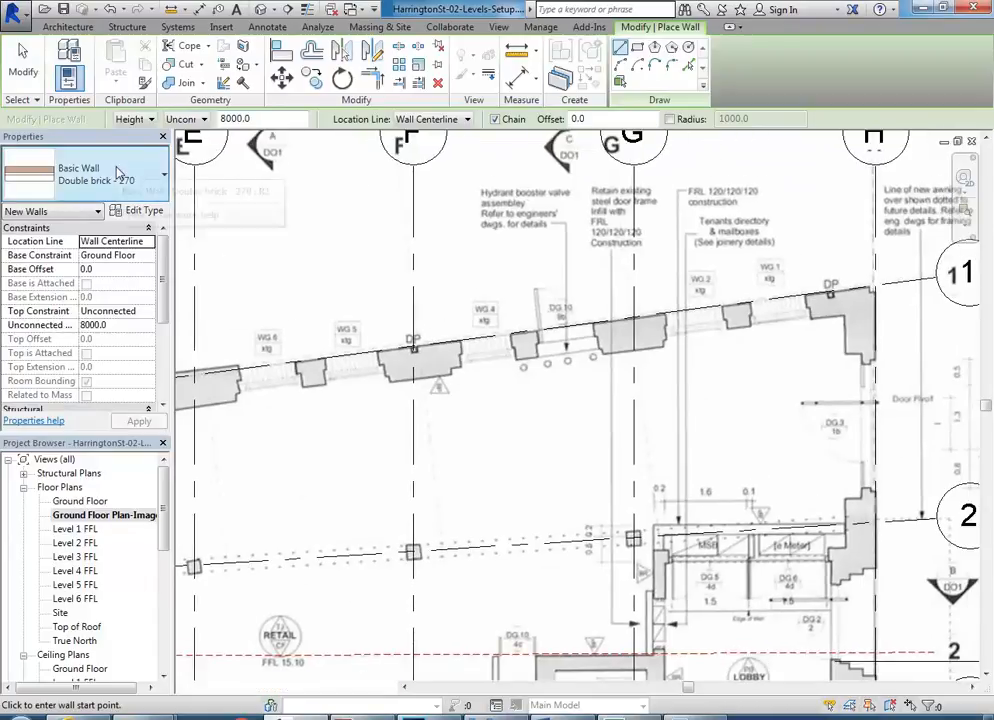
left_click(117, 173)
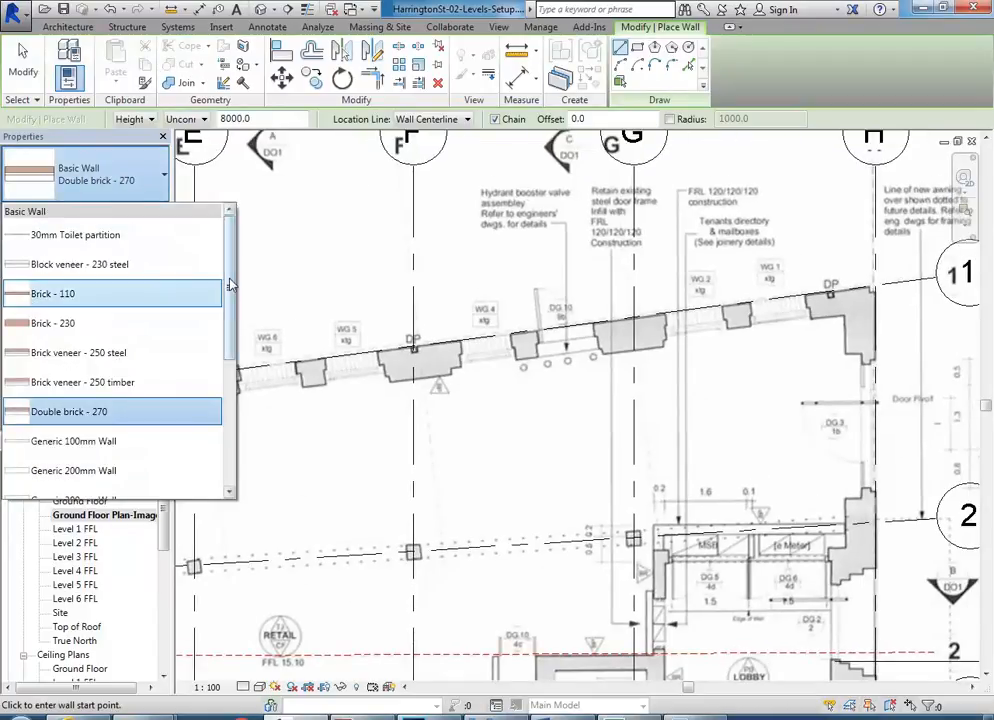
scroll(228, 287, "down", 3)
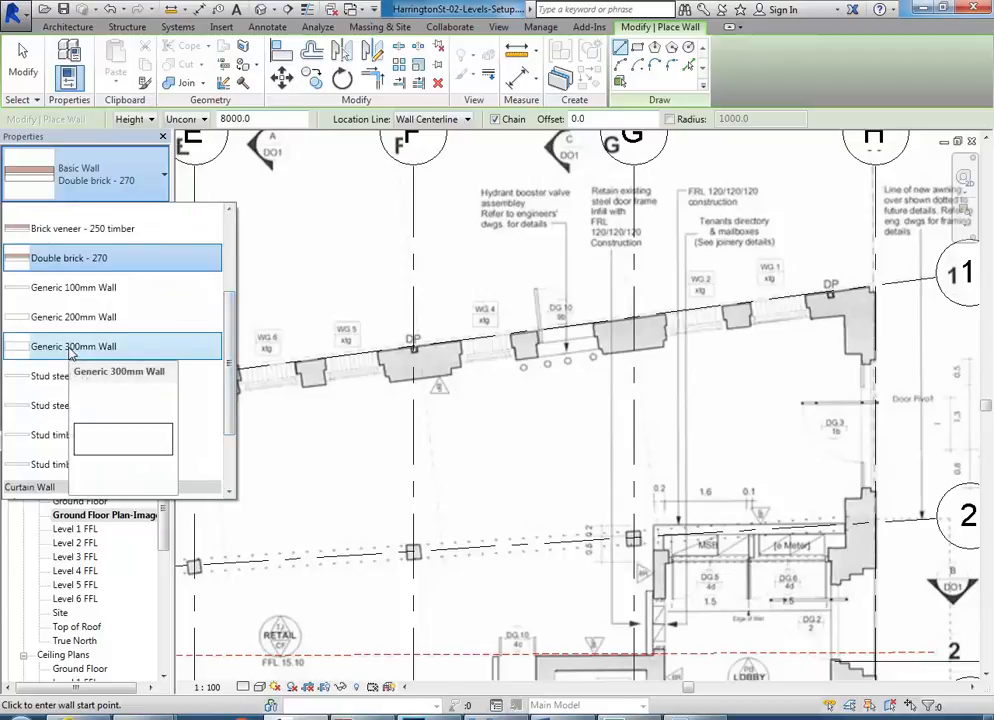
left_click(70, 347)
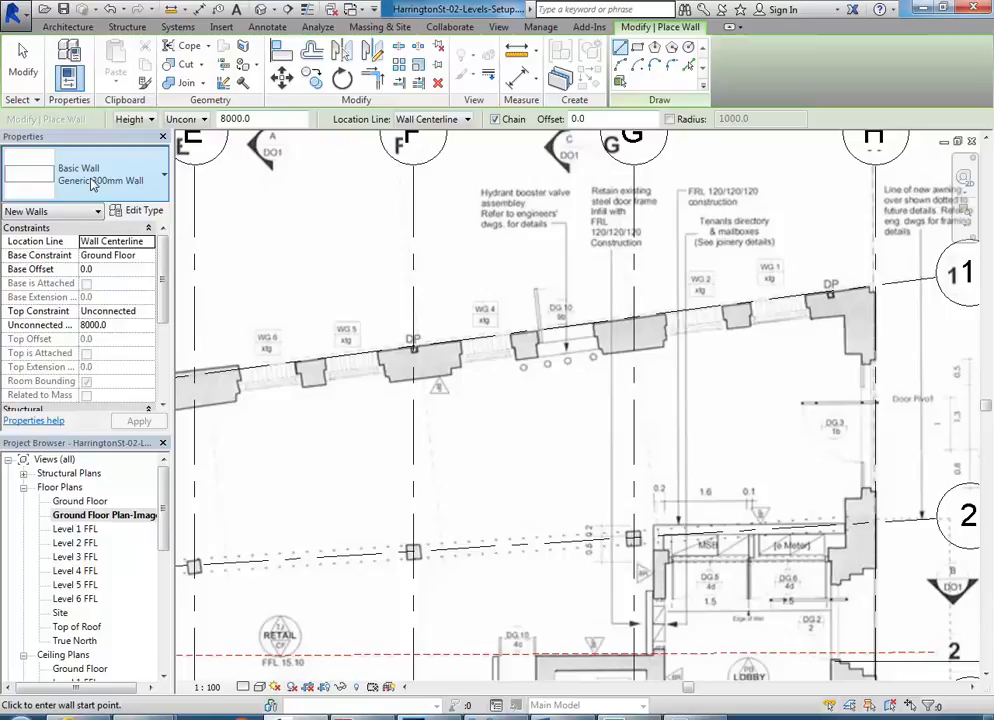
Duplicate the Generic 300mm Wall type under the name Basic 510mm Wall
left_click(136, 211)
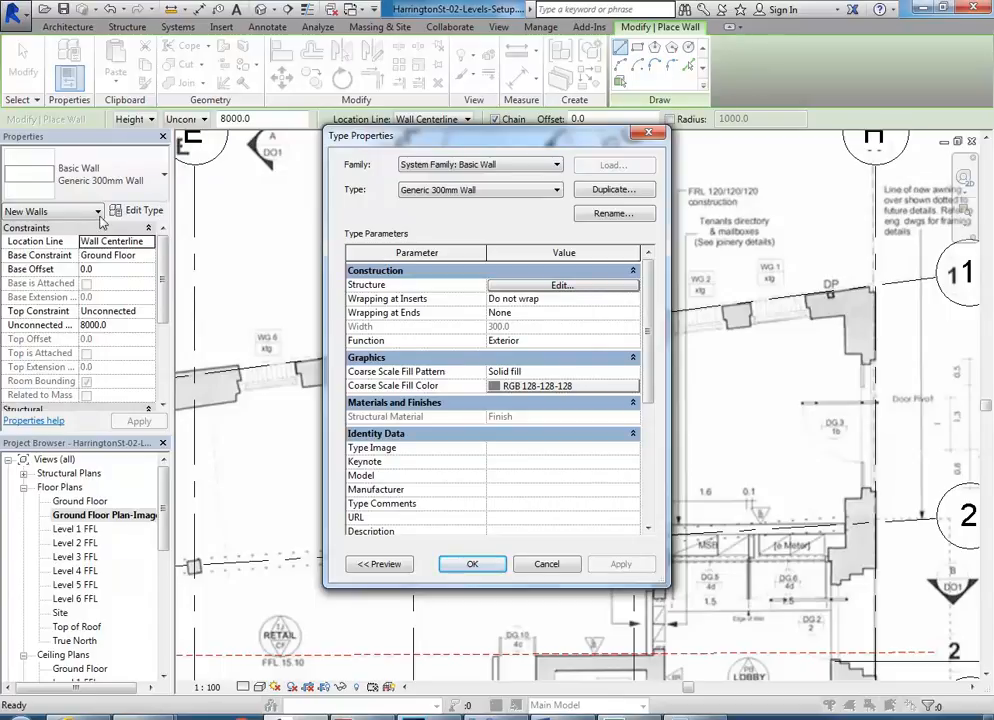
left_click(613, 190)
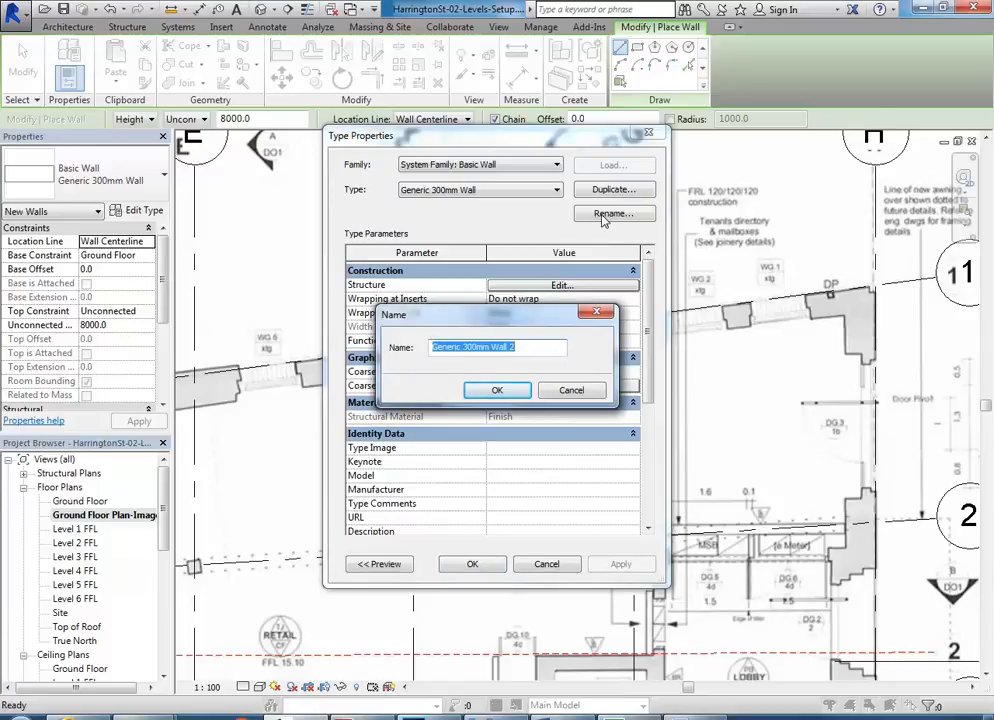
type("Brick")
key("BackSpace")
key("BackSpace")
key("BackSpace")
key("BackSpace")
type("asic")
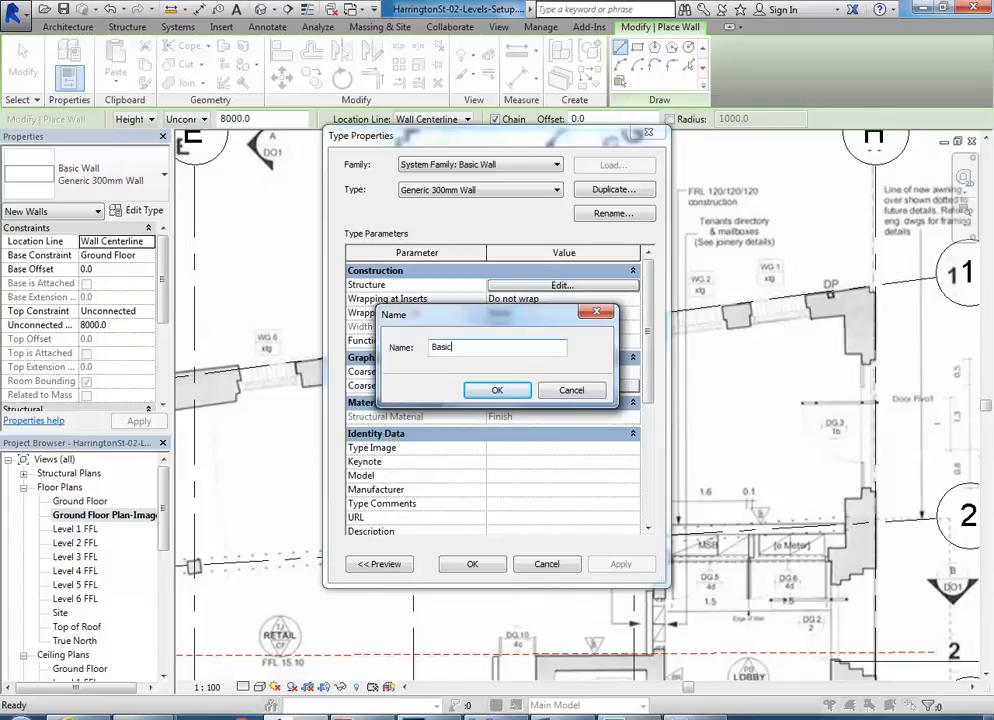
type(" 510mm Wall")
left_click(497, 390)
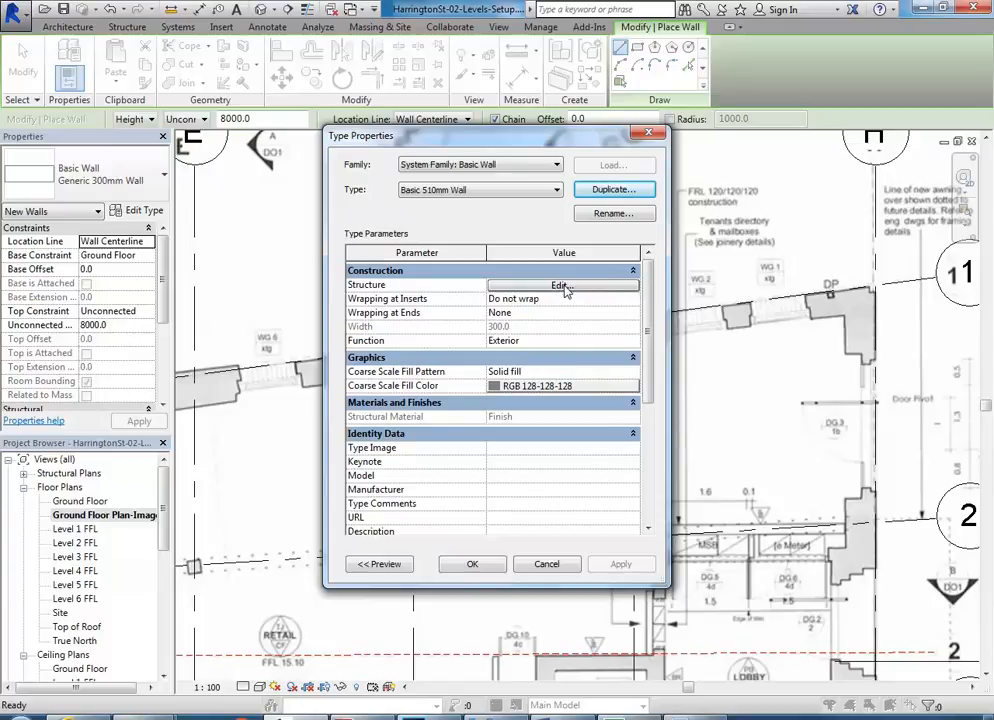
Set the structure layer's thickness of the Basic 510mm Wall type to 510 mm
left_click(549, 289)
left_click(540, 294)
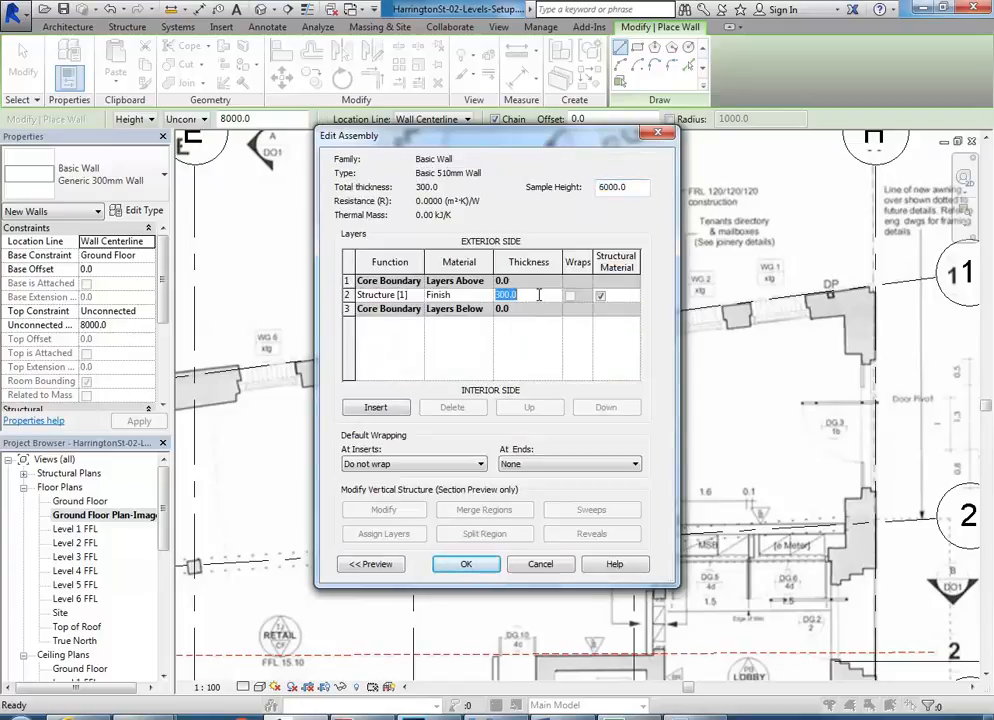
type("510")
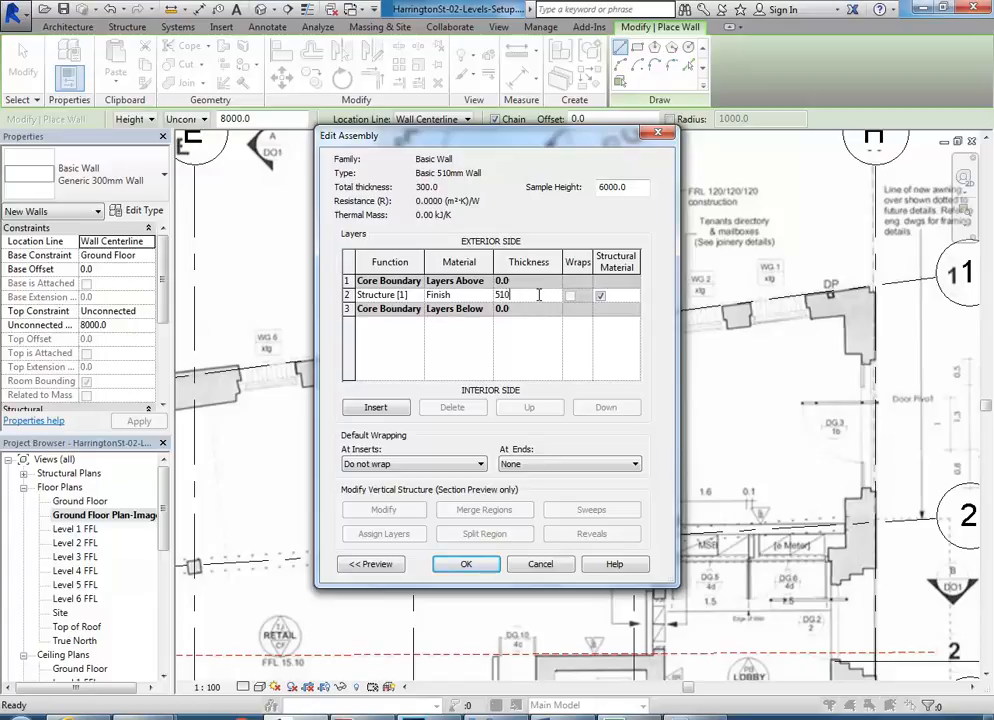
left_click(466, 564)
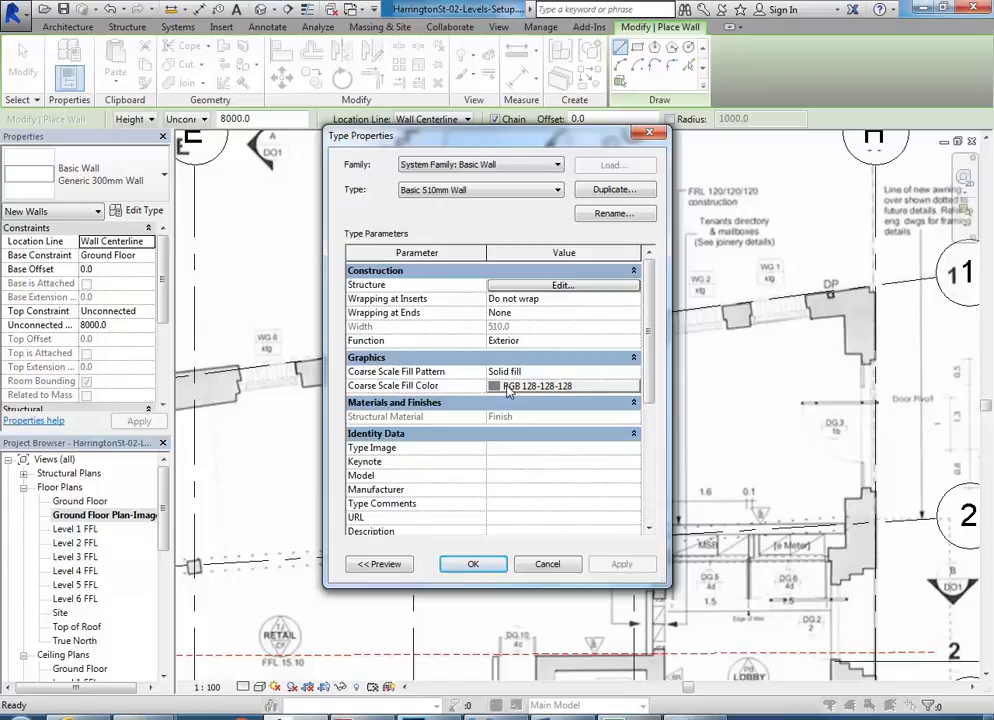
Set the coarse scale fill color of the Basic 510mm Wall type to black and accept the type properties
left_click(545, 386)
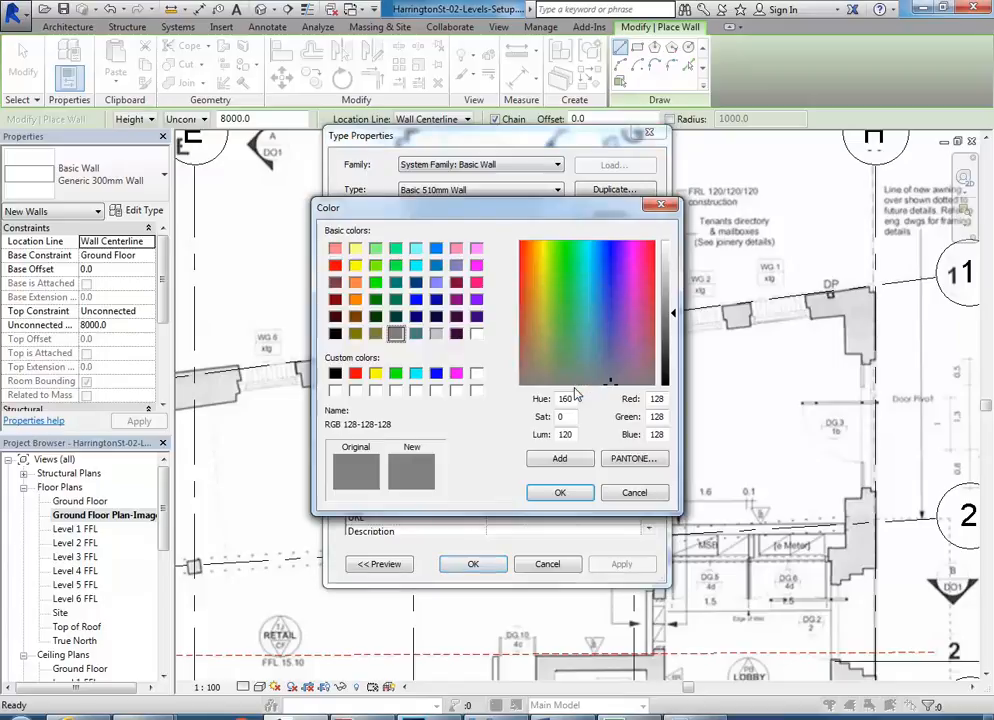
left_click_drag(675, 318, 670, 382)
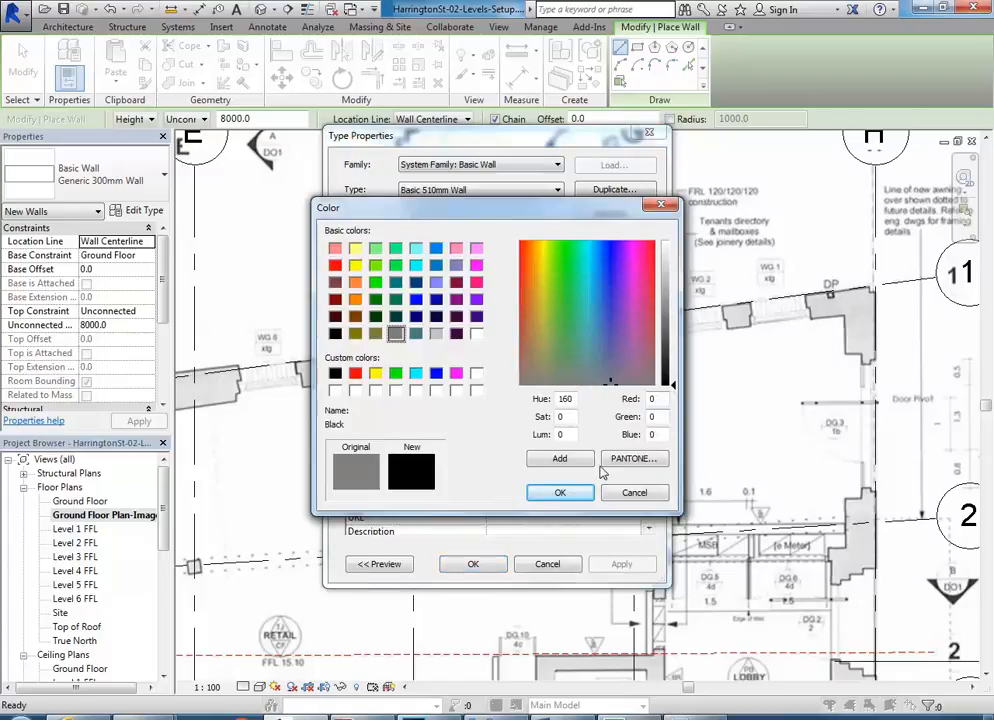
left_click(560, 492)
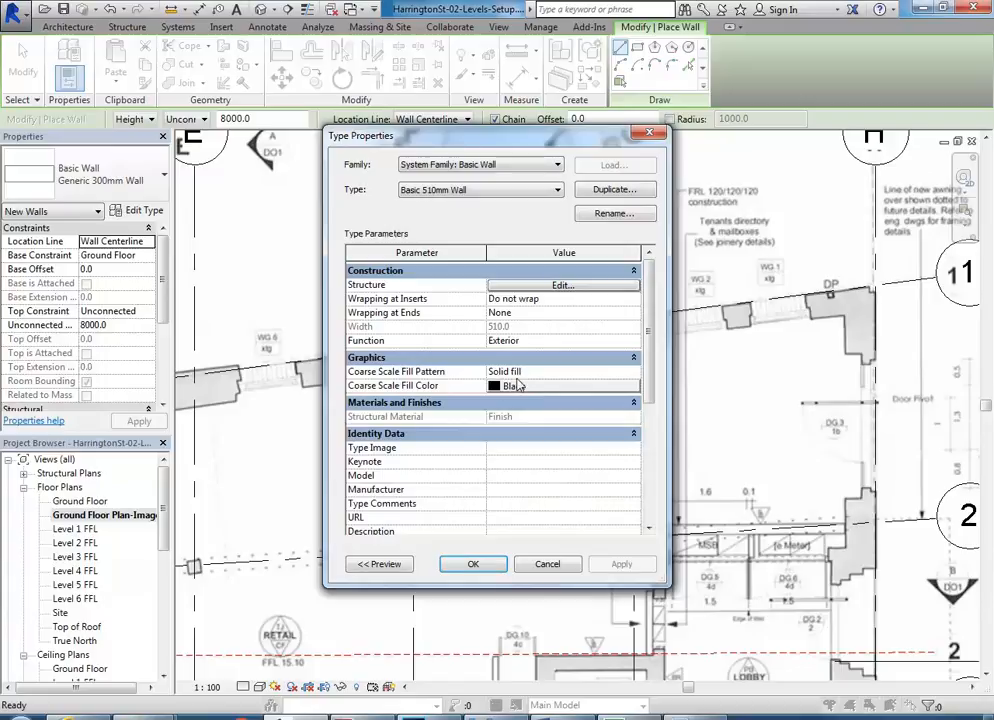
left_click(484, 570)
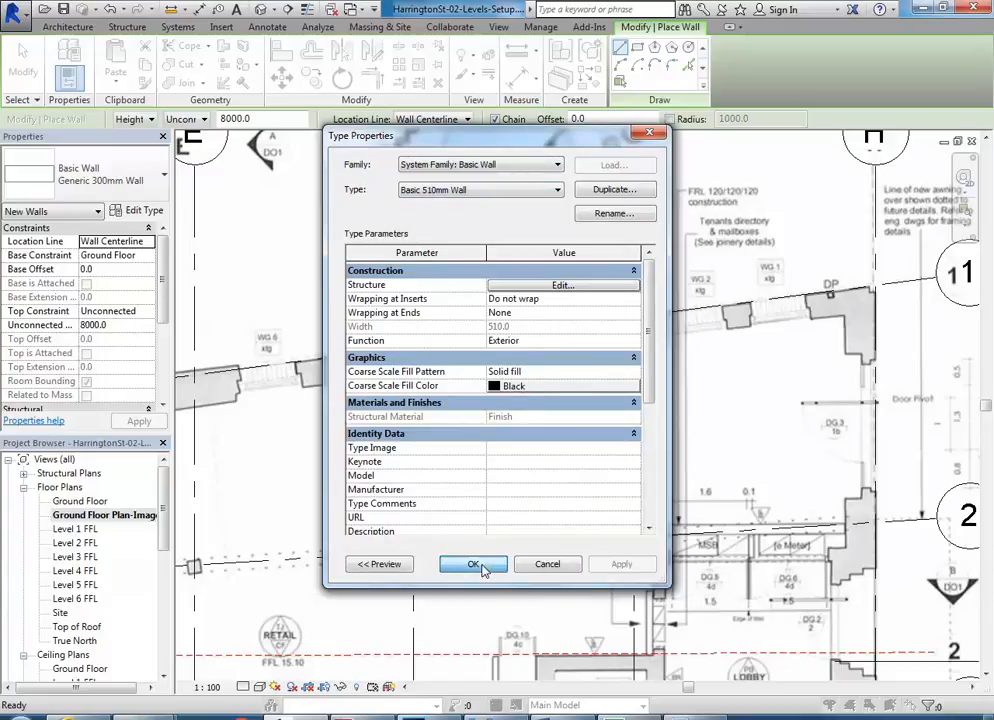
Examine the external wall along grid line 1, from the recessed corner near grid E past windows WG.6 to WG.4
scroll(648, 484, "down", 2)
middle_click_drag(650, 486, 834, 406)
middle_click_drag(465, 367, 263, 438)
scroll(291, 382, "up", 5)
scroll(291, 383, "down", 5)
scroll(378, 389, "up", 1)
scroll(378, 389, "up", 2)
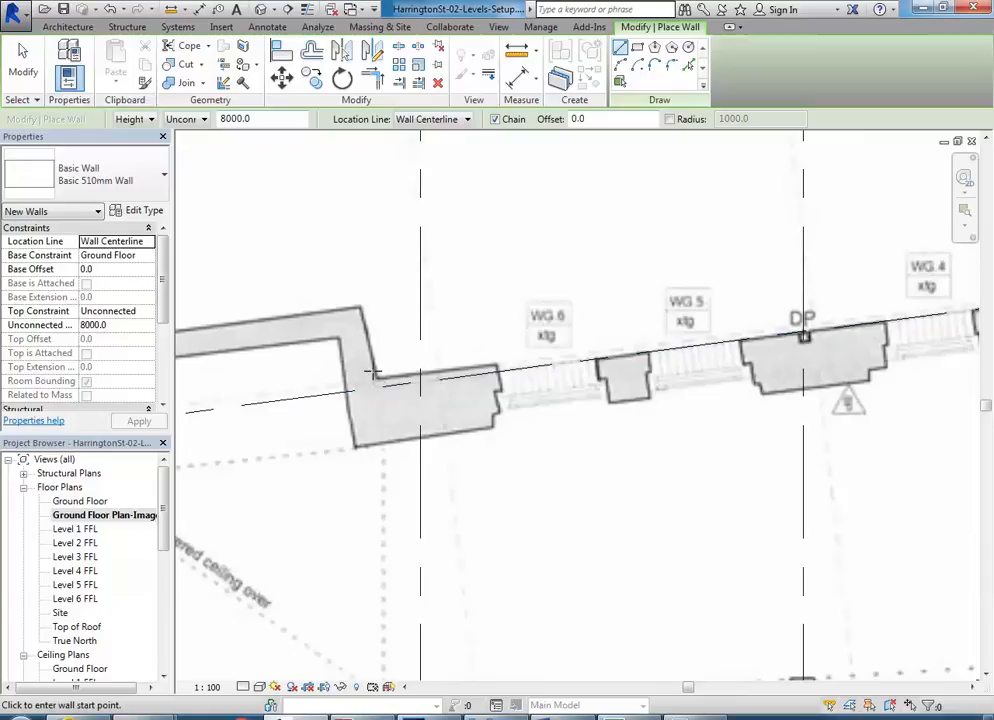
scroll(378, 380, "down", 2)
middle_click_drag(378, 380, 323, 435)
scroll(432, 395, "up", 2)
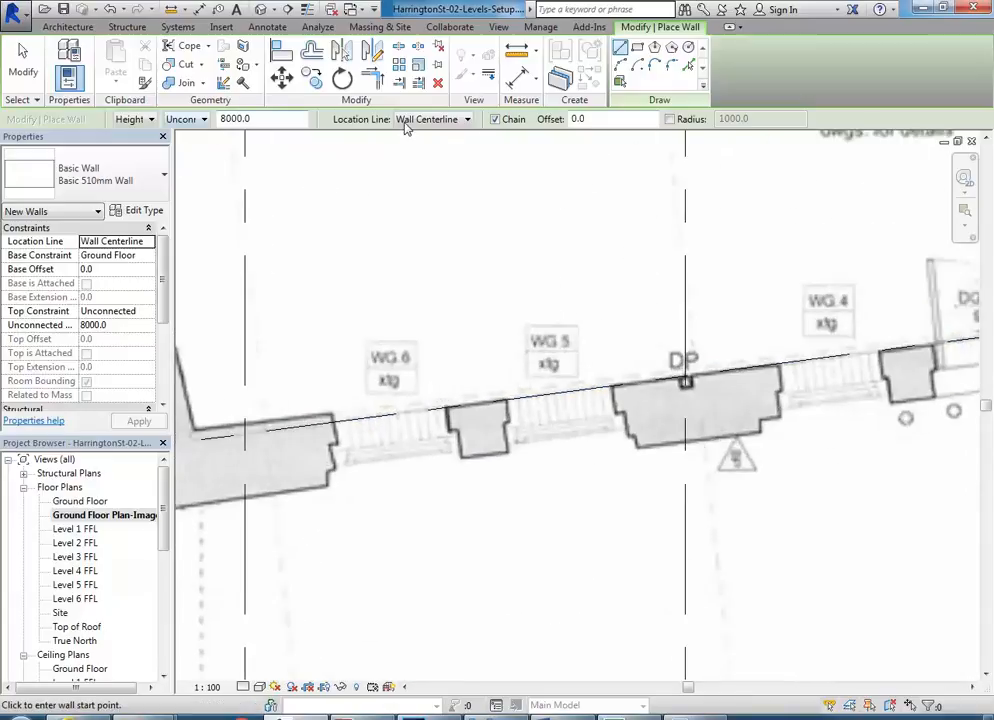
Set the new walls' height up to Level 2 and their location line to Finish Face: Exterior
left_click(188, 120)
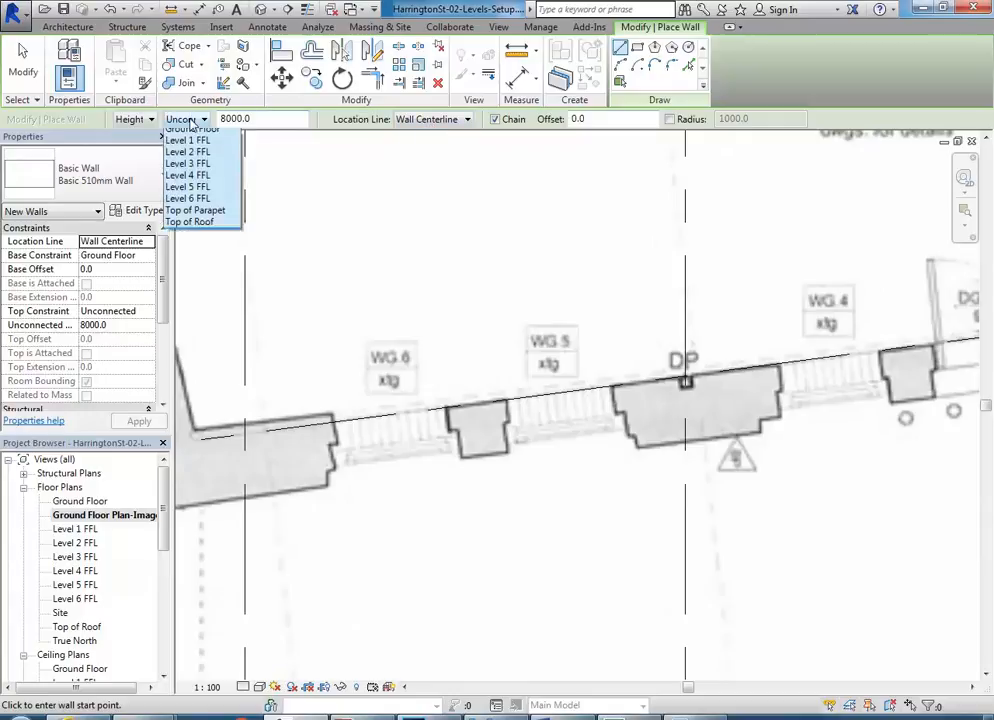
left_click(190, 158)
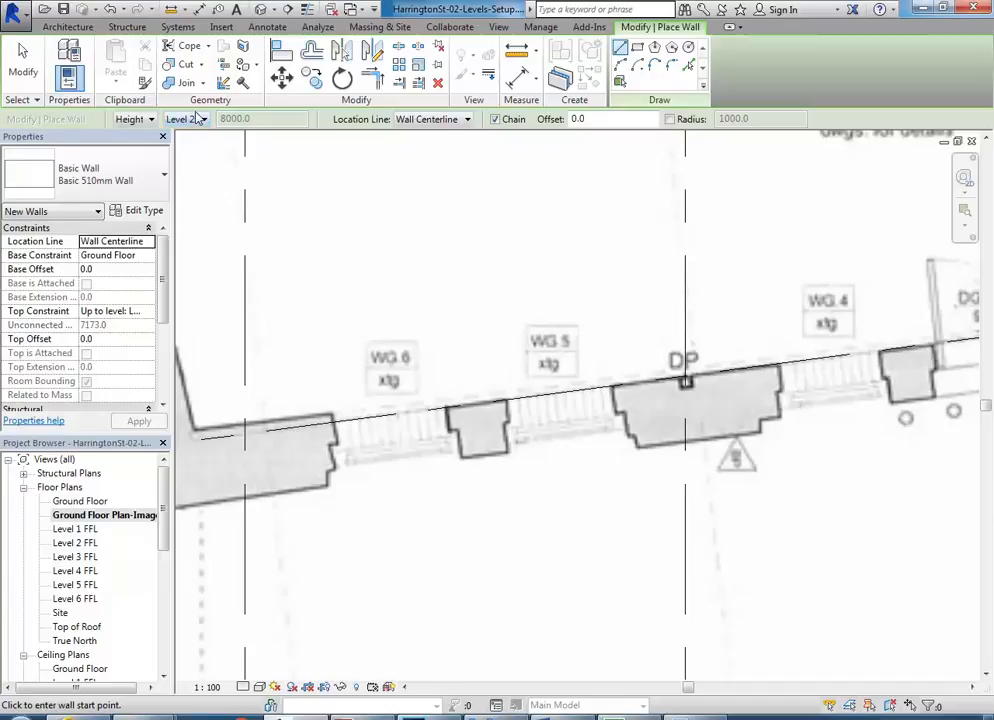
left_click(440, 119)
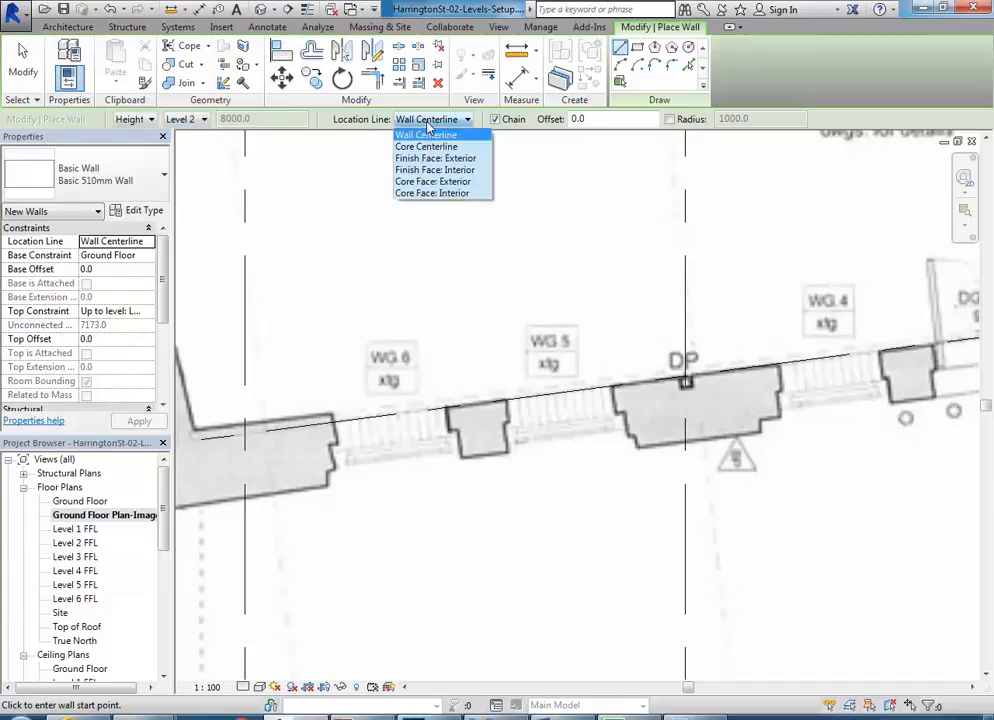
left_click(427, 160)
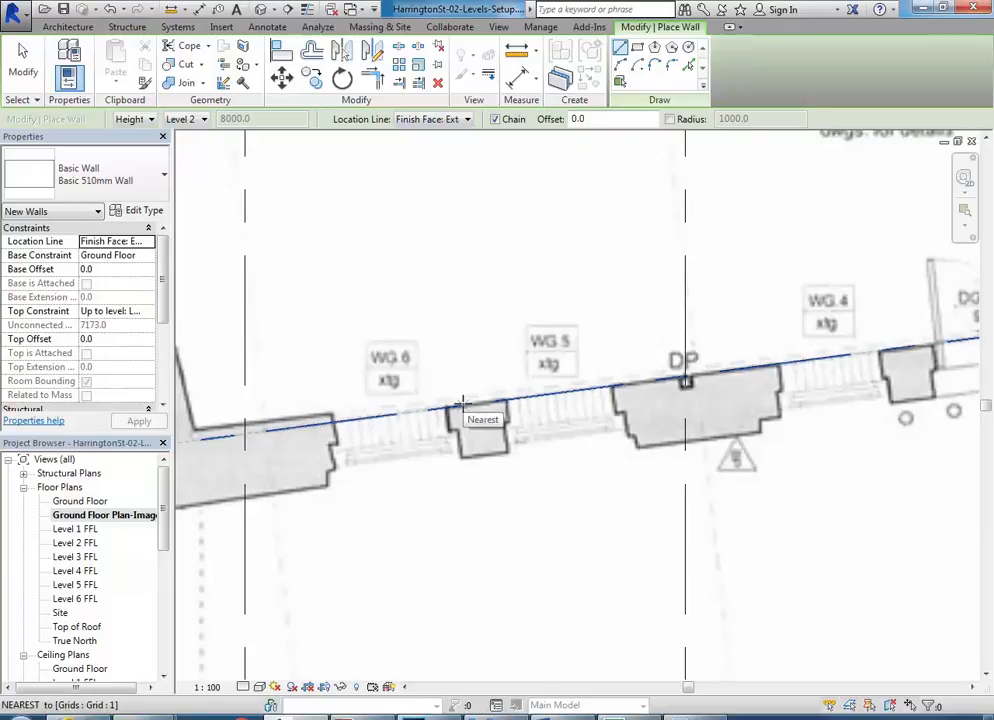
Draw the external wall along grid line 1, from the pier between windows WG.6 and WG.5 to the corner at grid H
scroll(326, 428, "up", 3)
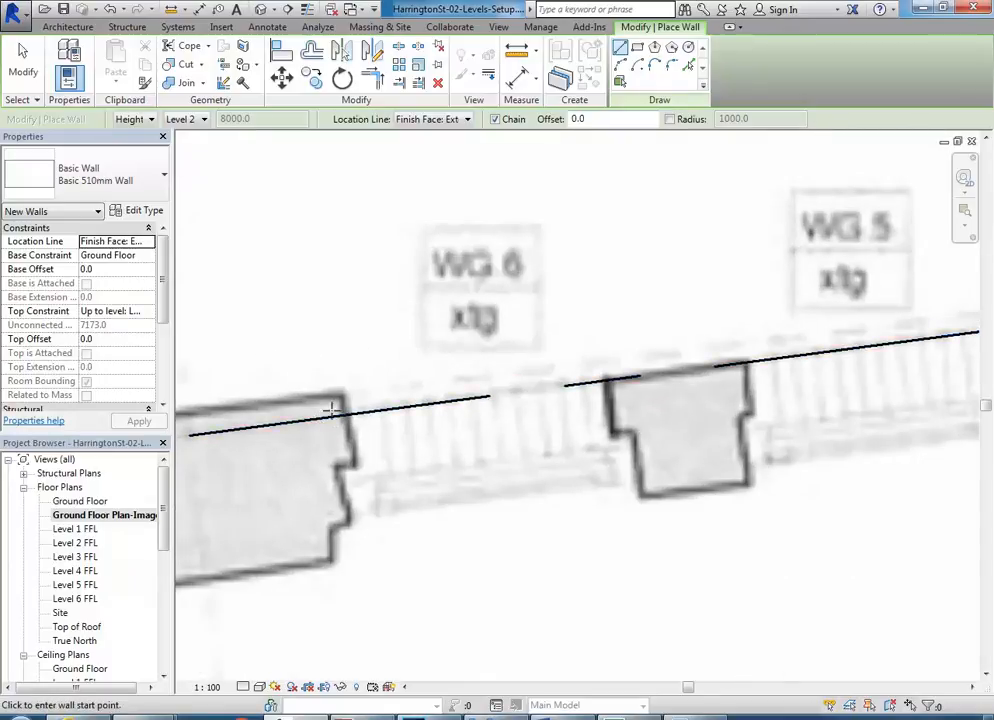
scroll(597, 384, "down", 2)
middle_click_drag(600, 384, 395, 423)
scroll(414, 421, "down", 3)
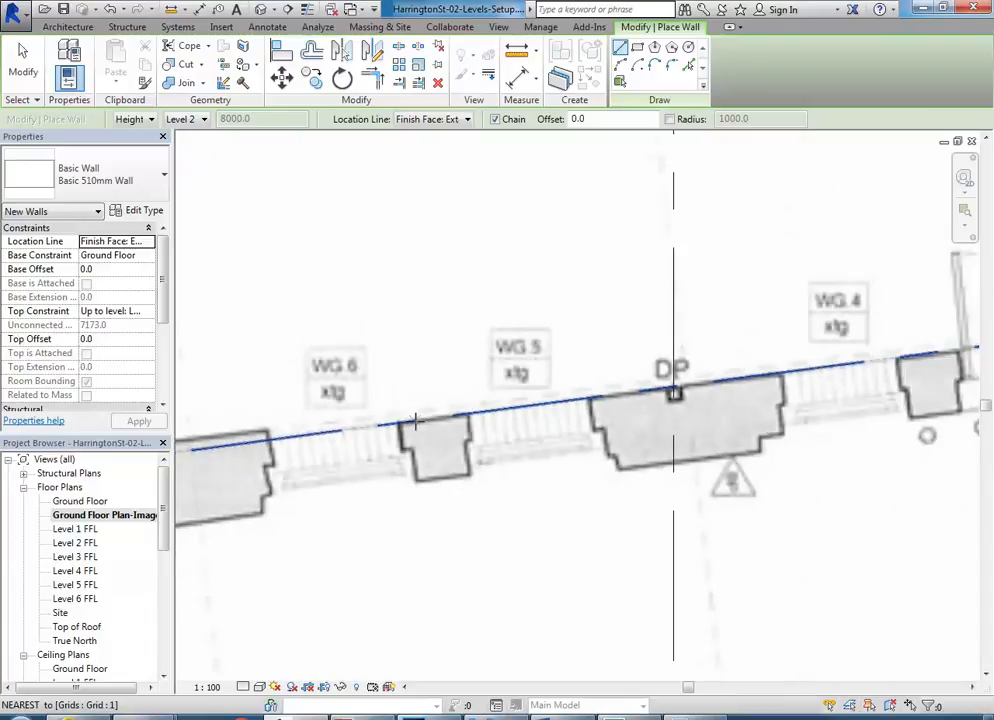
left_click(414, 420)
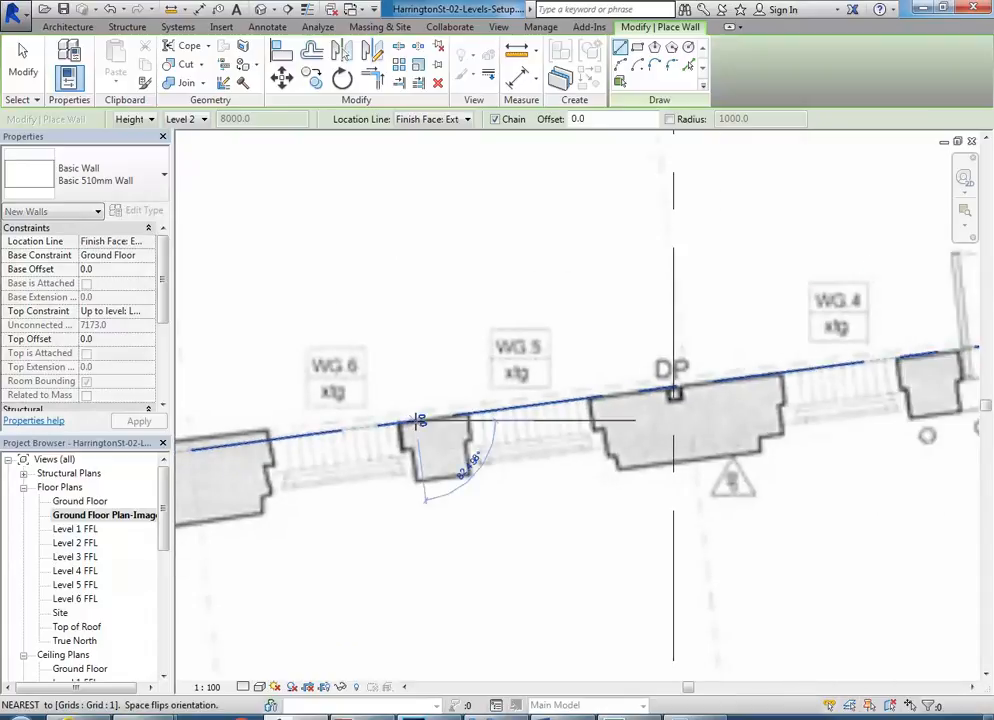
middle_click_drag(684, 393, 276, 439)
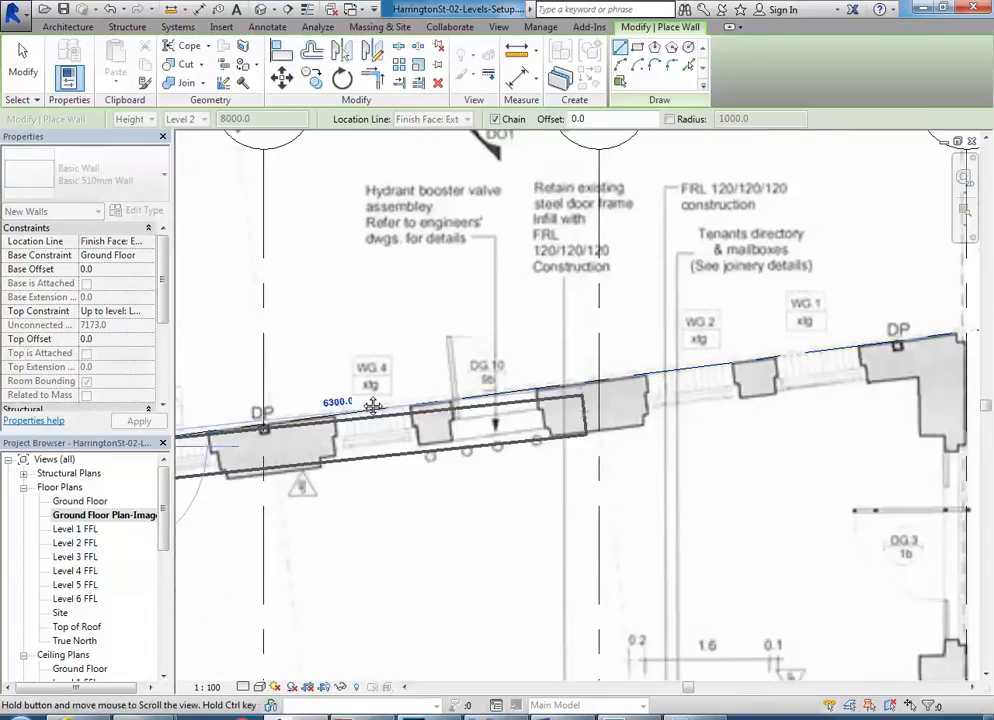
middle_click_drag(586, 395, 320, 404)
scroll(703, 338, "up", 2)
scroll(703, 338, "up", 2)
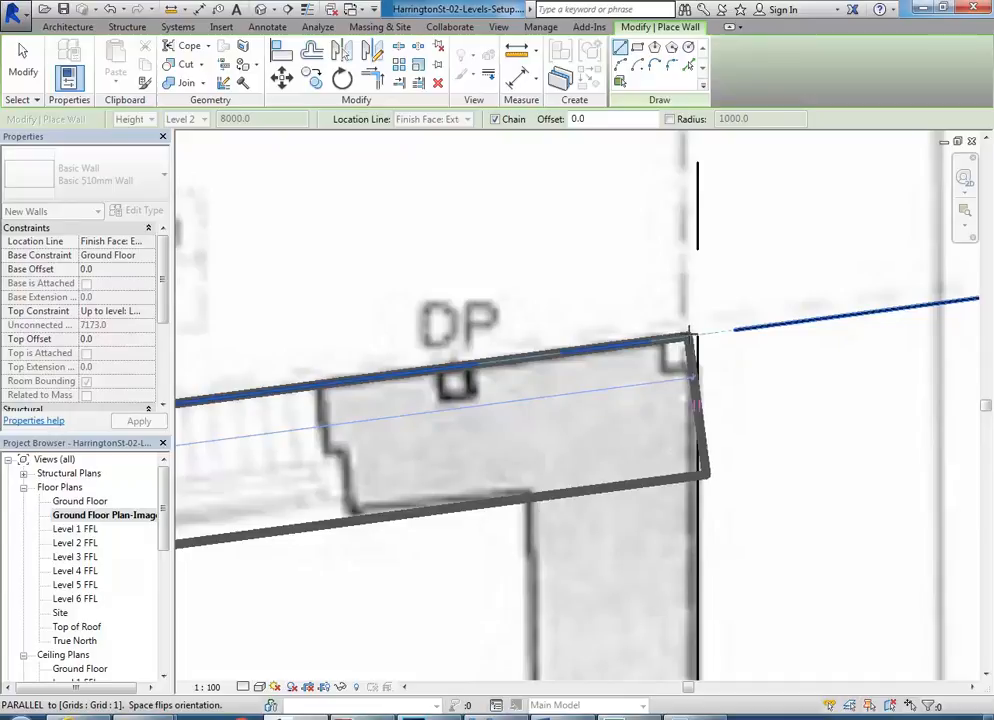
left_click(697, 335)
Continue the wall chain along grid line H to its intersection with grid line 4
scroll(742, 281, "down", 6)
scroll(676, 322, "down", 4)
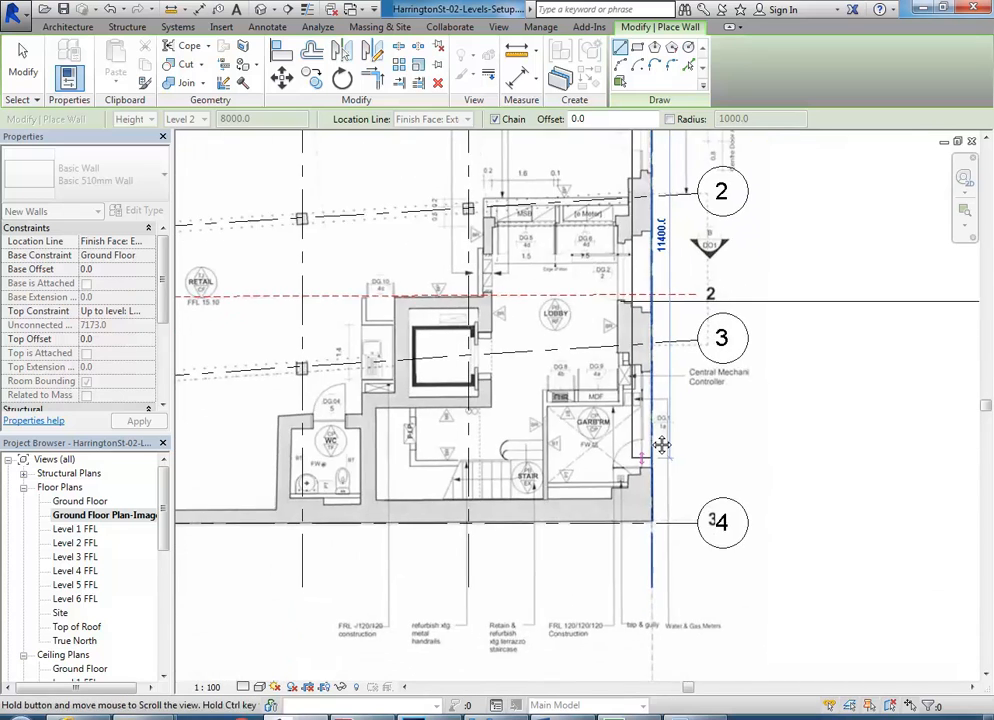
scroll(660, 463, "up", 5)
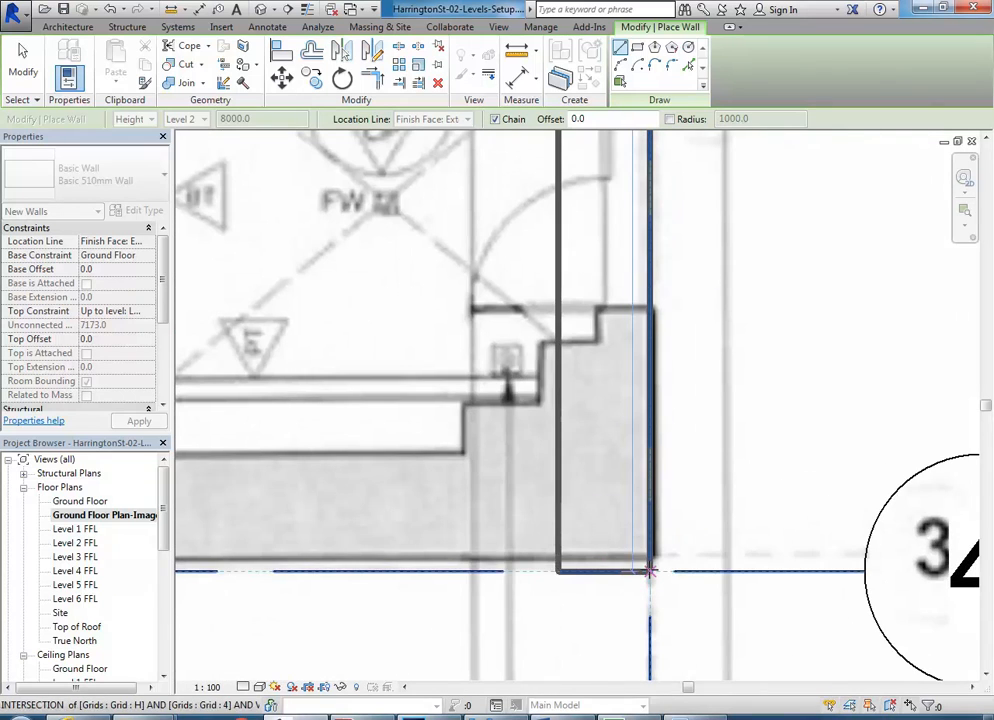
left_click(650, 571)
Continue the wall chain along grid line 4 to the building corner at grid D
scroll(830, 477, "down", 3)
middle_click_drag(531, 500, 904, 487)
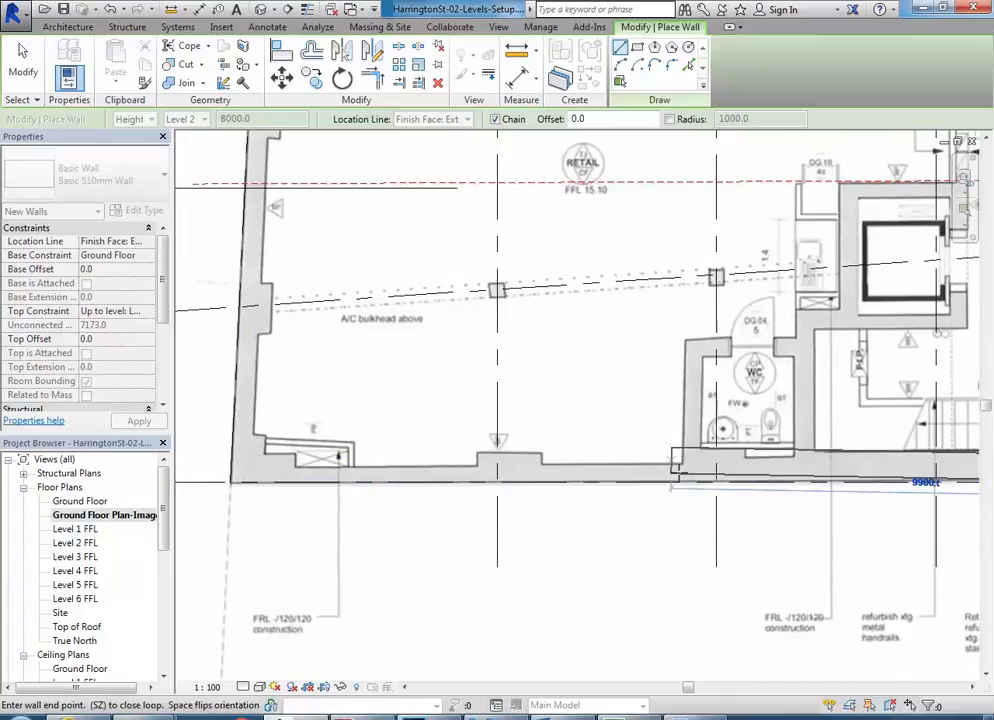
middle_click_drag(701, 470, 440, 488)
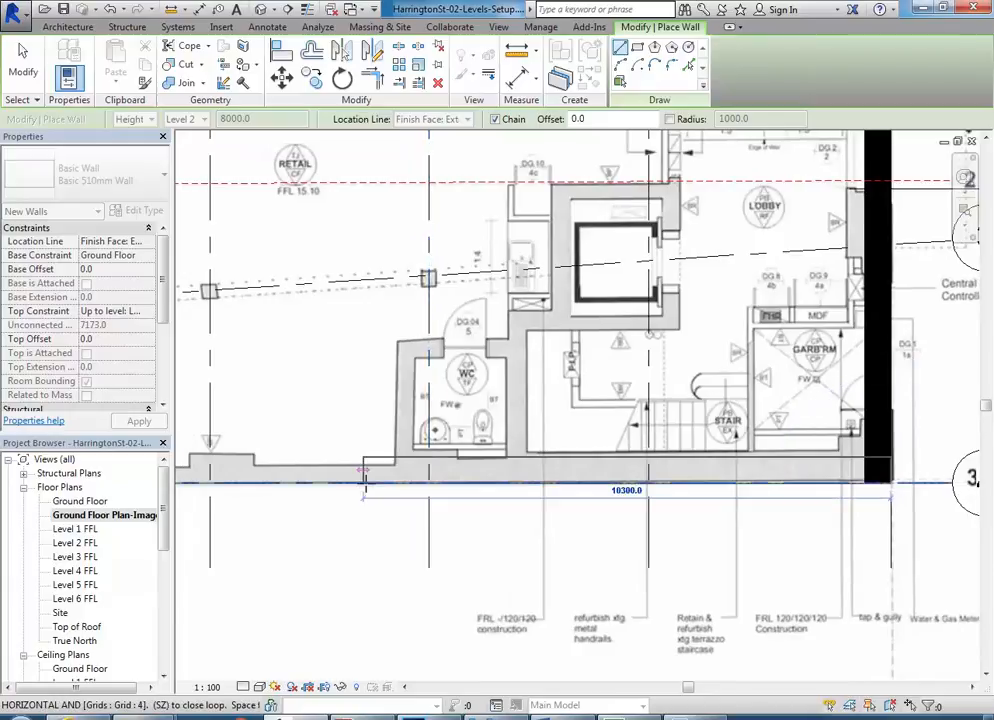
scroll(393, 489, "down", 2)
scroll(393, 489, "up", 3)
scroll(440, 508, "up", 4)
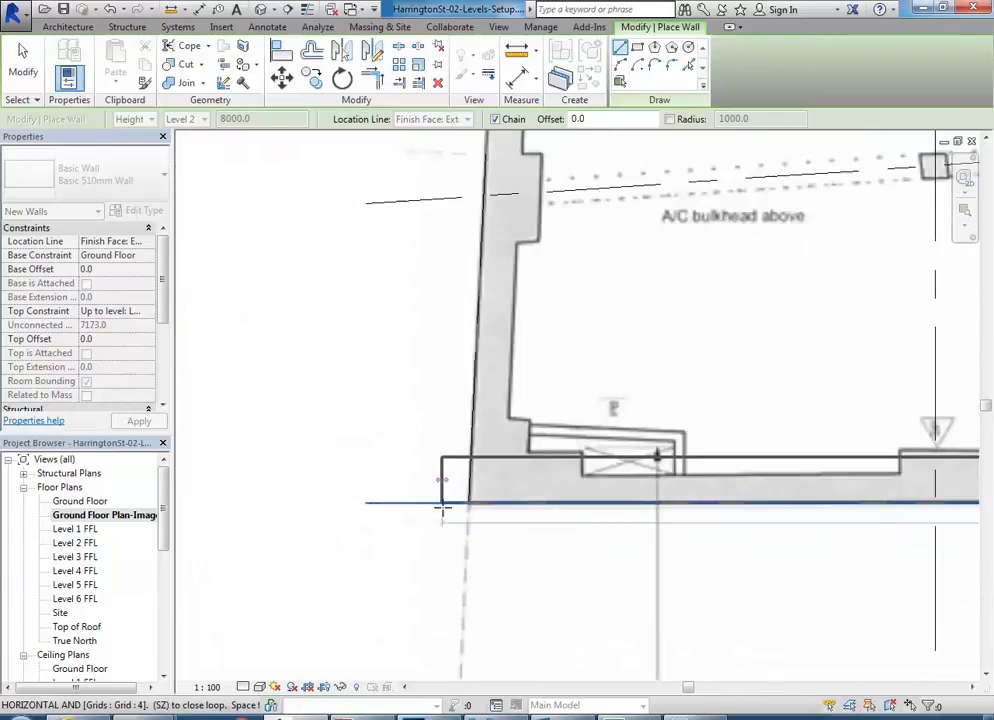
left_click(467, 502)
Continue the wall along grid line D up to the intersection with grid line 1 and end the wall chain
scroll(533, 311, "down", 3)
middle_click_drag(532, 339, 446, 513)
scroll(441, 303, "down", 2)
middle_click_drag(440, 302, 382, 575)
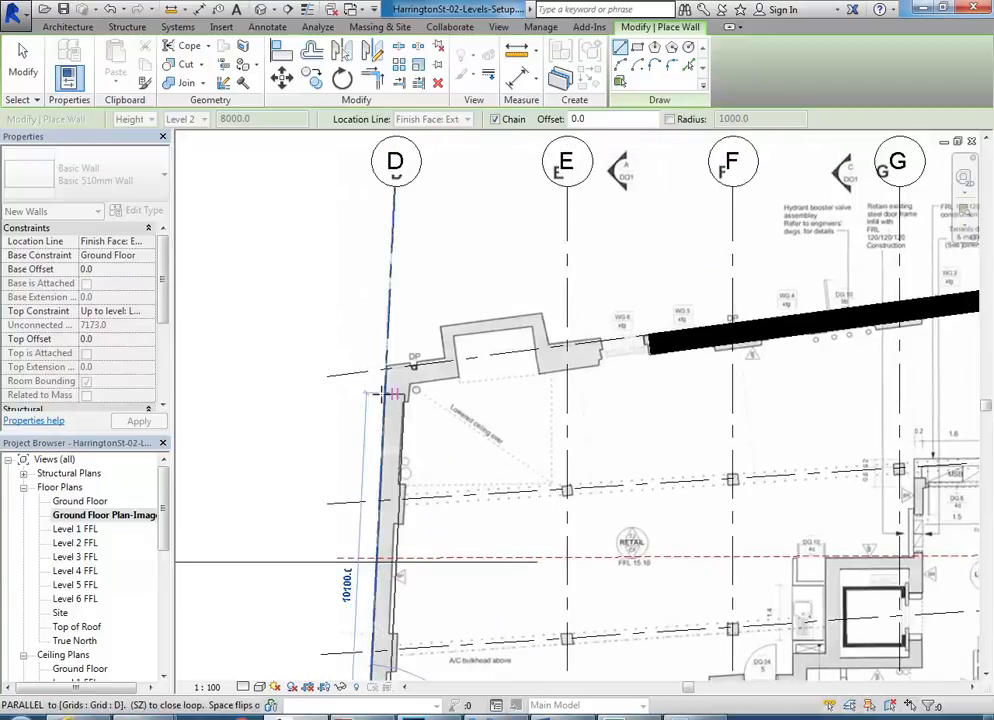
scroll(385, 383, "up", 5)
scroll(392, 384, "up", 2)
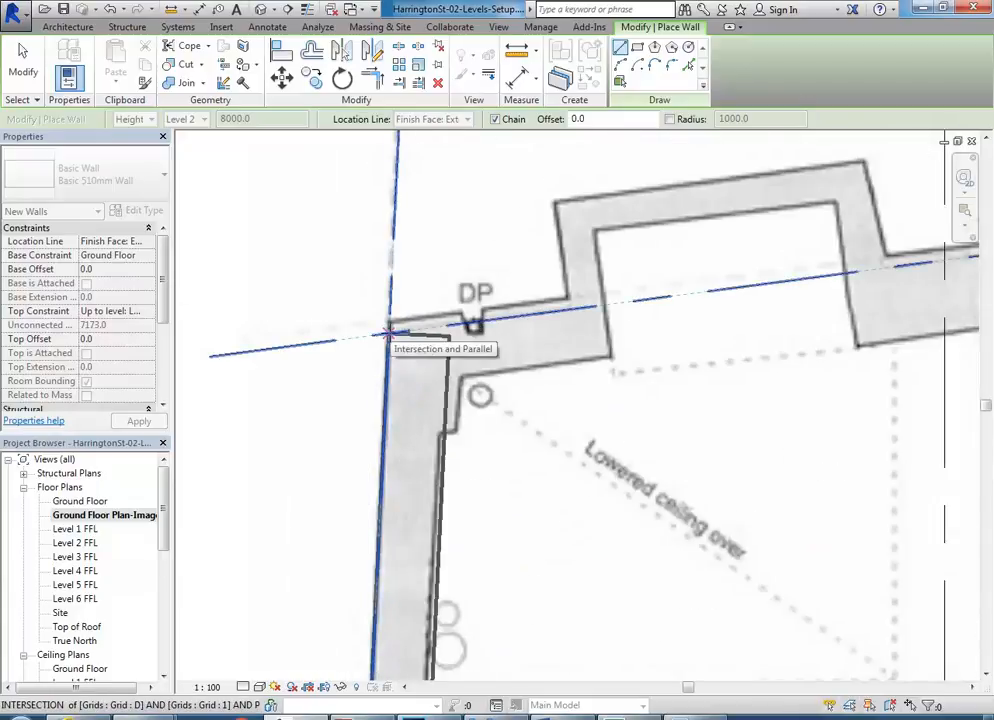
left_click(389, 333)
scroll(464, 435, "down", 4)
middle_click_drag(464, 435, 389, 399)
scroll(385, 390, "down", 2)
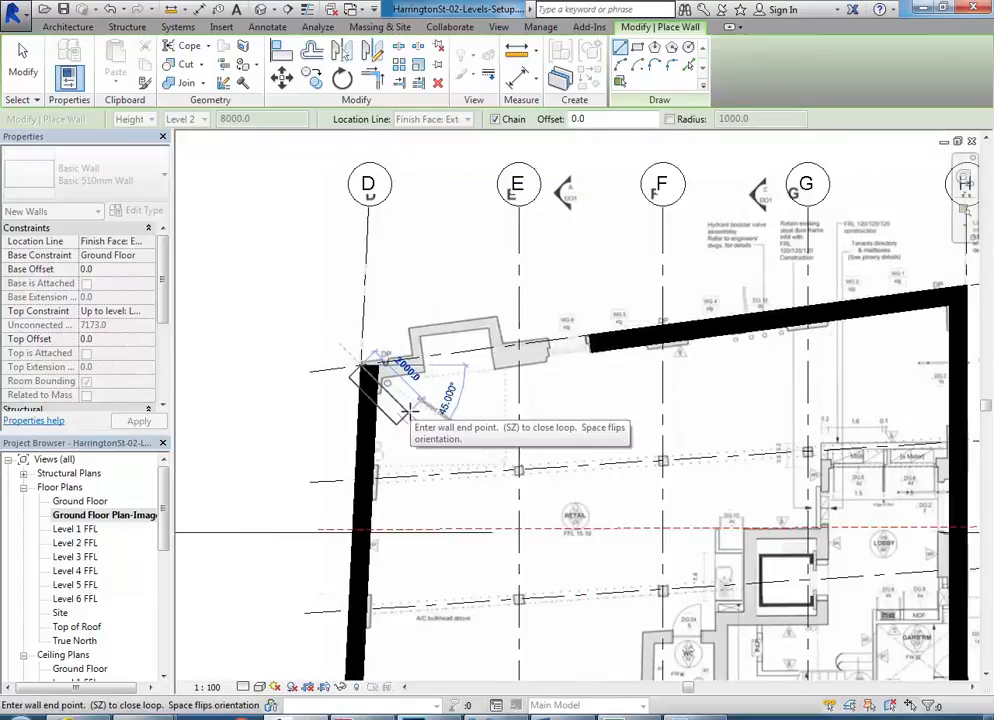
key("Escape")
key("Escape")
Set the floor plan view's visual style to Wireframe and dismiss the save reminder without saving
scroll(400, 337, "down", 3)
scroll(398, 380, "up", 1)
scroll(398, 412, "up", 1)
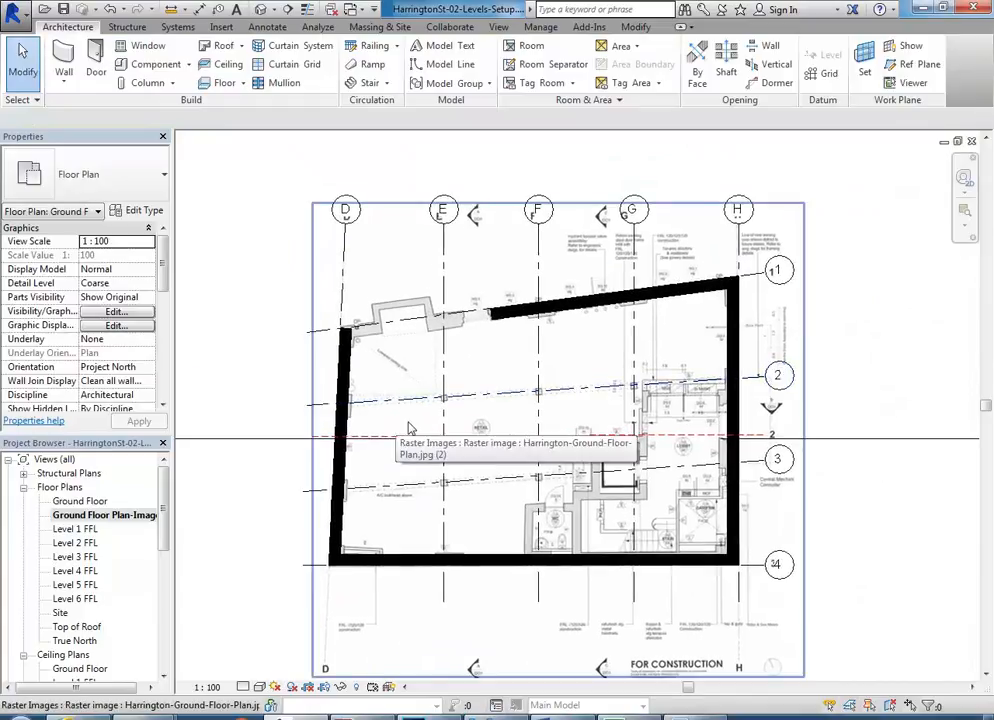
middle_click_drag(289, 495, 281, 496)
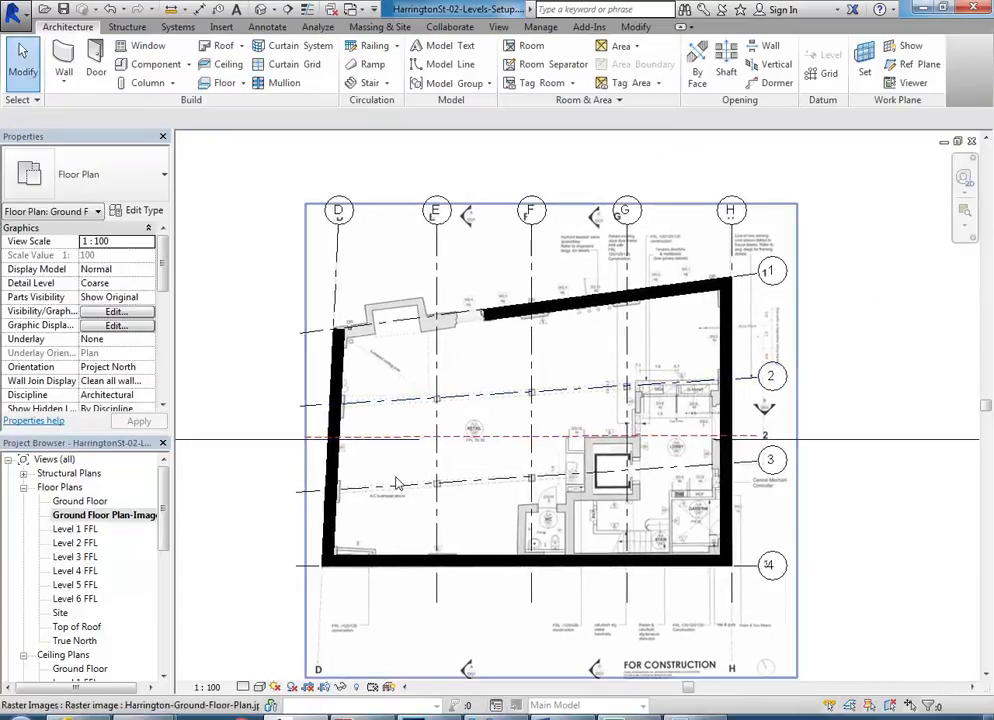
scroll(466, 488, "up", 1)
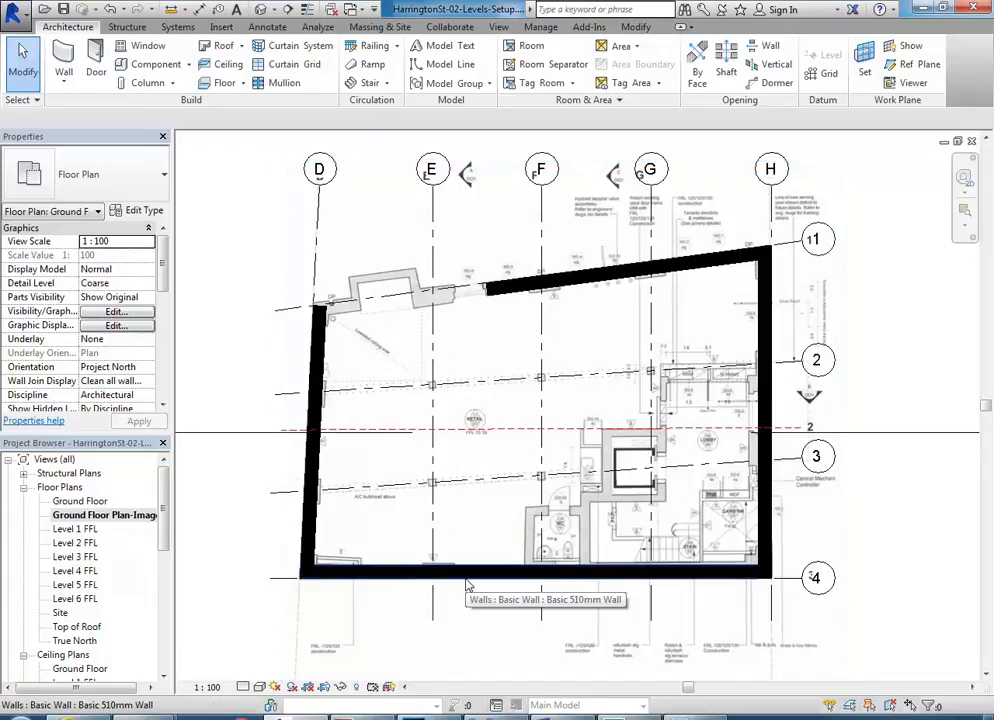
left_click(262, 687)
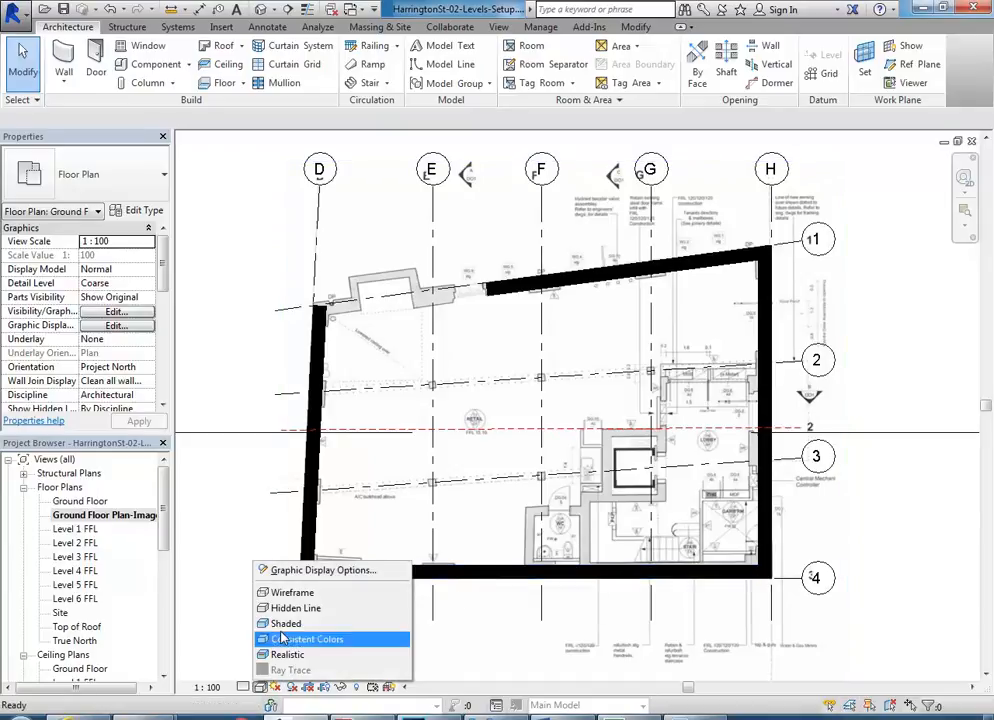
left_click(300, 593)
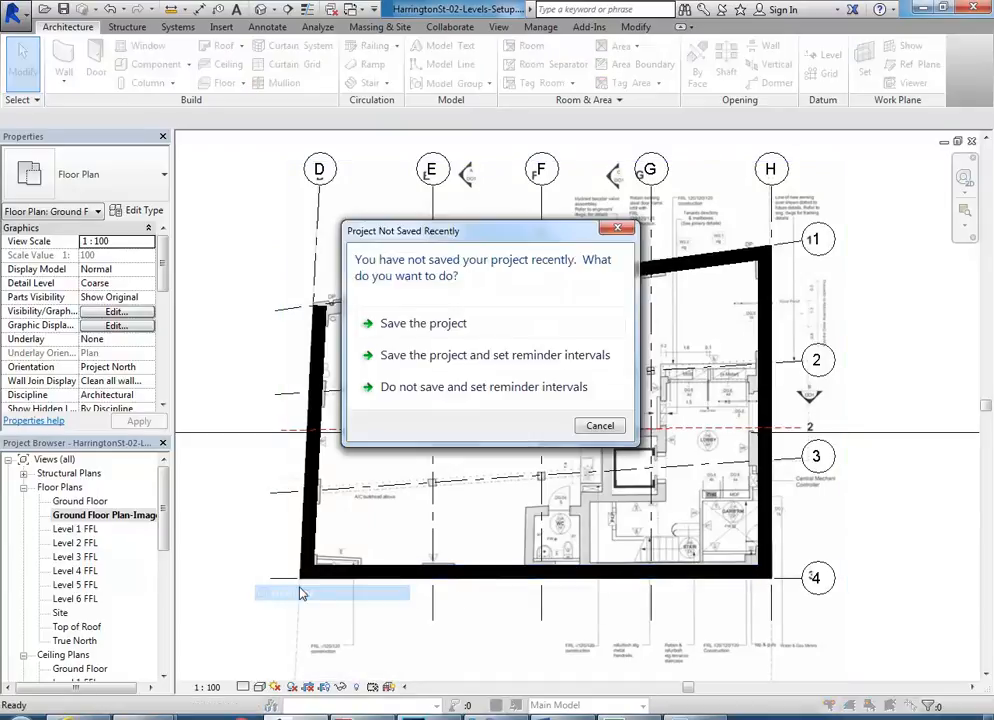
left_click(601, 427)
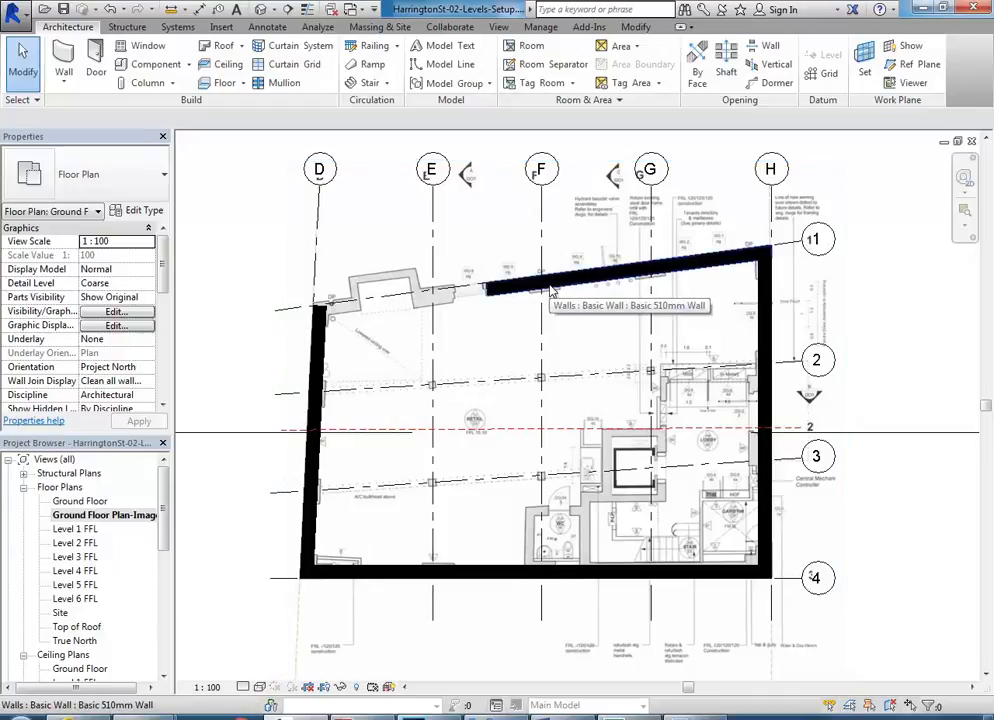
Set the floor plan view's detail level to Fine
left_click(244, 688)
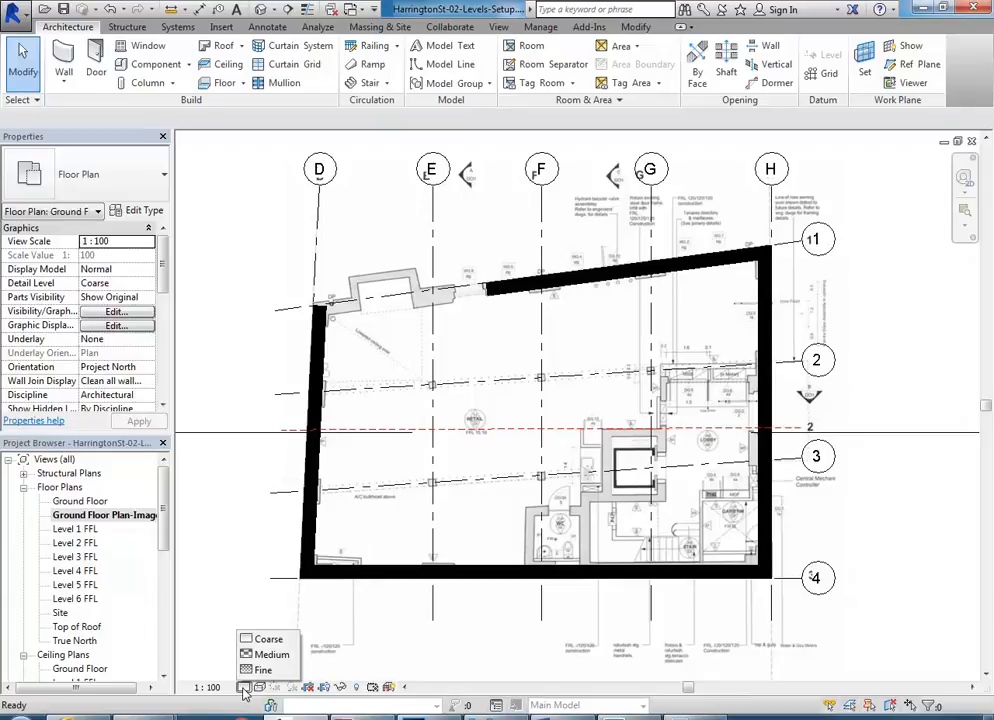
left_click(255, 670)
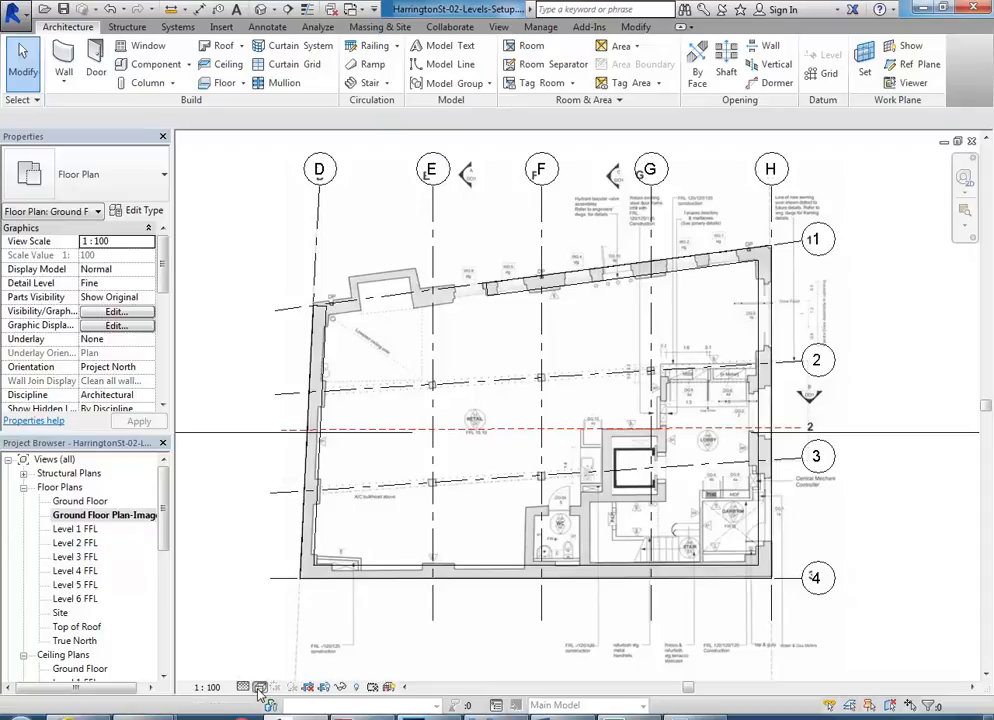
left_click(259, 688)
left_click(242, 689)
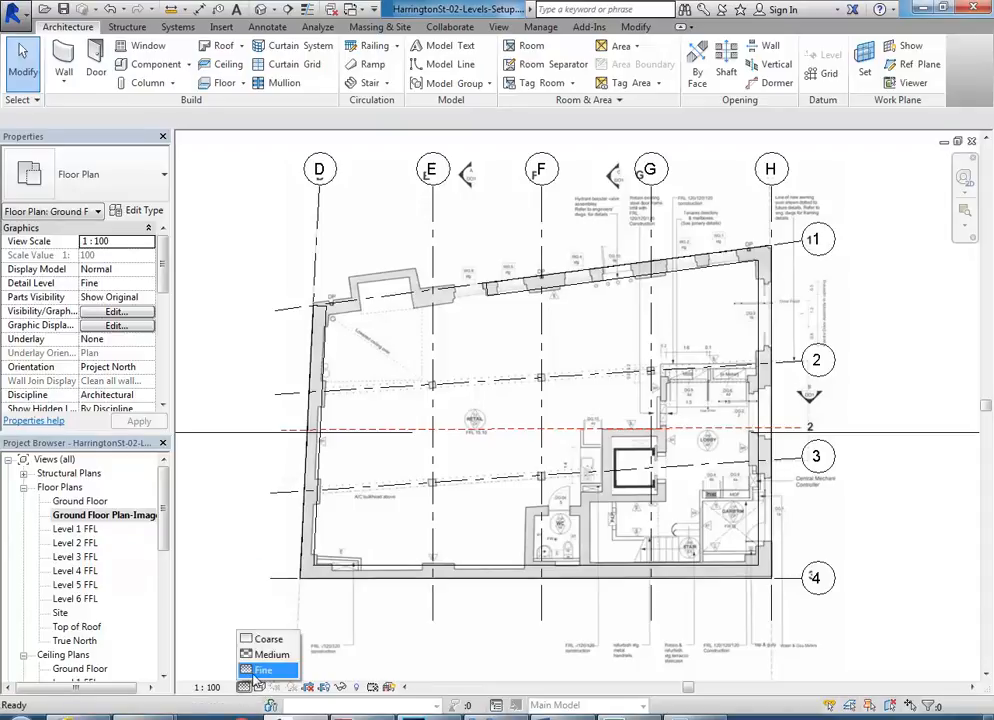
left_click(258, 670)
Trim/extend the grid 1 wall and the grid D wall to a corner, closing the gap in the external walls
scroll(430, 266, "up", 5)
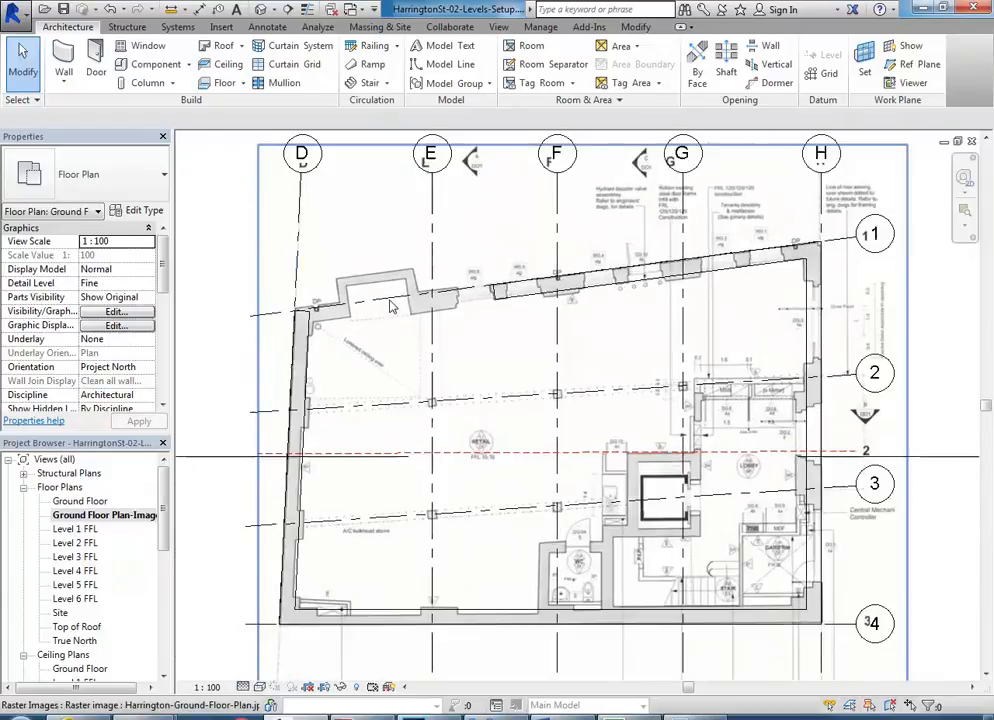
scroll(602, 360, "down", 3)
middle_click_drag(609, 364, 643, 348)
middle_click_drag(567, 372, 564, 373)
scroll(517, 389, "up", 2)
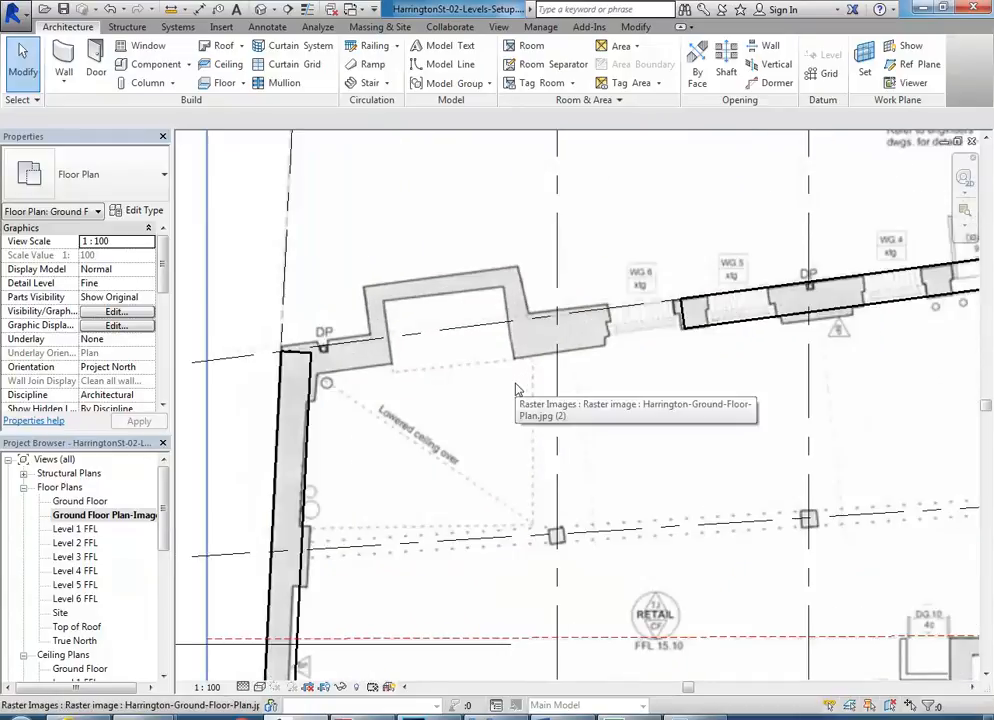
scroll(515, 385, "down", 2)
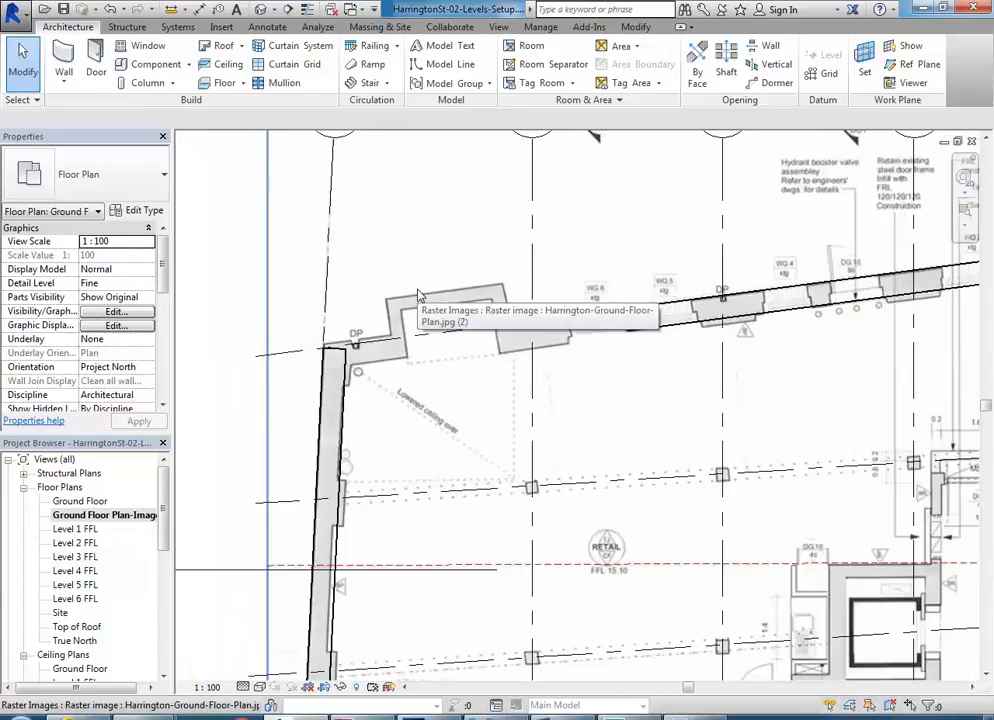
scroll(420, 296, "down", 2)
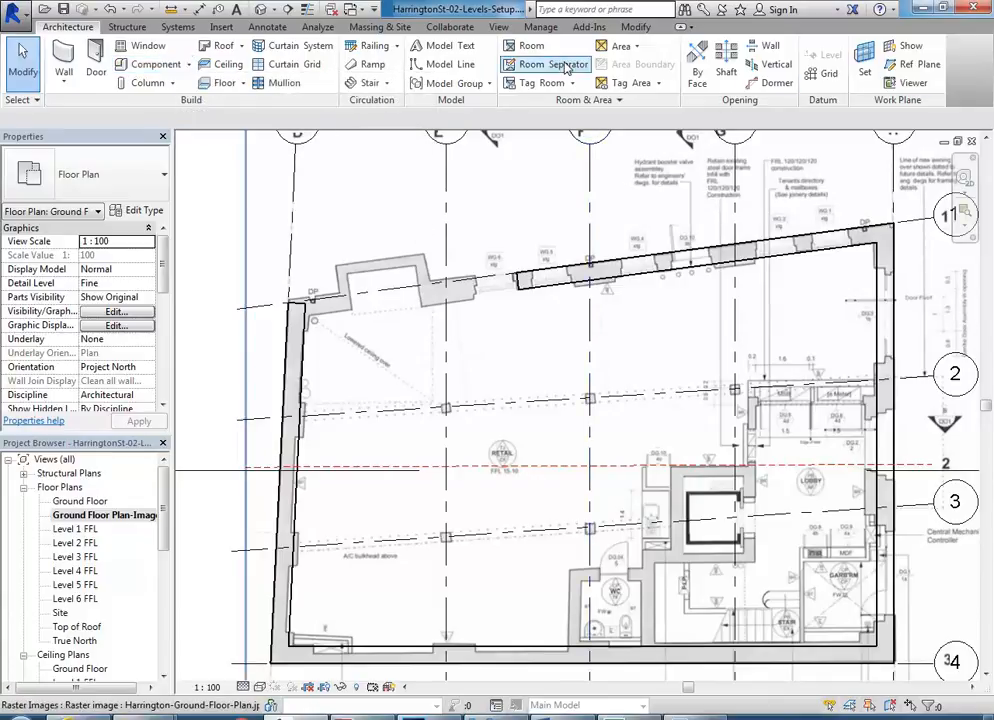
left_click(640, 29)
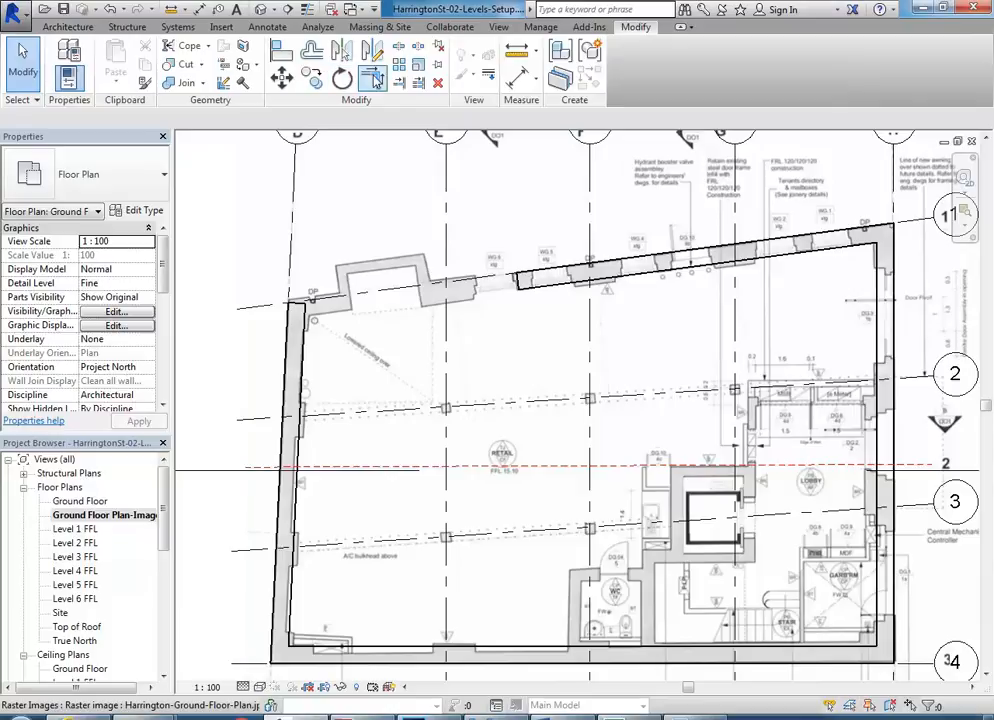
left_click(373, 80)
left_click(527, 279)
left_click(300, 372)
right_click(258, 267)
left_click(293, 278)
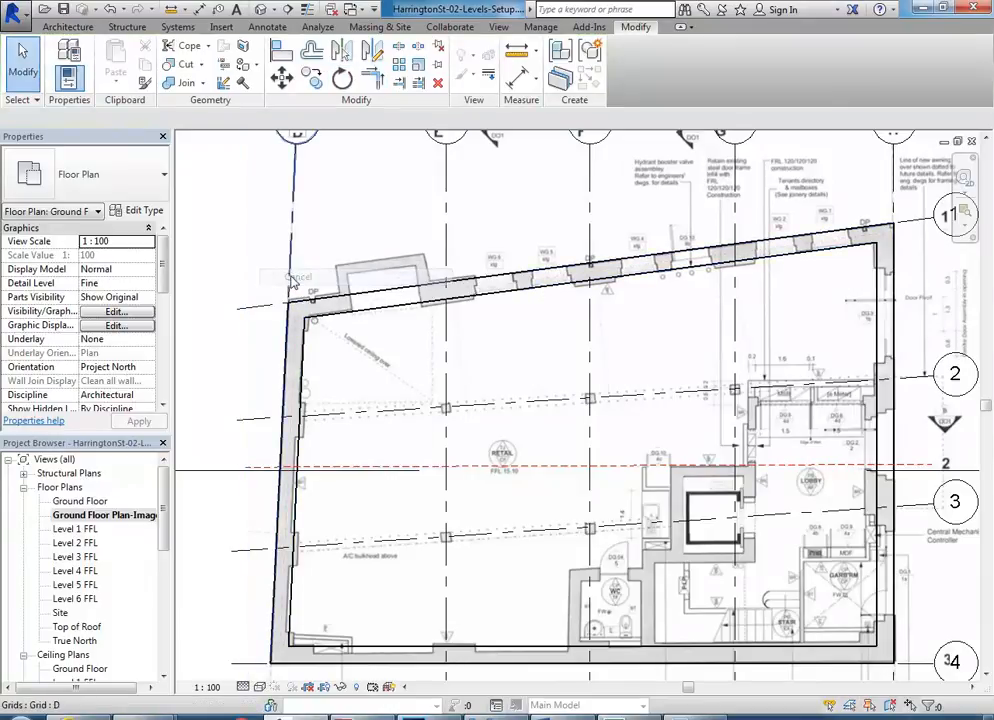
Examine how the grid 1 wall lines up with the plan image at the pier near grid E and the corner at grid D
scroll(316, 310, "down", 1)
middle_click_drag(321, 314, 317, 245)
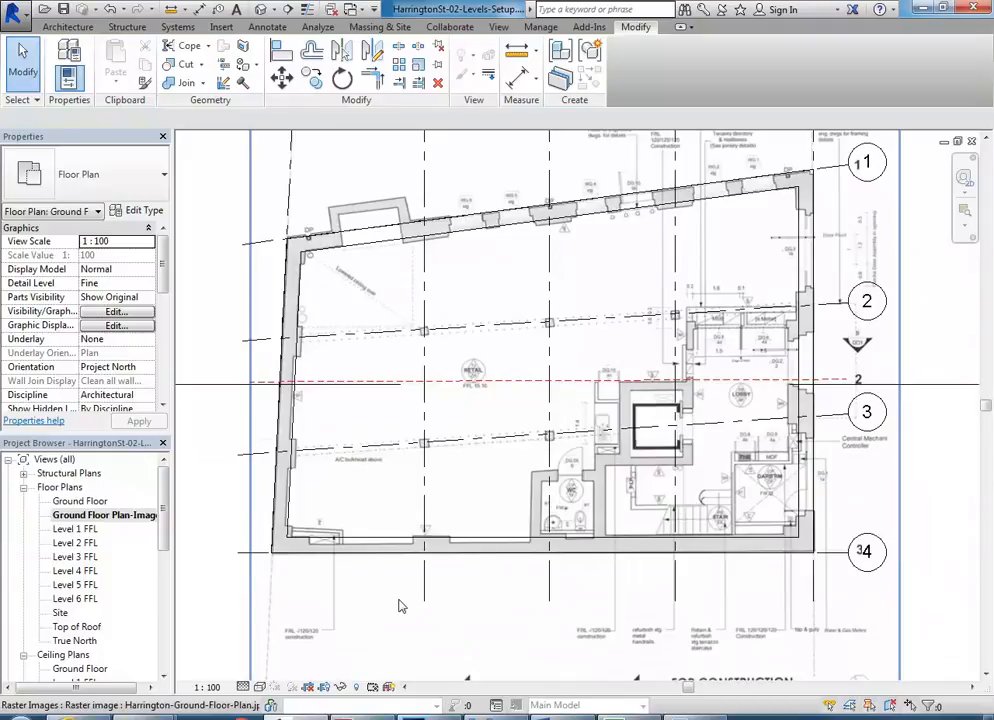
middle_click_drag(345, 268, 380, 305)
scroll(380, 305, "down", 1)
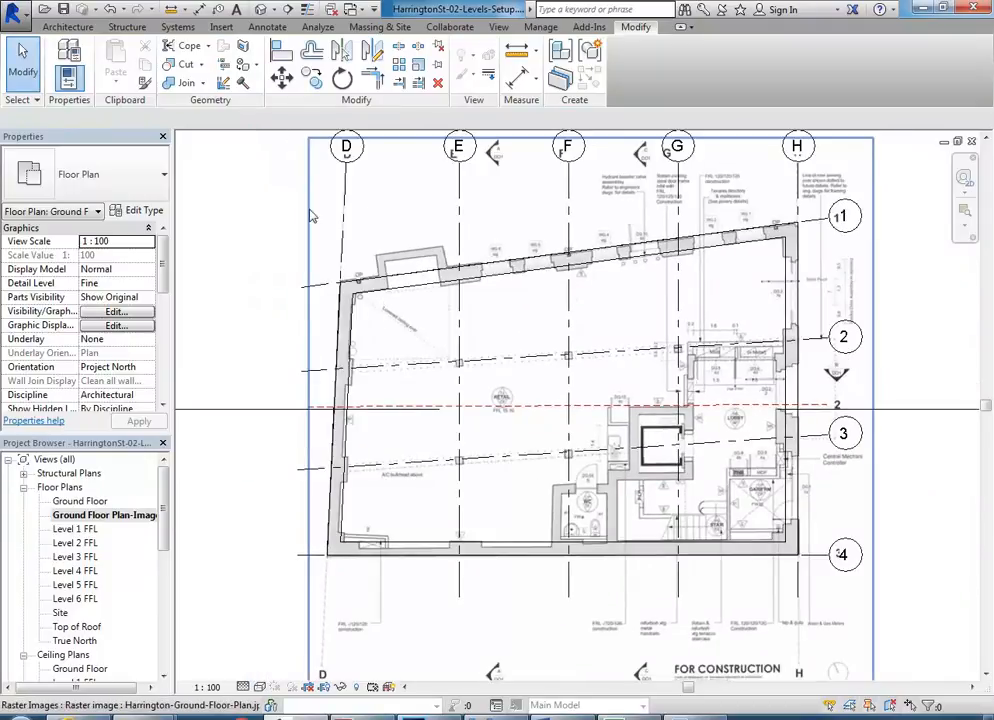
scroll(336, 234, "up", 2)
scroll(416, 307, "up", 4)
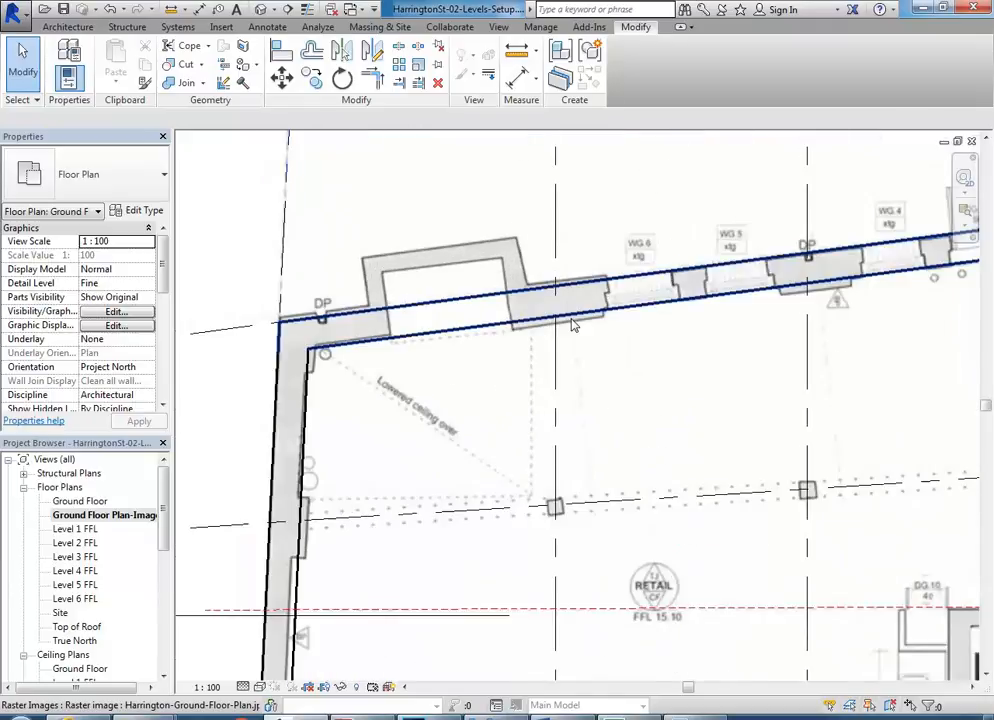
scroll(575, 347, "up", 2)
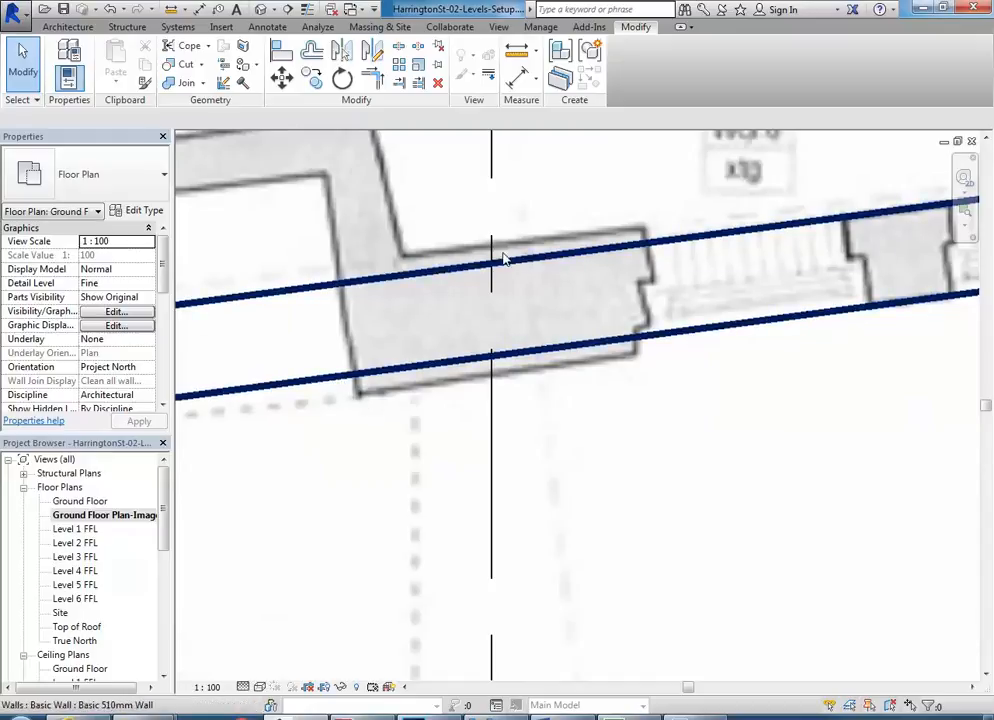
middle_click_drag(392, 249, 434, 374)
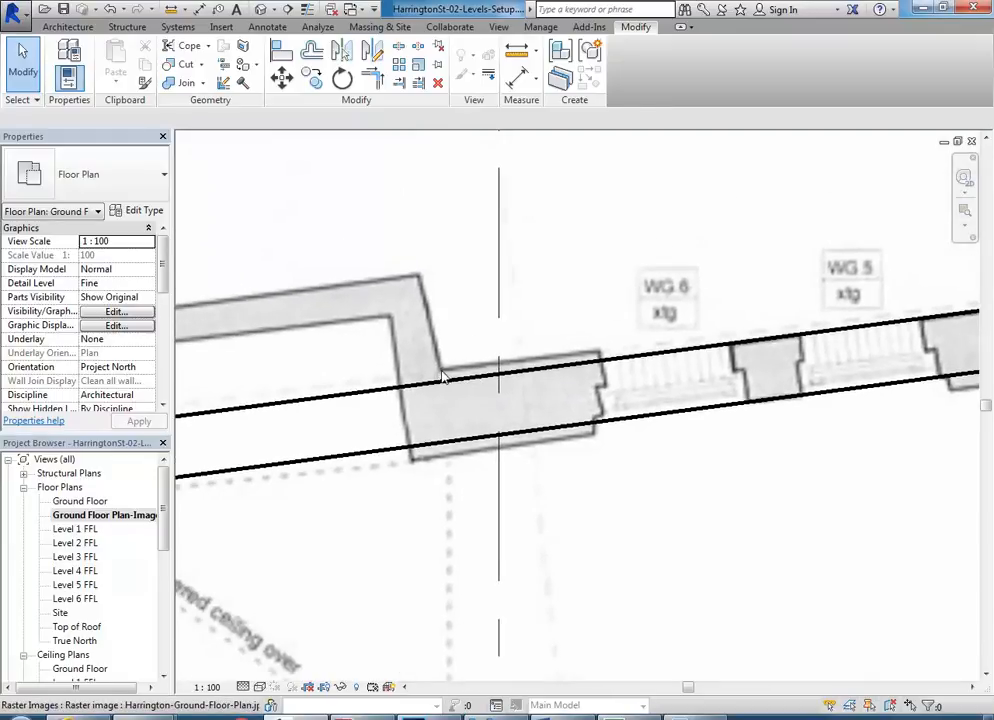
scroll(443, 371, "down", 6)
middle_click_drag(443, 371, 566, 345)
scroll(541, 331, "up", 1)
scroll(392, 414, "up", 4)
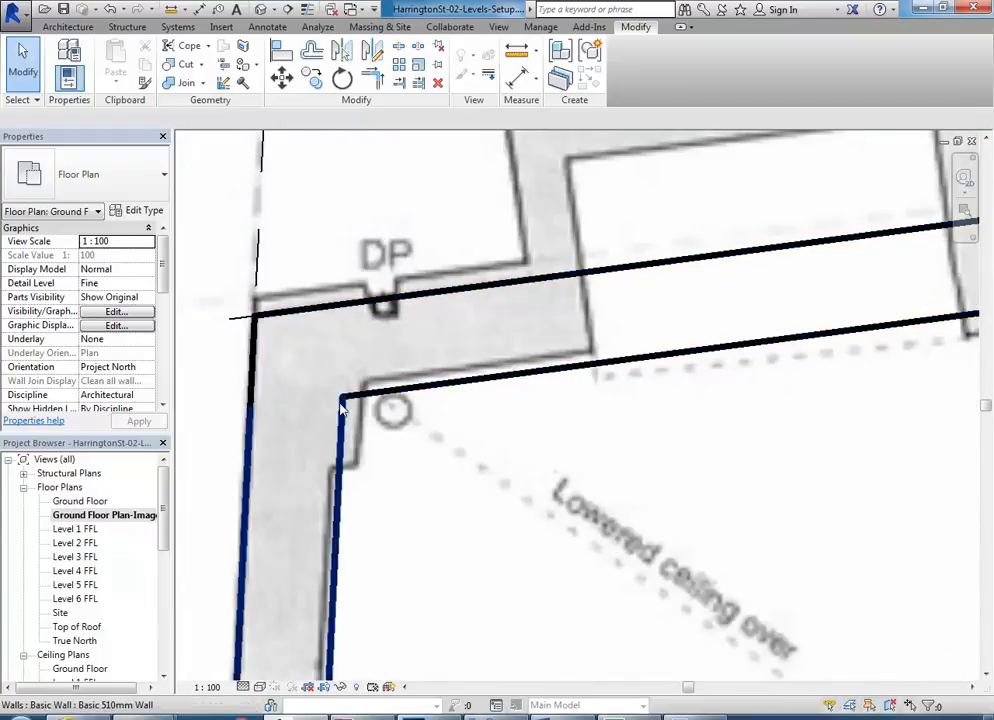
scroll(350, 395, "down", 3)
scroll(336, 408, "up", 1)
scroll(336, 408, "up", 2)
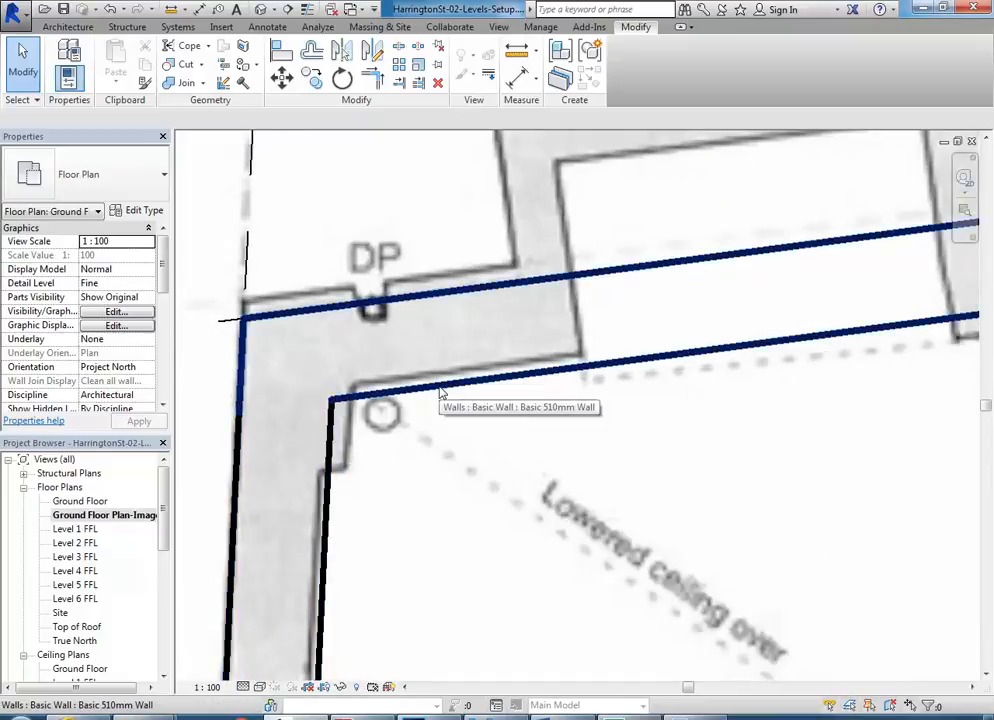
Examine the grid 1 wall against the thicker pier at grid E and the piers beside windows WG.6 and WG.5
scroll(441, 393, "down", 3)
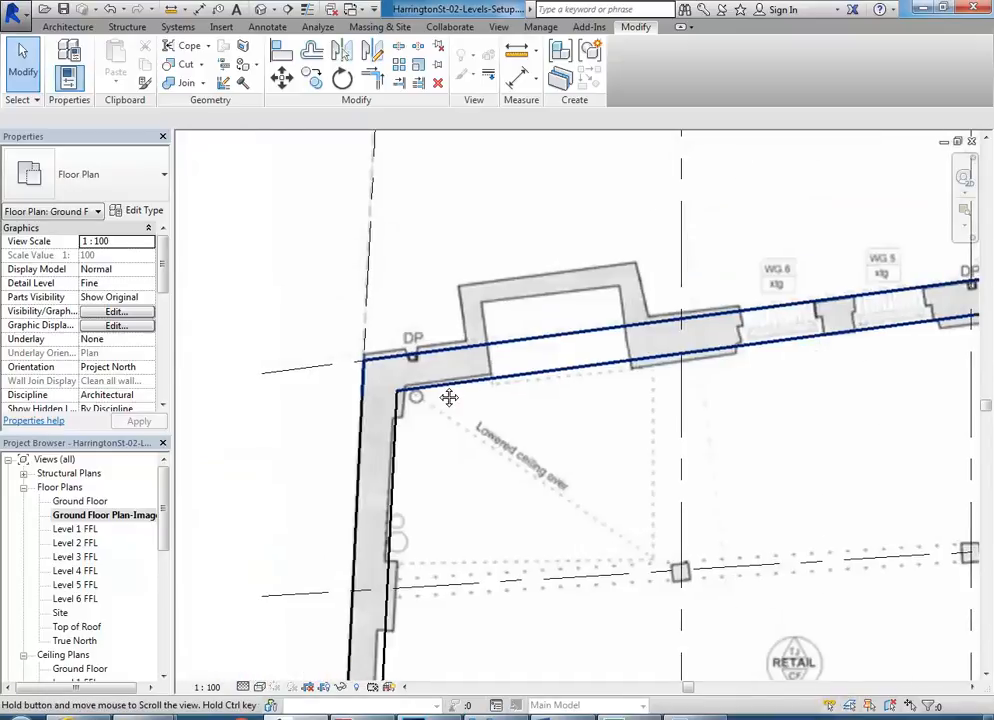
scroll(414, 367, "up", 1)
middle_click_drag(414, 367, 276, 398)
scroll(448, 379, "up", 2)
scroll(440, 389, "up", 1)
middle_click_drag(433, 415, 378, 467)
scroll(402, 458, "down", 1)
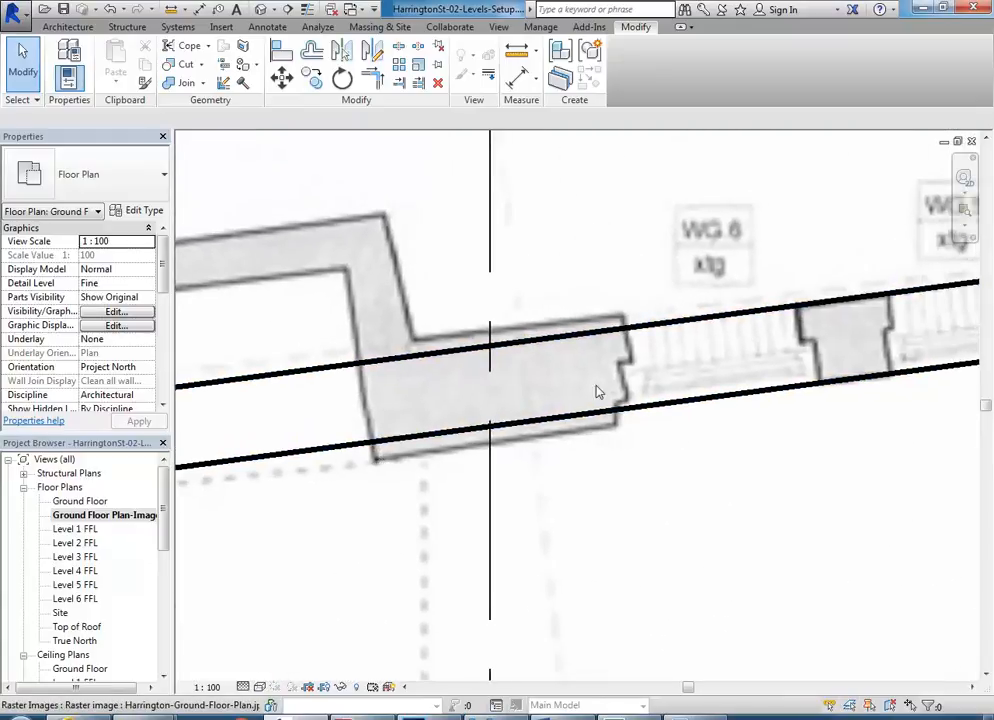
scroll(517, 413, "down", 1)
scroll(524, 433, "up", 2)
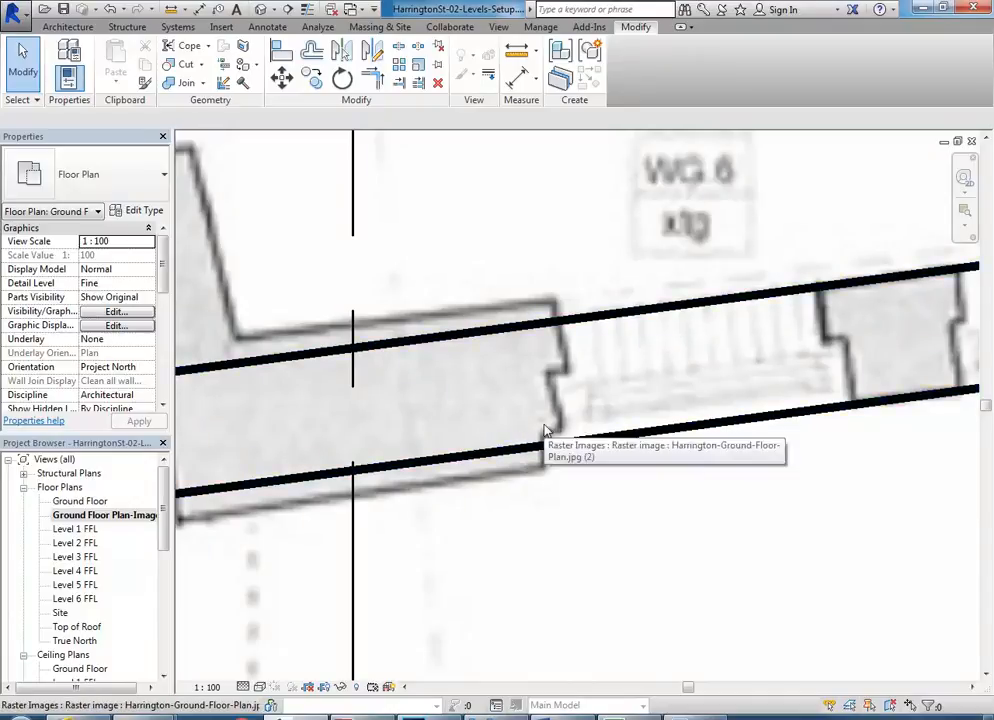
scroll(545, 430, "down", 5)
middle_click_drag(296, 489, 349, 484)
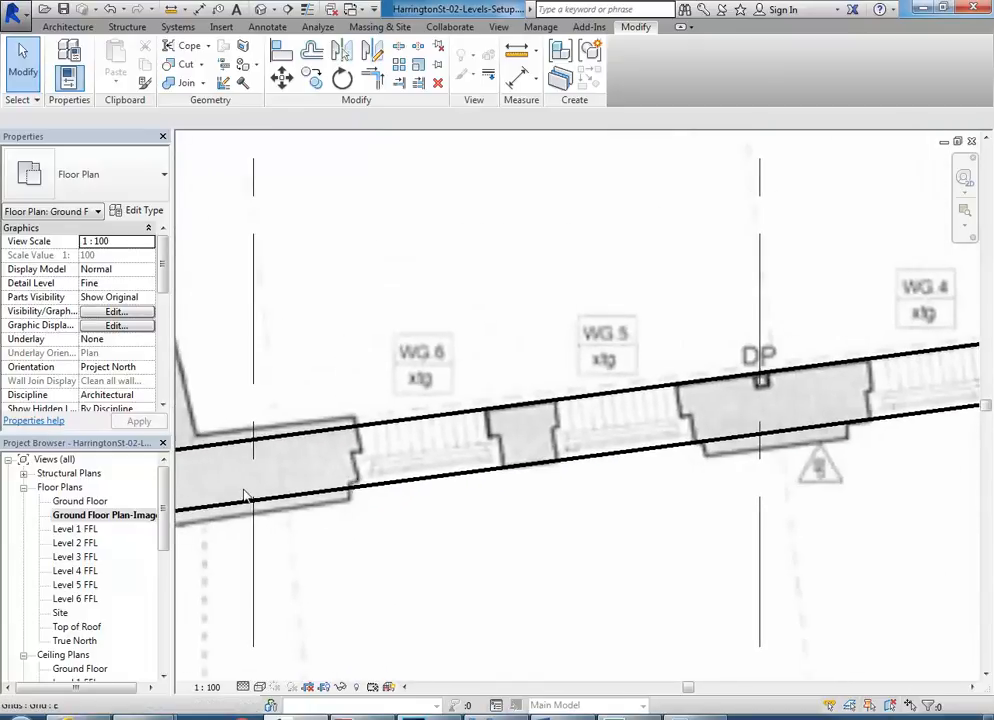
Split the grid 1 wall at the end of the thicker pier beside window WG.6
scroll(281, 494, "up", 4)
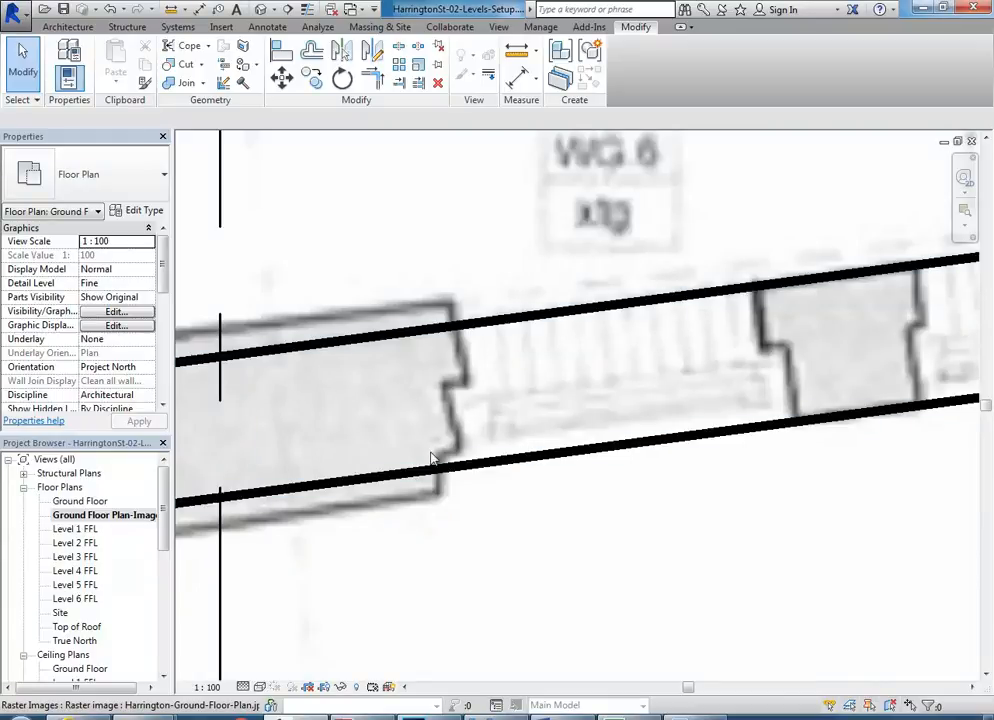
left_click(399, 46)
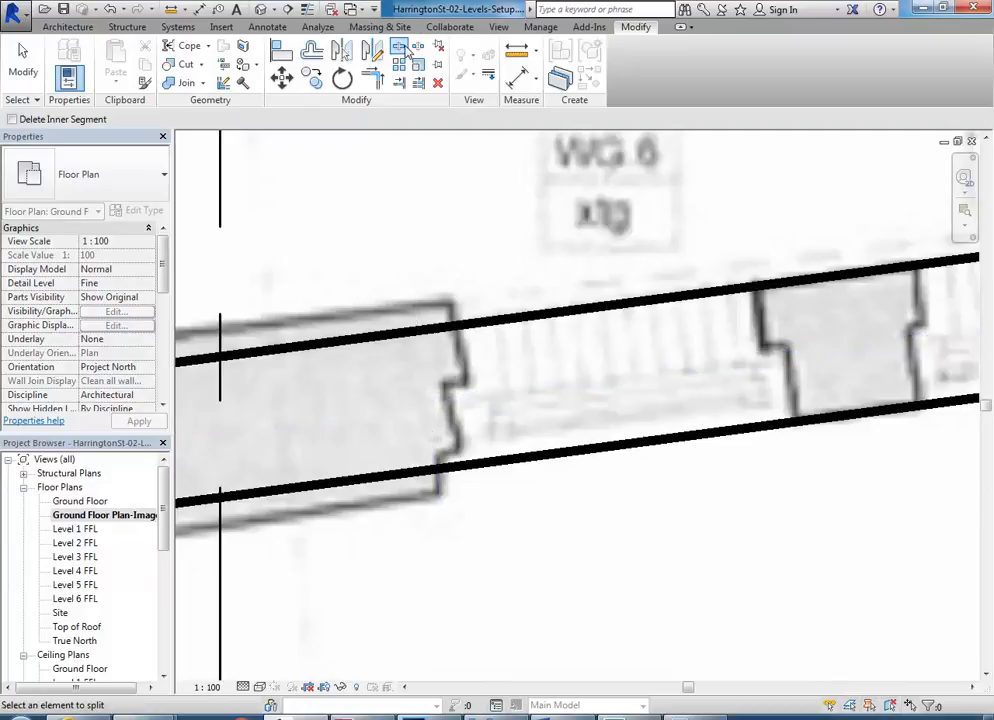
left_click(433, 396)
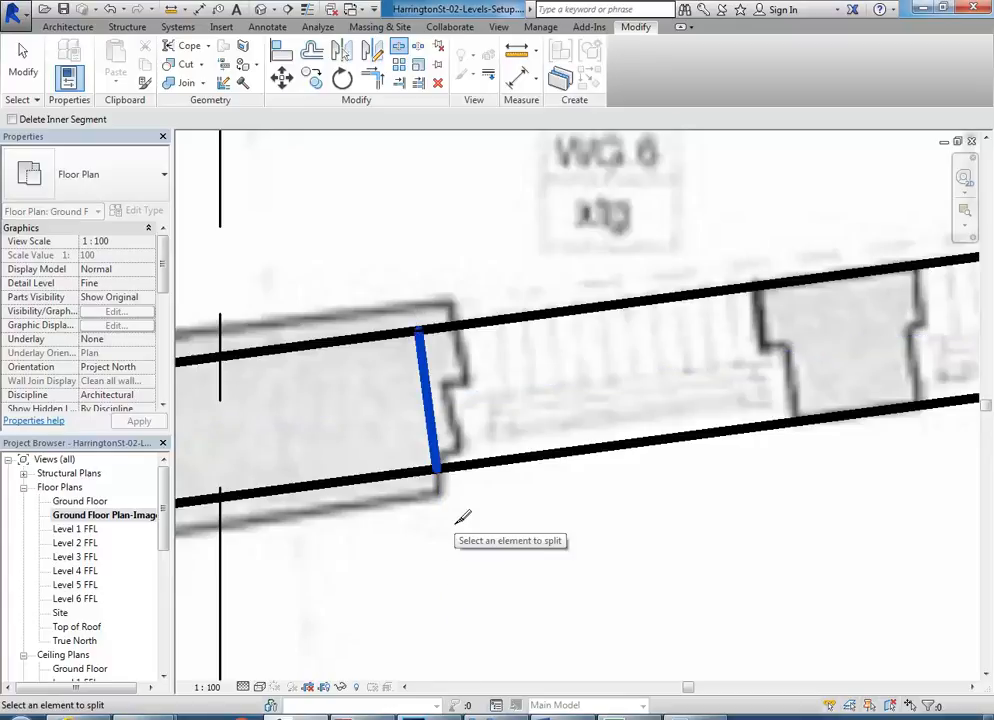
key("Escape")
middle_click_drag(390, 304, 435, 291)
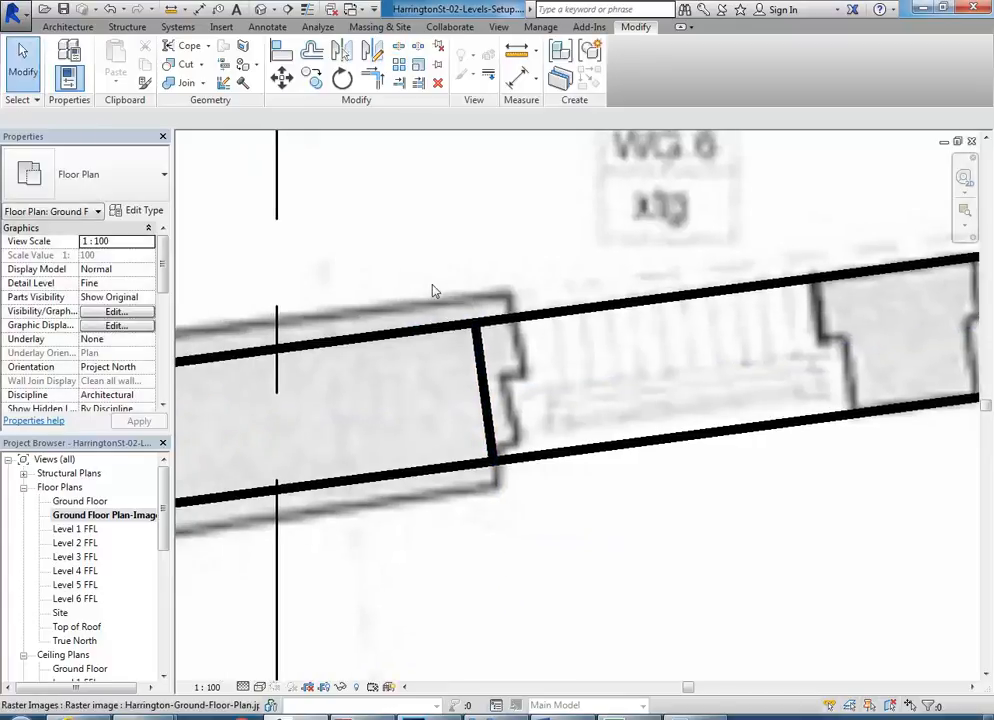
Measure how far the thicker pier in the plan image projects beyond the wall's outer and inner faces at the split
left_click(516, 50)
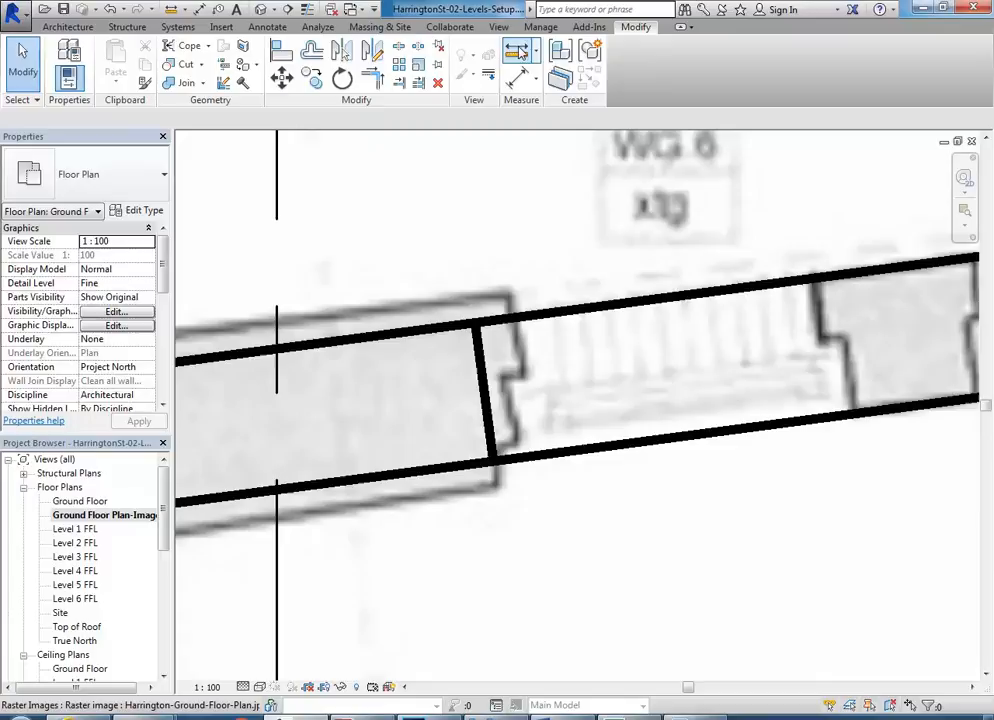
left_click(474, 320)
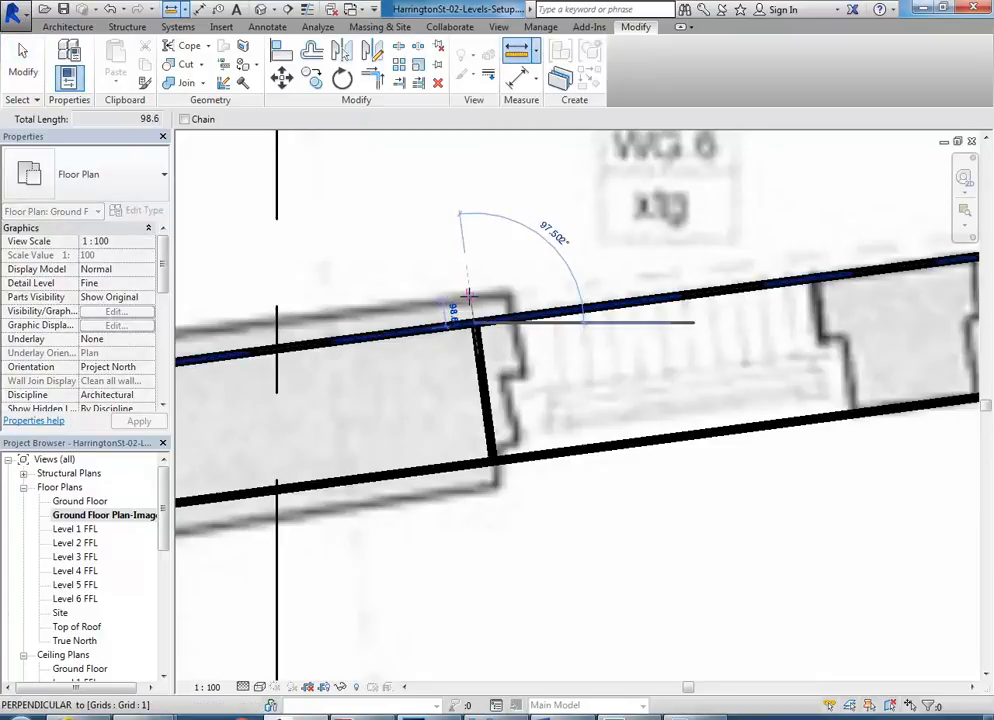
left_click(455, 310)
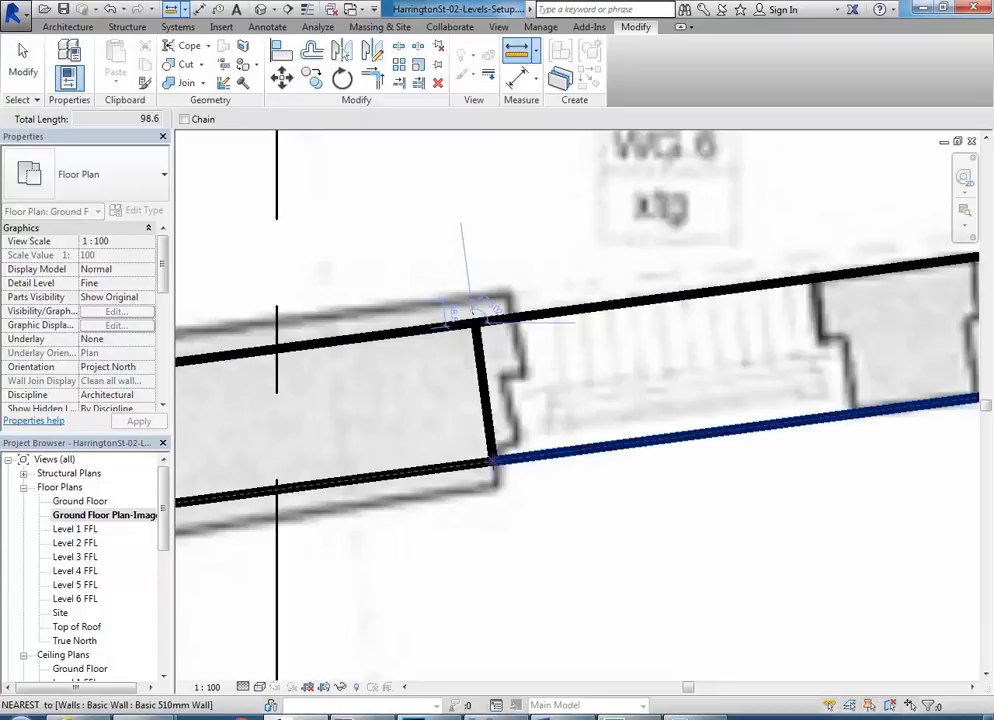
left_click(493, 460)
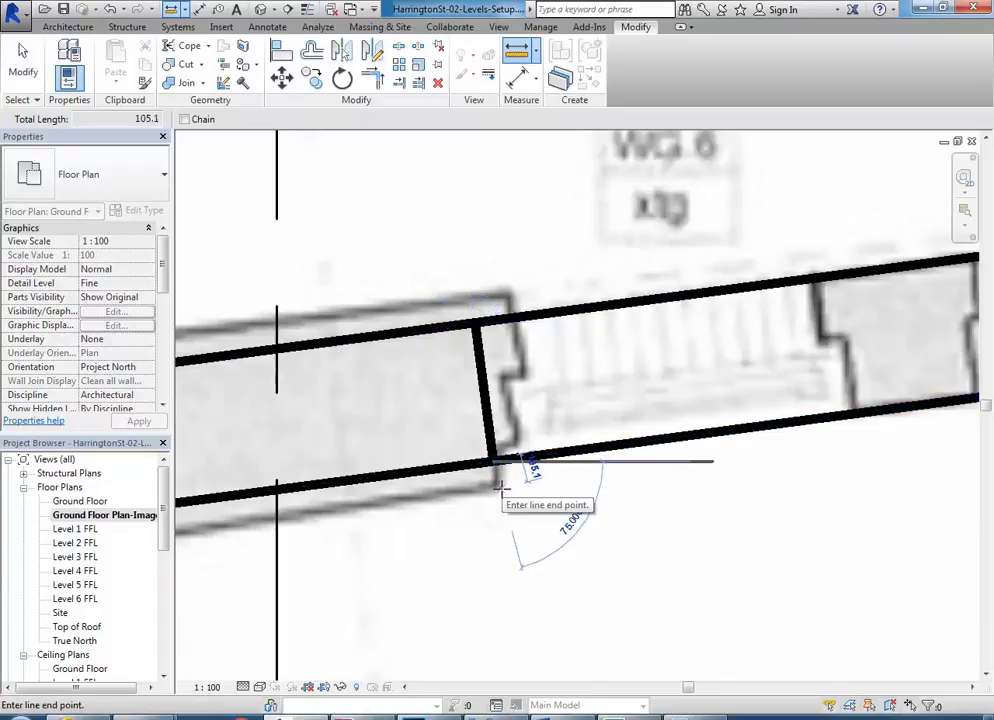
right_click(432, 222)
left_click(437, 226)
right_click(434, 228)
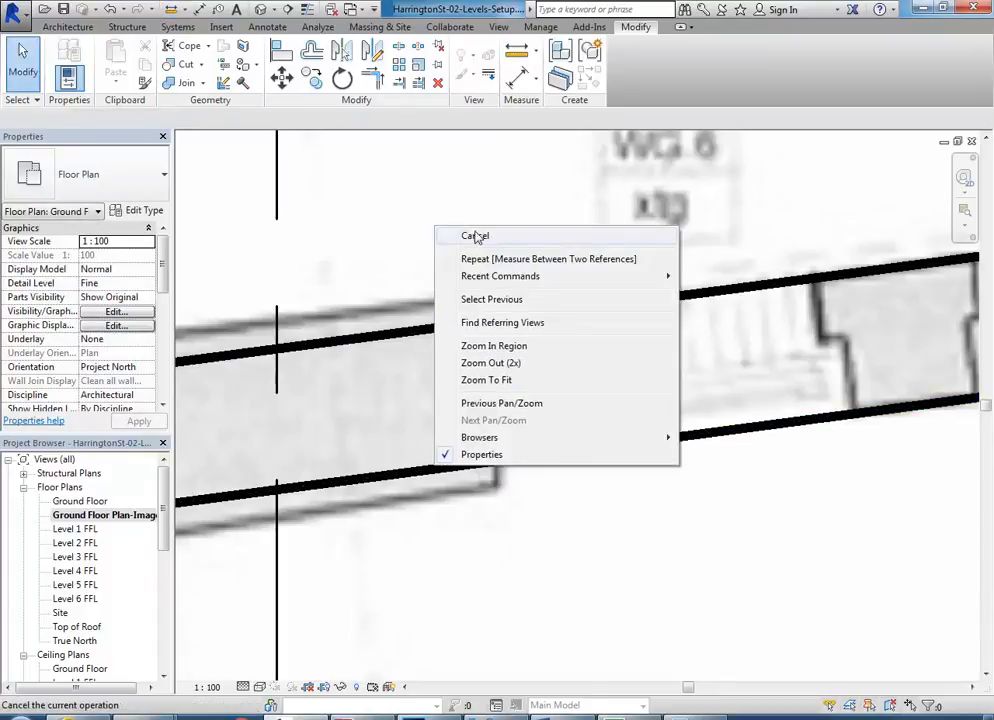
left_click(480, 244)
Set the Location Line to Wall Centerline for the split wall segment running from grid D to the pier at grid E
scroll(444, 231, "down", 3)
left_click(428, 304)
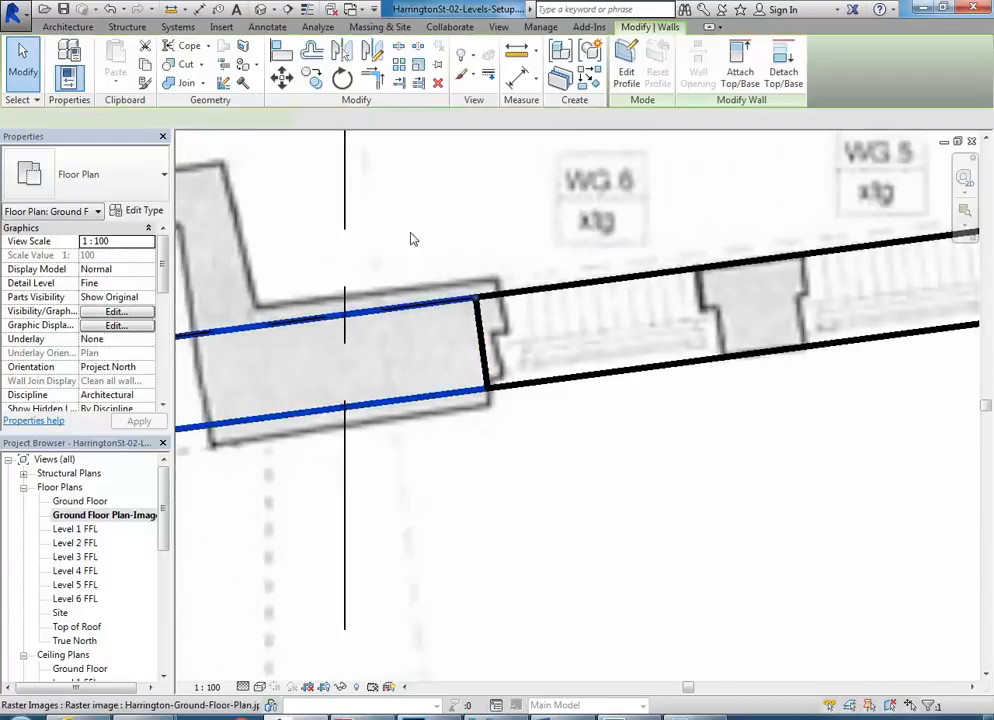
scroll(426, 284, "up", 2)
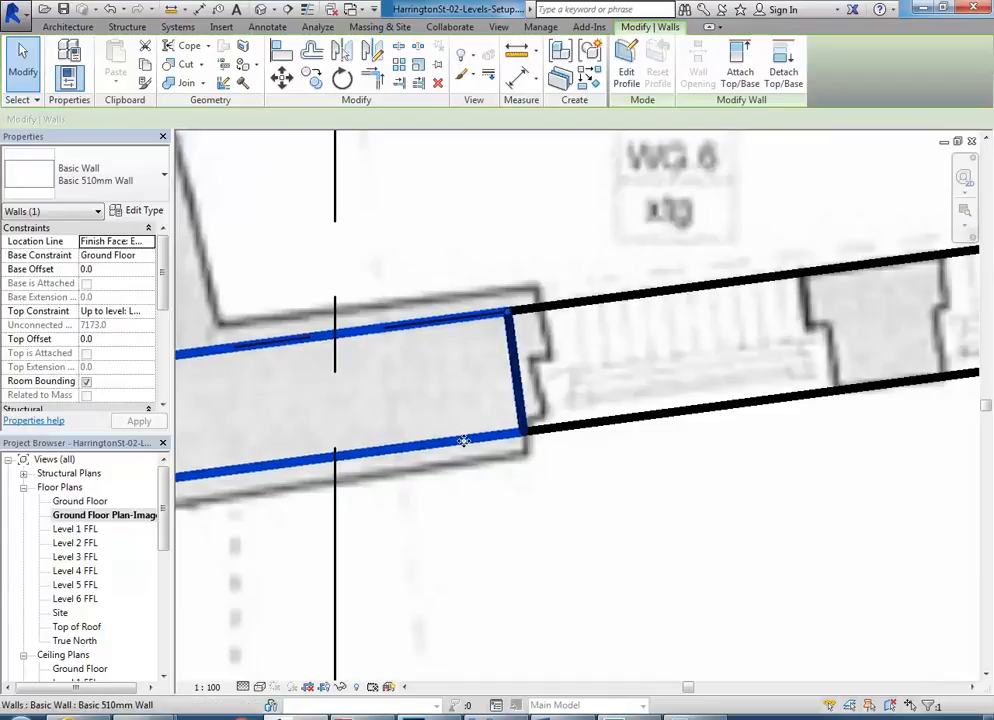
left_click(150, 242)
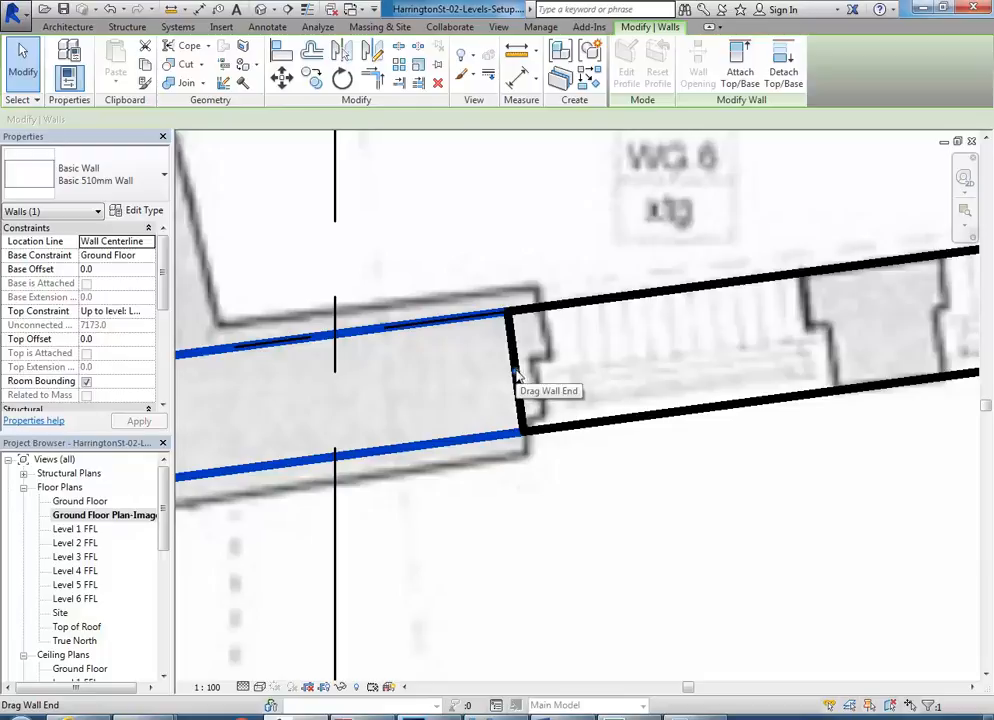
left_click(580, 308)
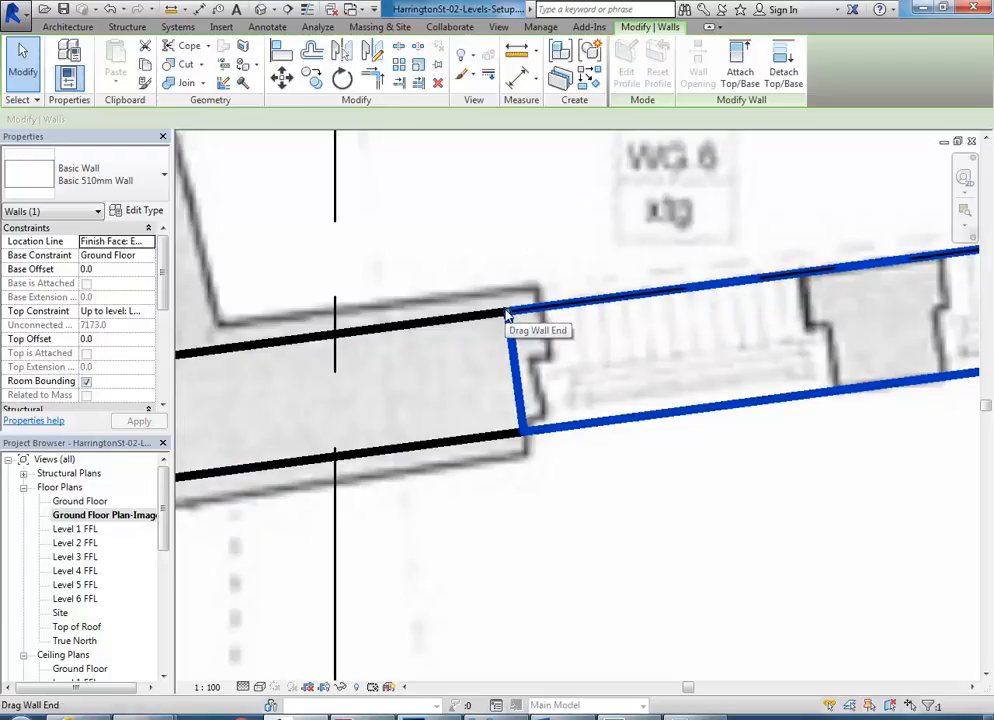
left_click(444, 328)
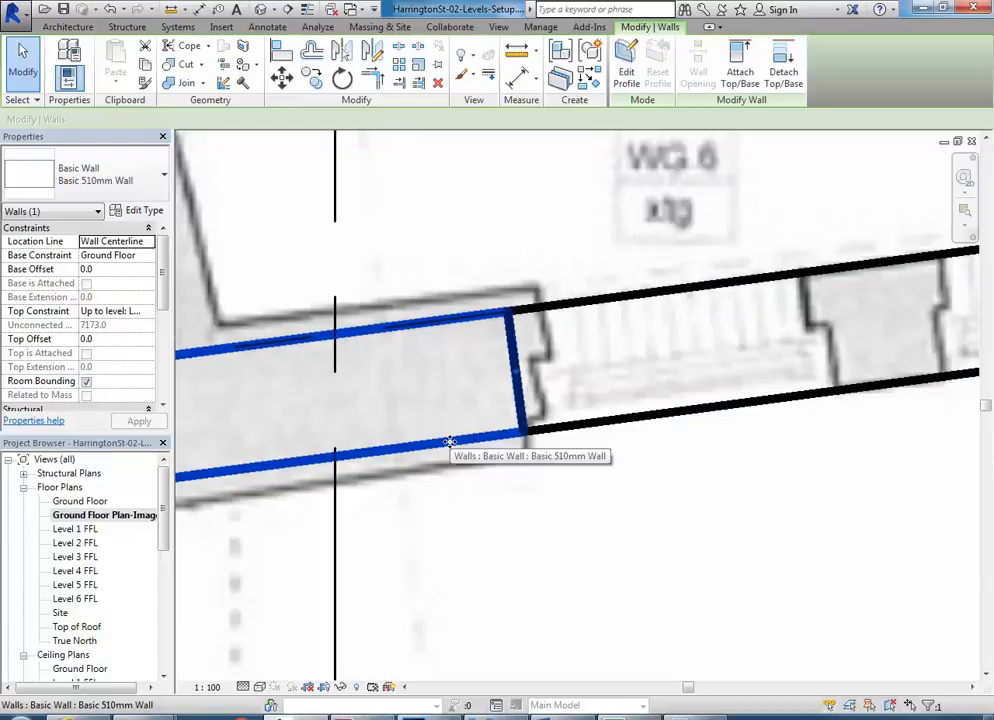
Duplicate the selected segment's wall type under the name Basic 710mm Wall
middle_click_drag(404, 244, 428, 260)
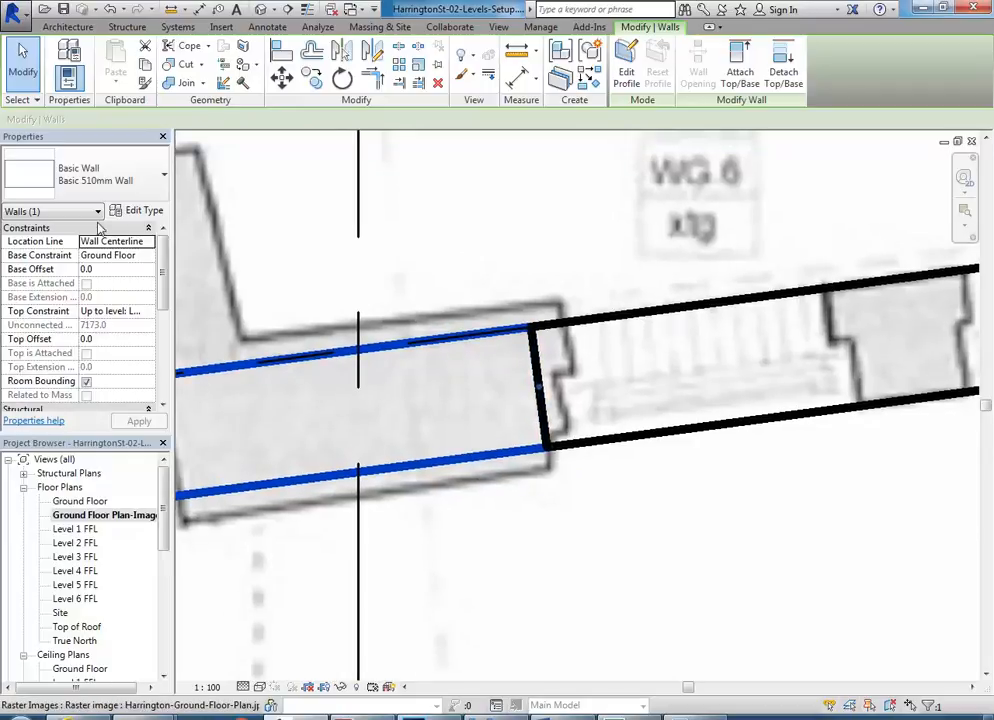
left_click(133, 208)
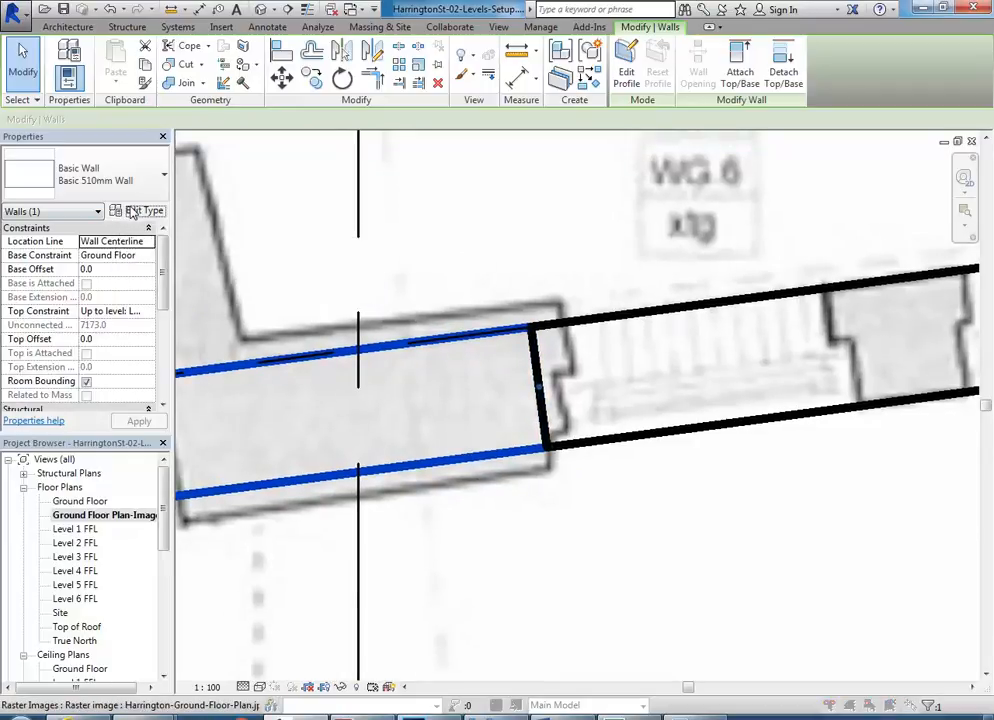
left_click(612, 189)
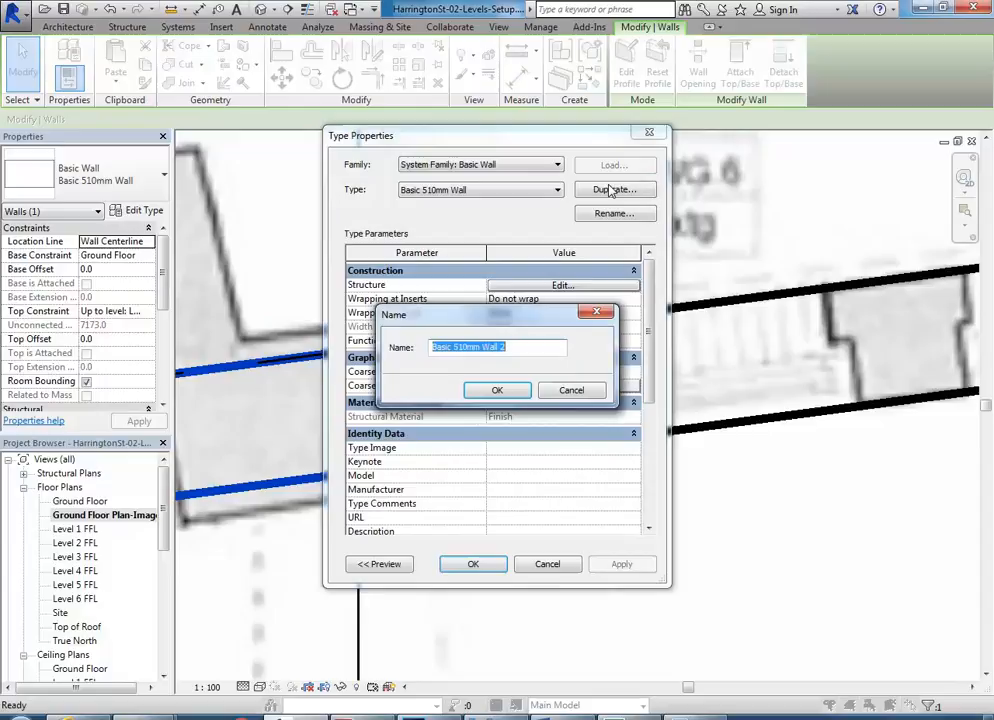
left_click(515, 348)
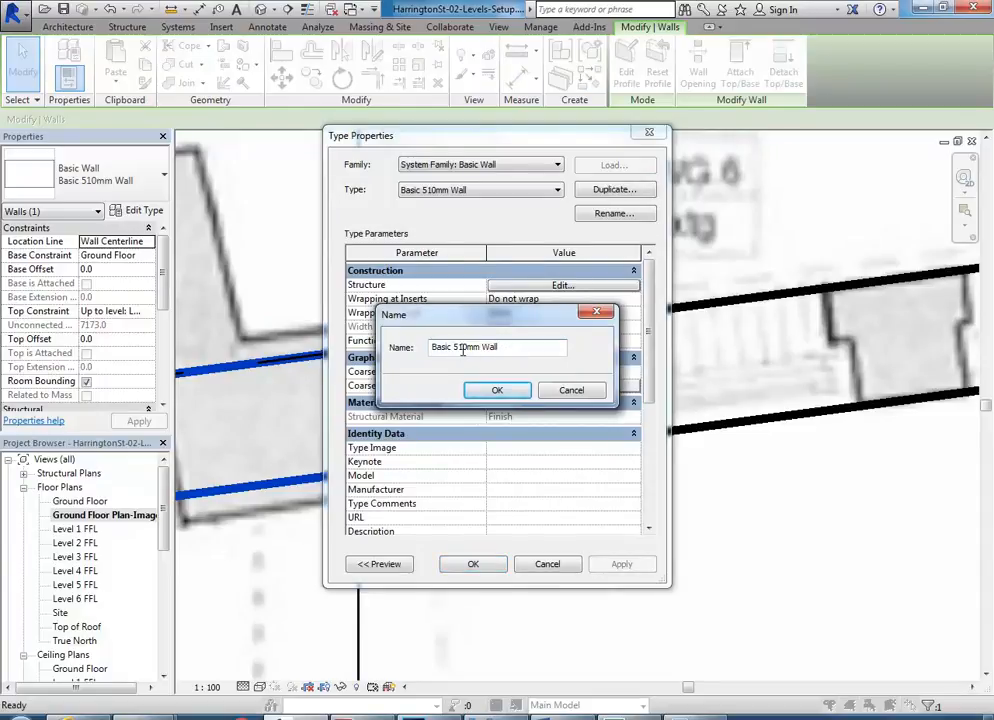
key("BackSpace")
type("7")
left_click(497, 390)
Set the structure layer thickness of the Basic 710mm Wall type to 710 mm and apply the type to the segment
left_click(561, 286)
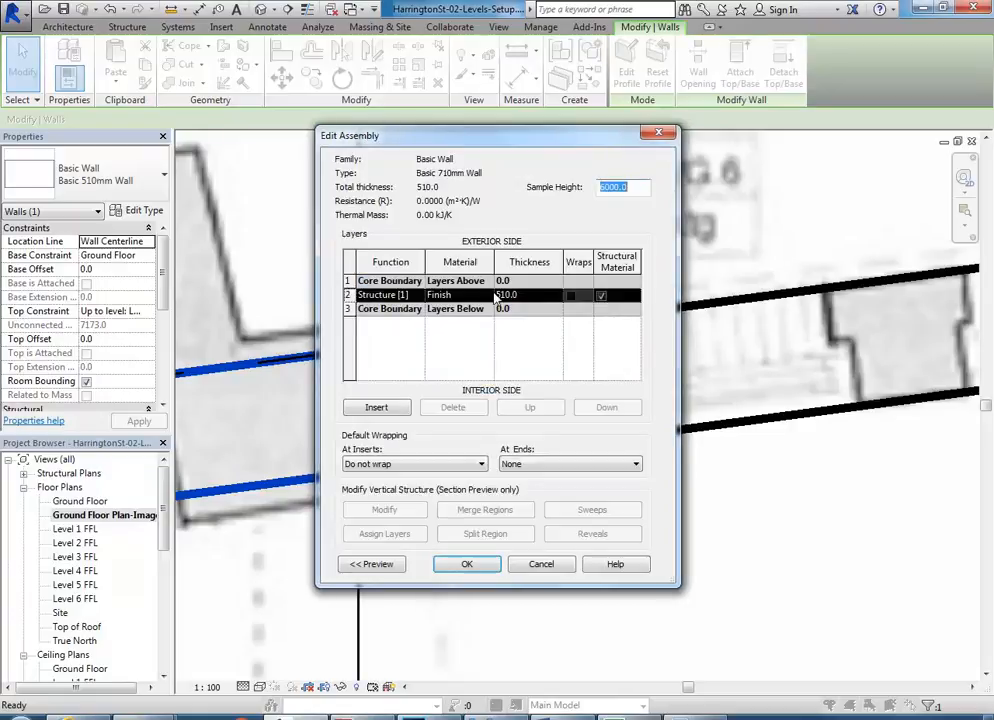
left_click(500, 295)
type("7")
left_click(470, 564)
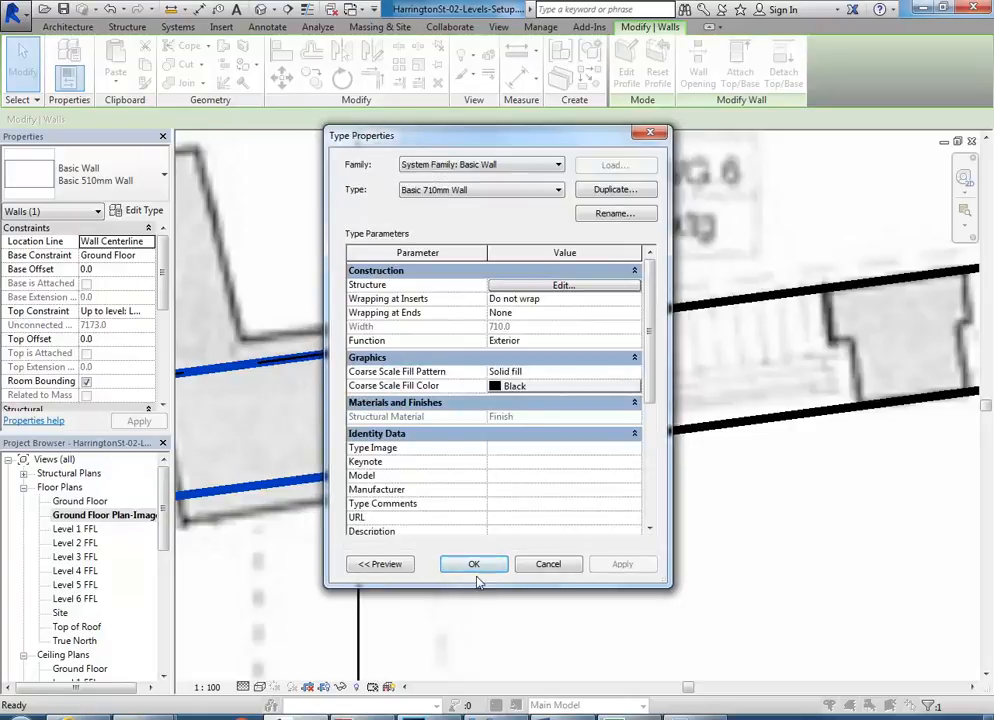
left_click(474, 565)
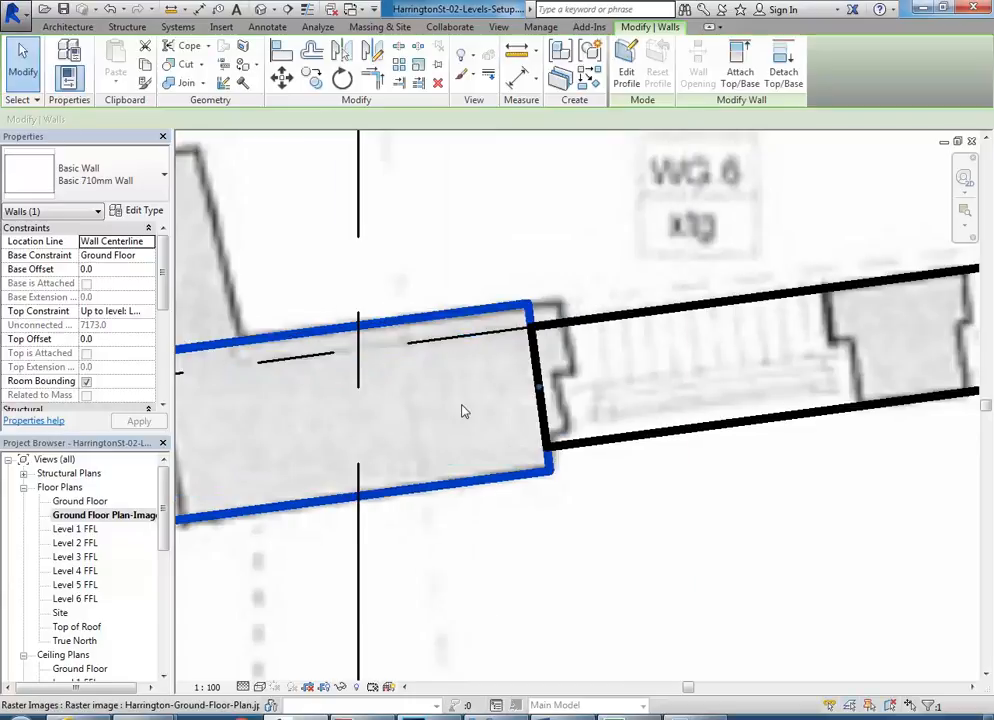
Check the 710 mm wall segment and its junction with the 510 mm wall against the pier outline beside window WG.6
scroll(463, 411, "down", 3)
scroll(534, 415, "up", 2)
scroll(534, 415, "up", 3)
scroll(485, 445, "down", 3)
scroll(465, 440, "up", 4)
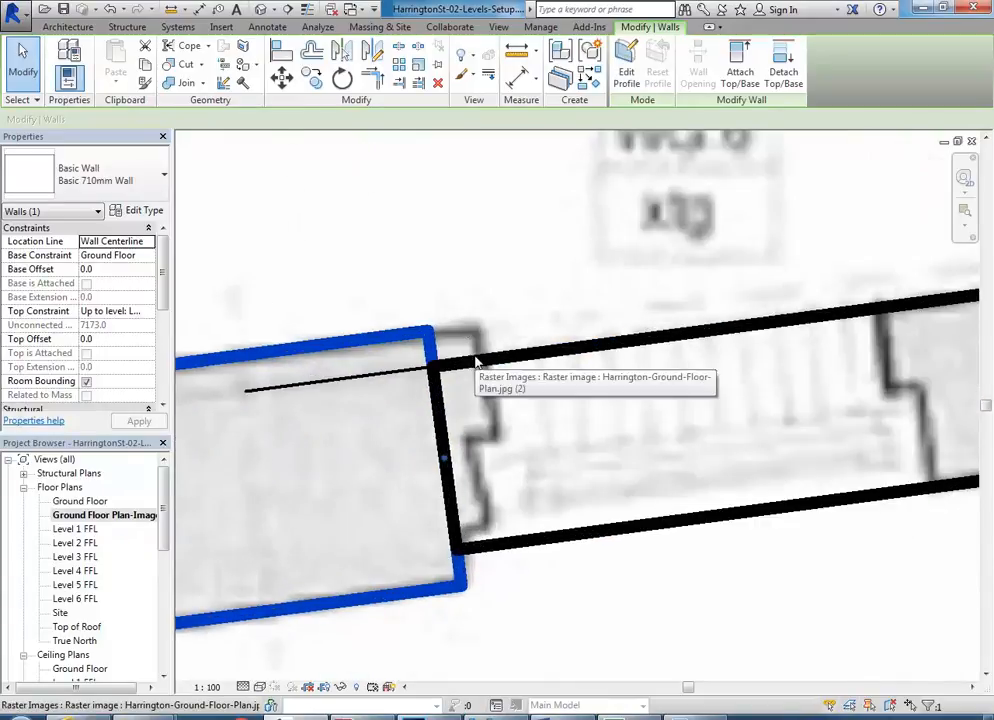
scroll(466, 467, "down", 4)
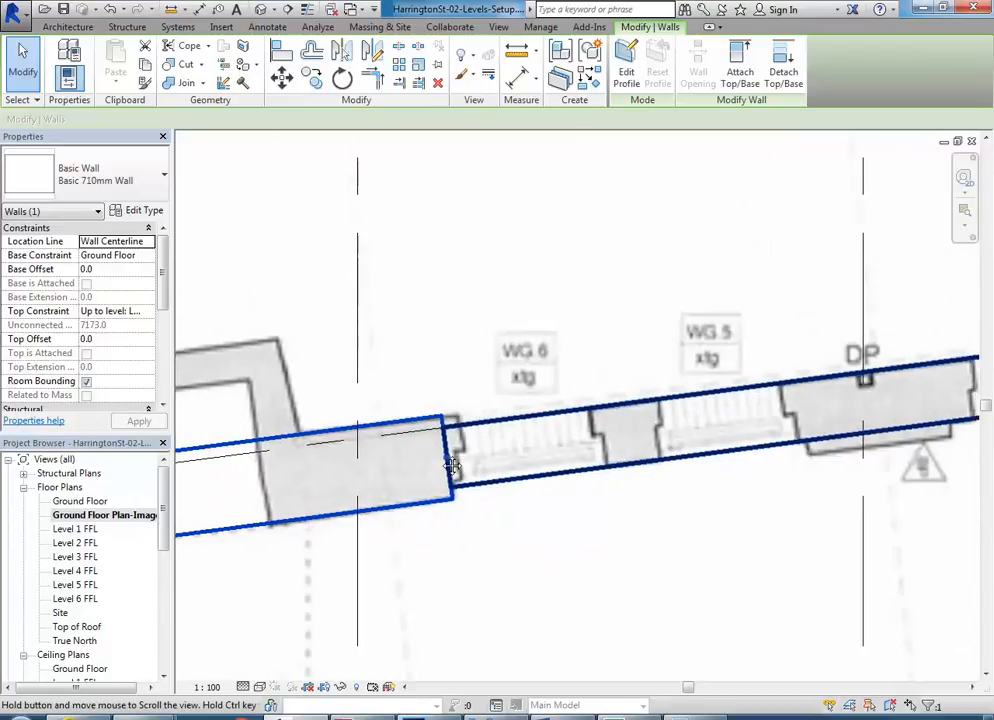
scroll(445, 410, "up", 3)
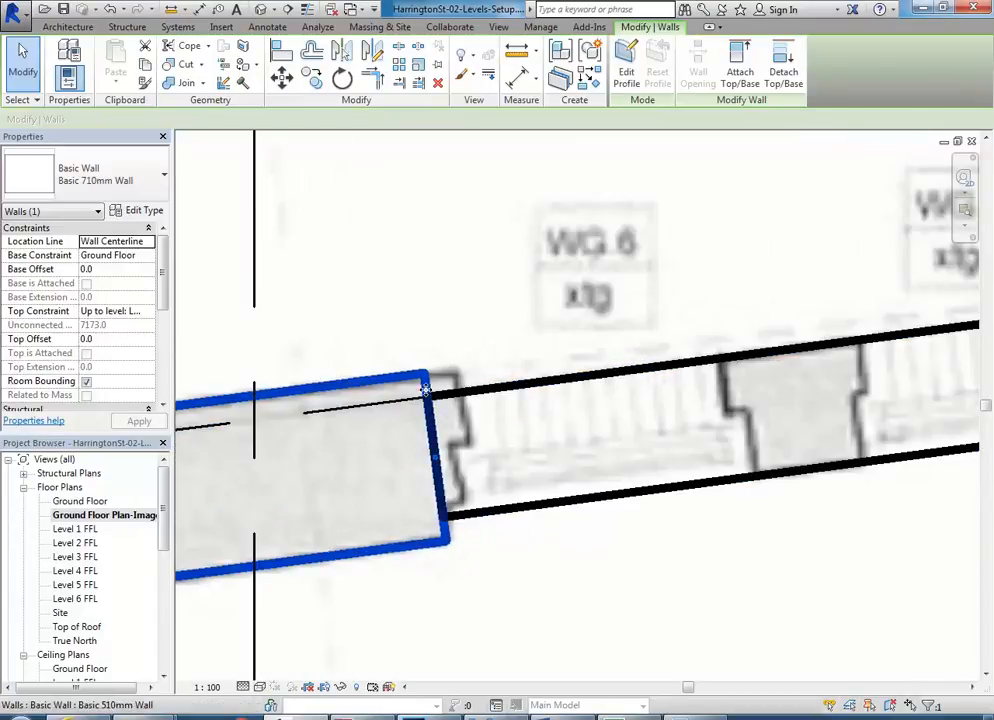
Measure the wall thickness of the projecting bay between grids D and E on the plan image
middle_click_drag(395, 373, 692, 358)
middle_click_drag(511, 391, 635, 408)
scroll(622, 413, "down", 3)
scroll(566, 377, "up", 2)
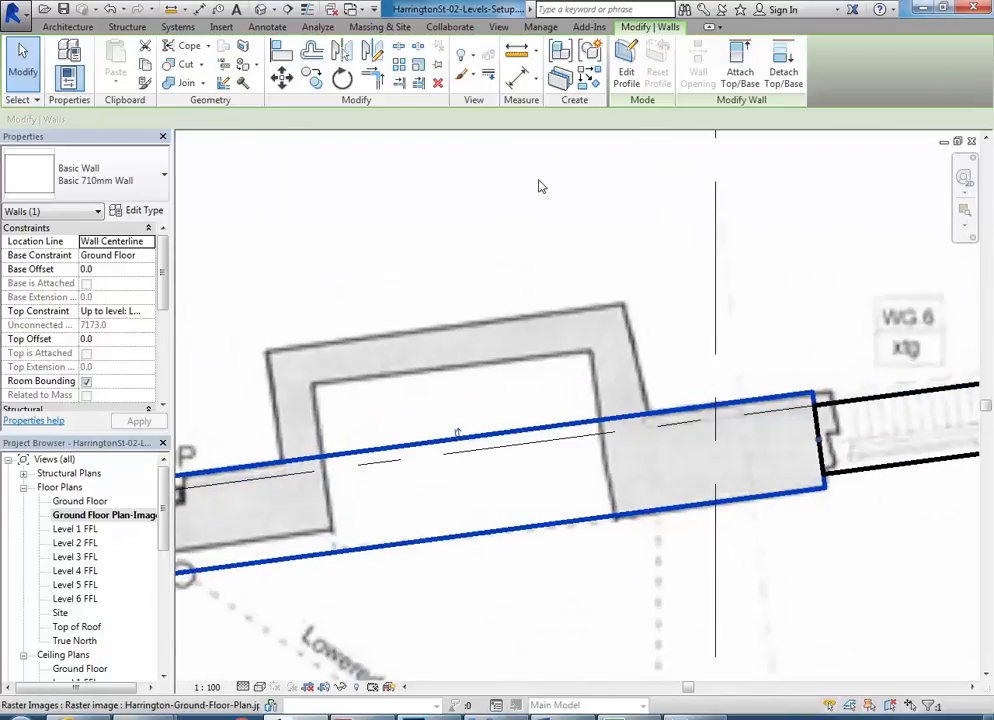
left_click(527, 52)
left_click(591, 352)
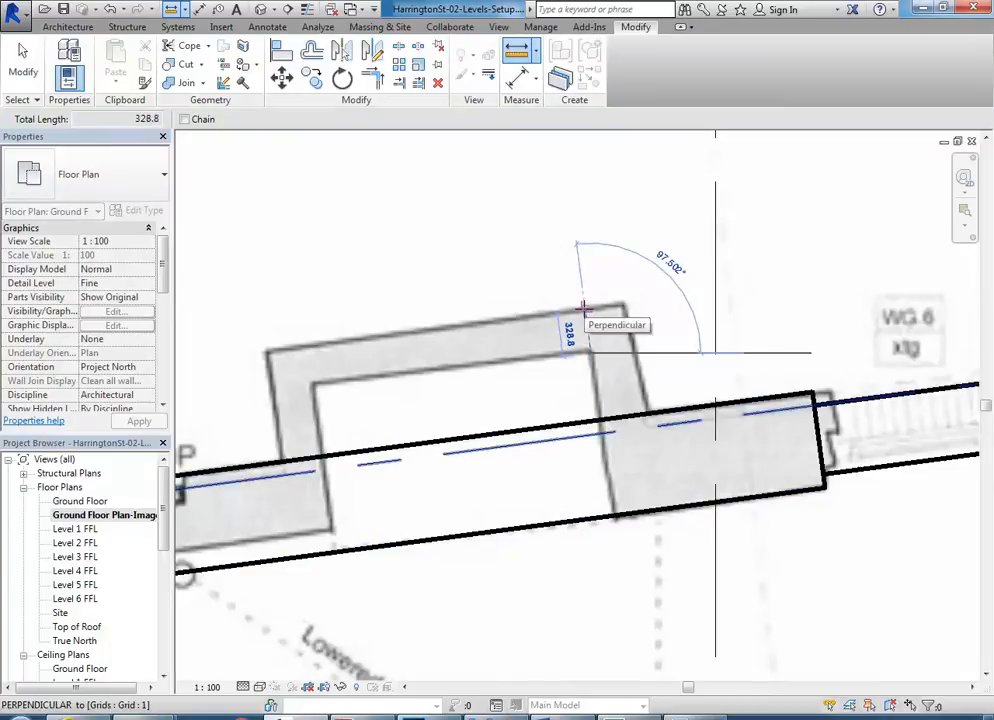
left_click(584, 308)
scroll(572, 324, "up", 4)
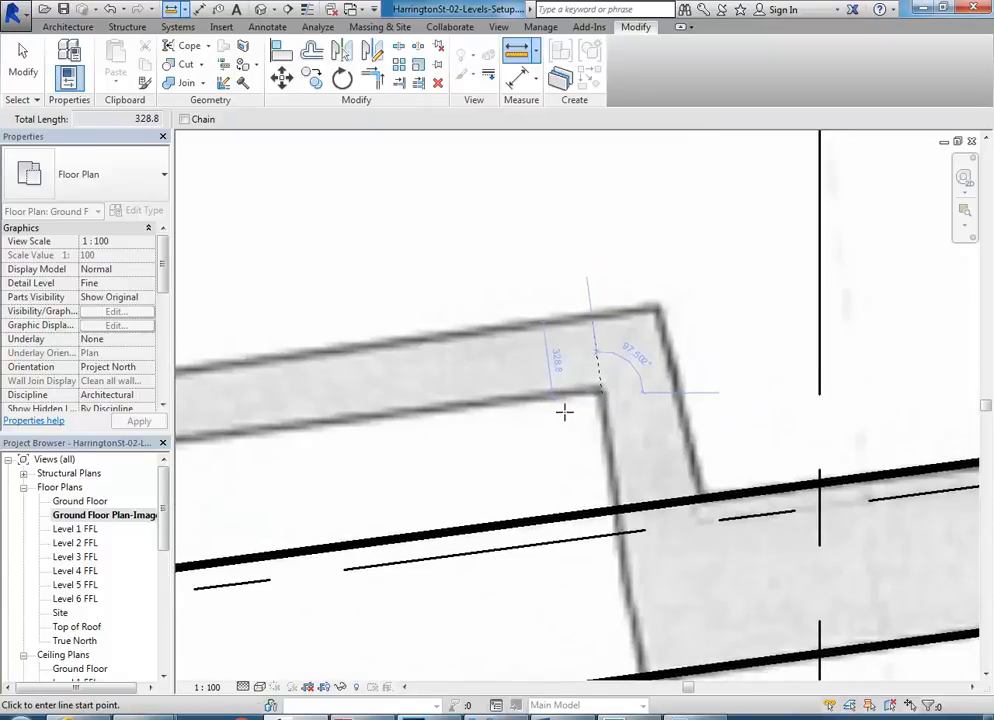
scroll(564, 412, "down", 2)
key("Escape")
key("Escape")
Examine the projecting bay between grids D and E in relation to the external walls of the whole ground floor plan
scroll(565, 415, "down", 4)
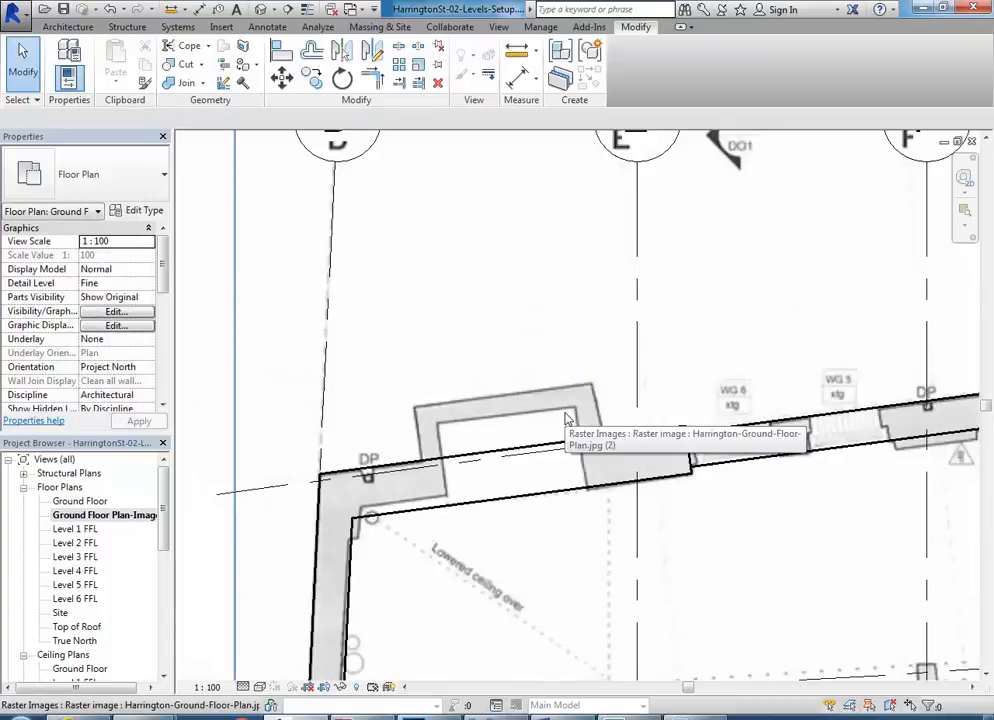
scroll(566, 418, "down", 2)
middle_click_drag(566, 418, 489, 381)
scroll(489, 381, "up", 3)
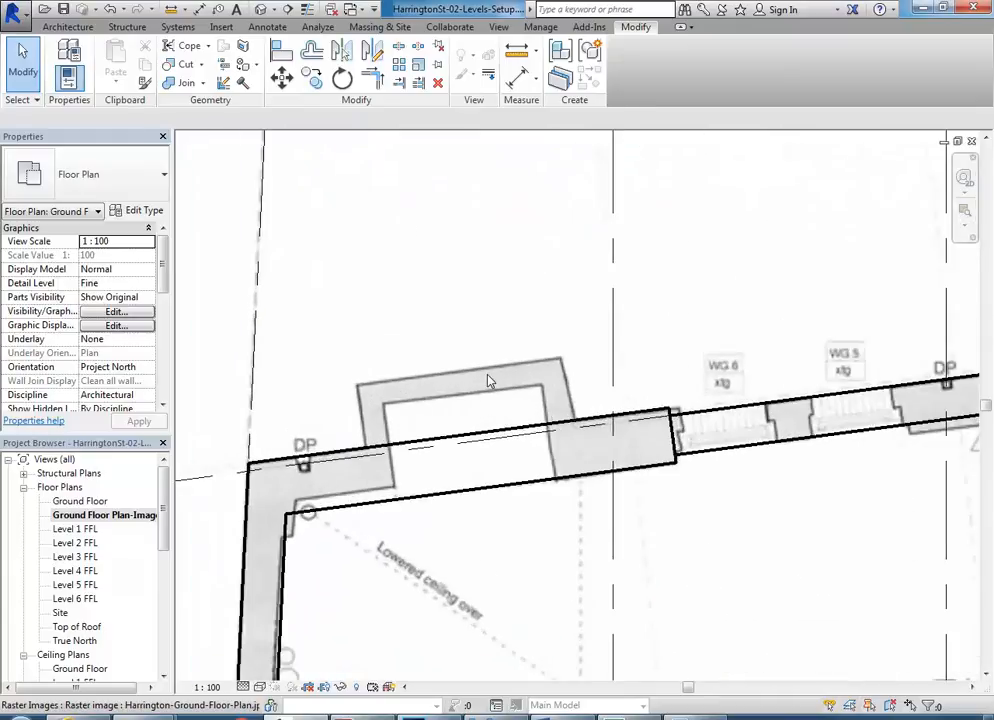
scroll(489, 381, "up", 1)
scroll(489, 381, "down", 5)
scroll(489, 381, "down", 2)
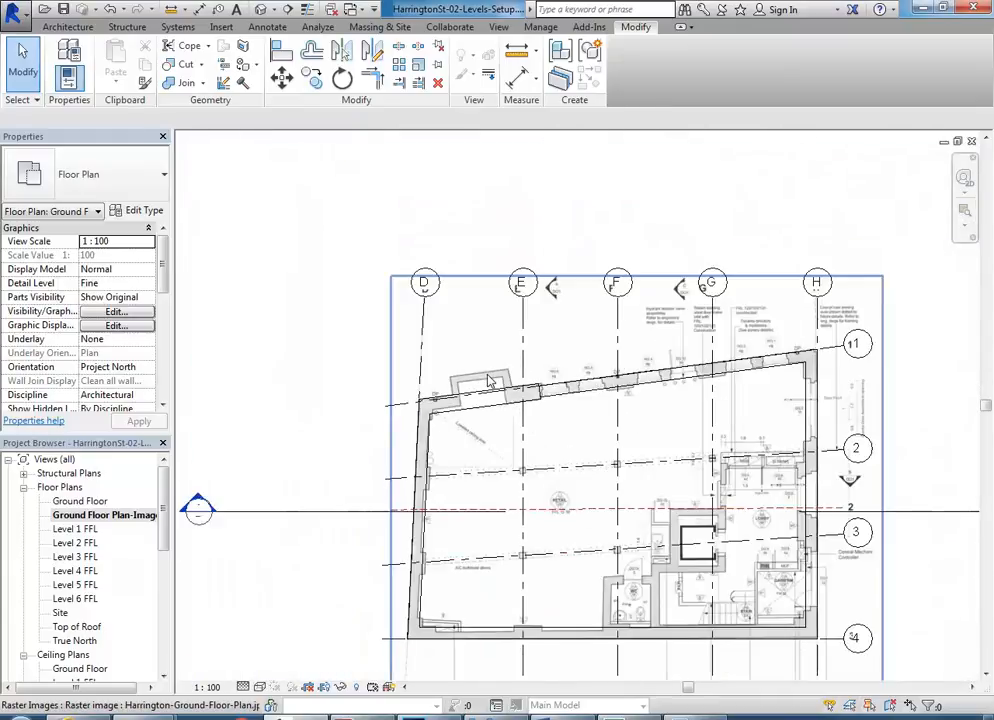
scroll(489, 381, "up", 1)
scroll(489, 381, "down", 1)
scroll(489, 381, "up", 5)
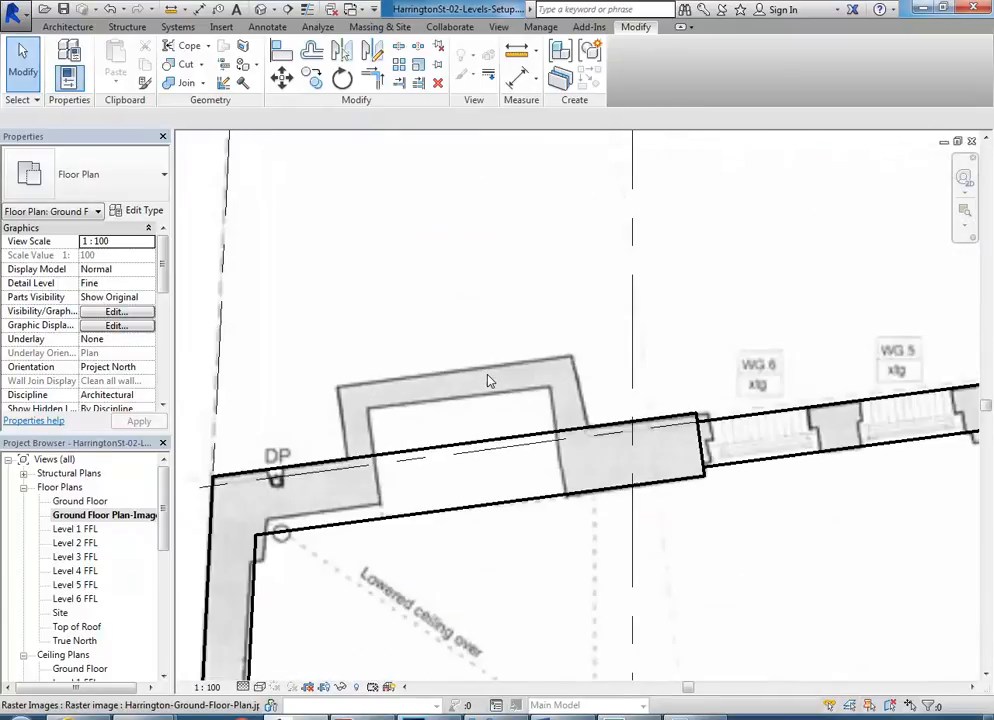
Examine the projecting bay's outline on the plan image against the 710 mm wall running across its opening
scroll(489, 381, "up", 3)
mouse_move(489, 381)
middle_mouse_down()
mouse_move(495, 371)
mouse_move(501, 379)
mouse_move(491, 374)
middle_mouse_up()
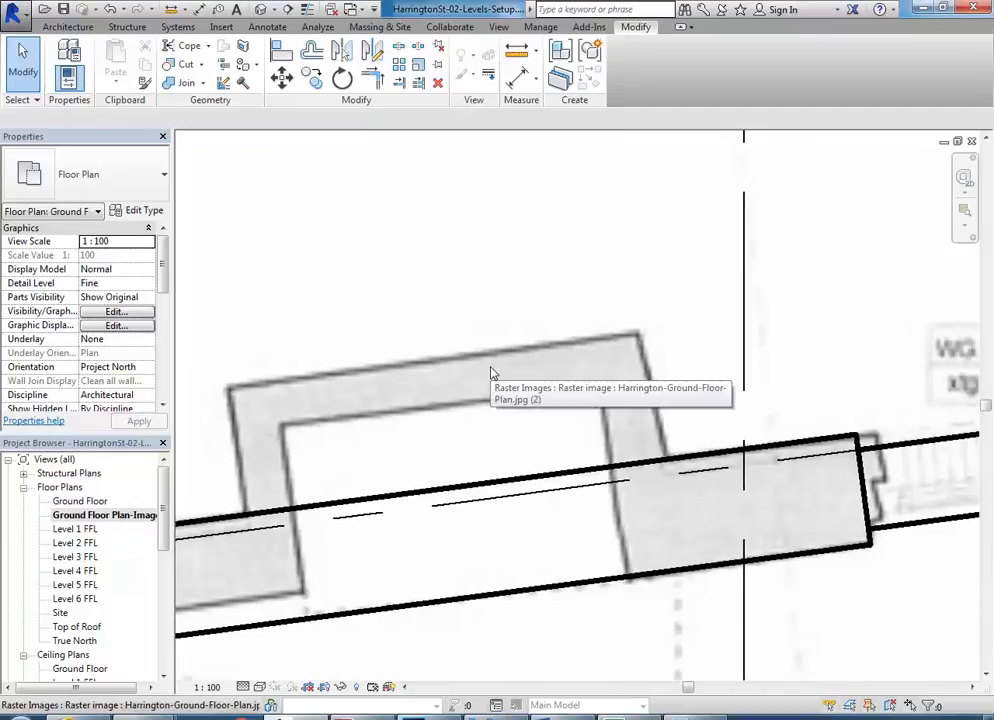
left_click(560, 481)
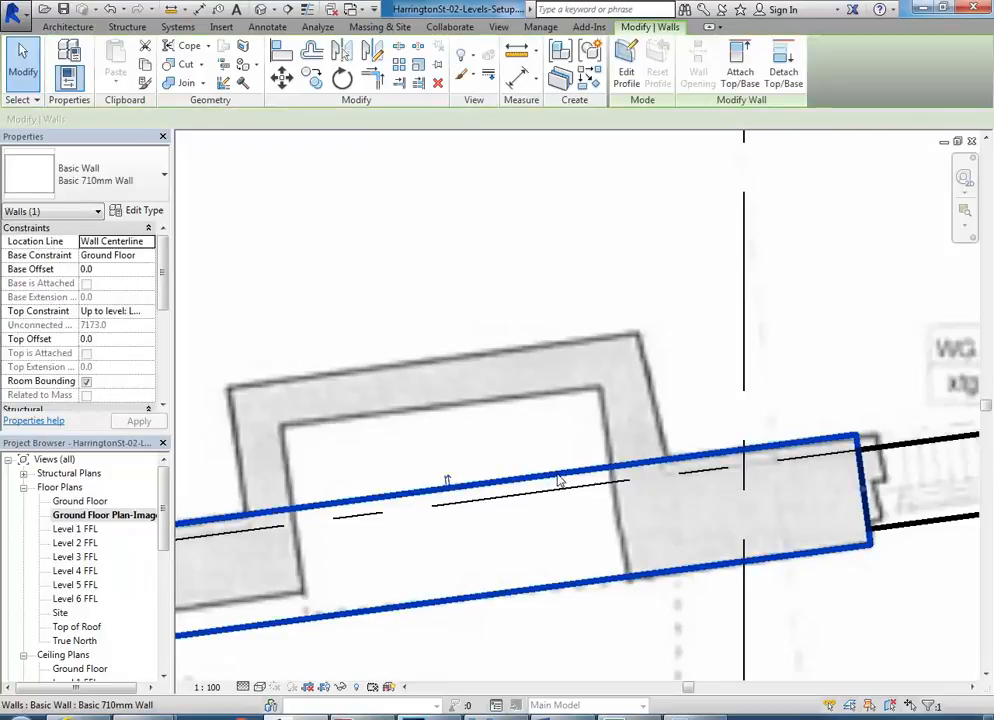
scroll(560, 481, "down", 2)
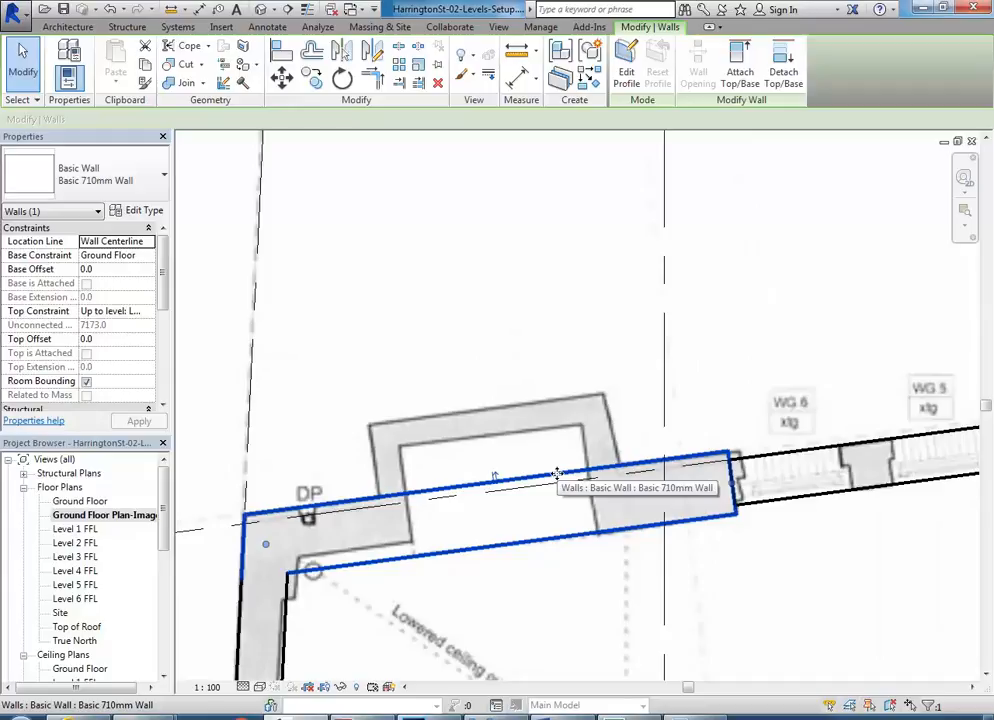
key("Escape")
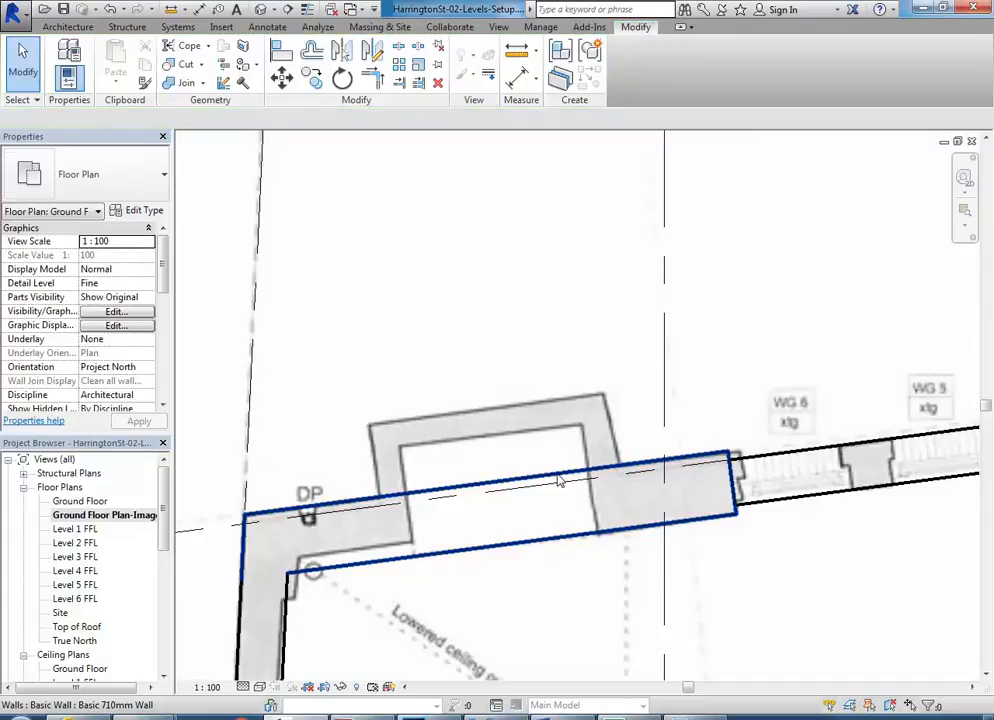
scroll(535, 465, "down", 3)
scroll(527, 460, "up", 3)
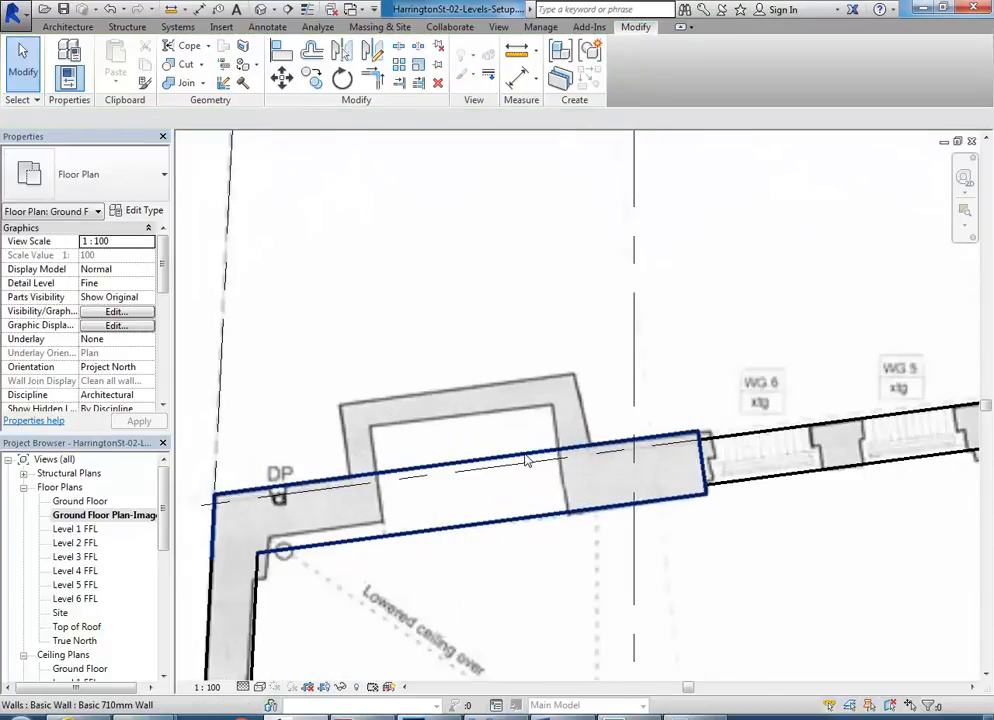
middle_click_drag(399, 506, 425, 508)
scroll(425, 508, "up", 1)
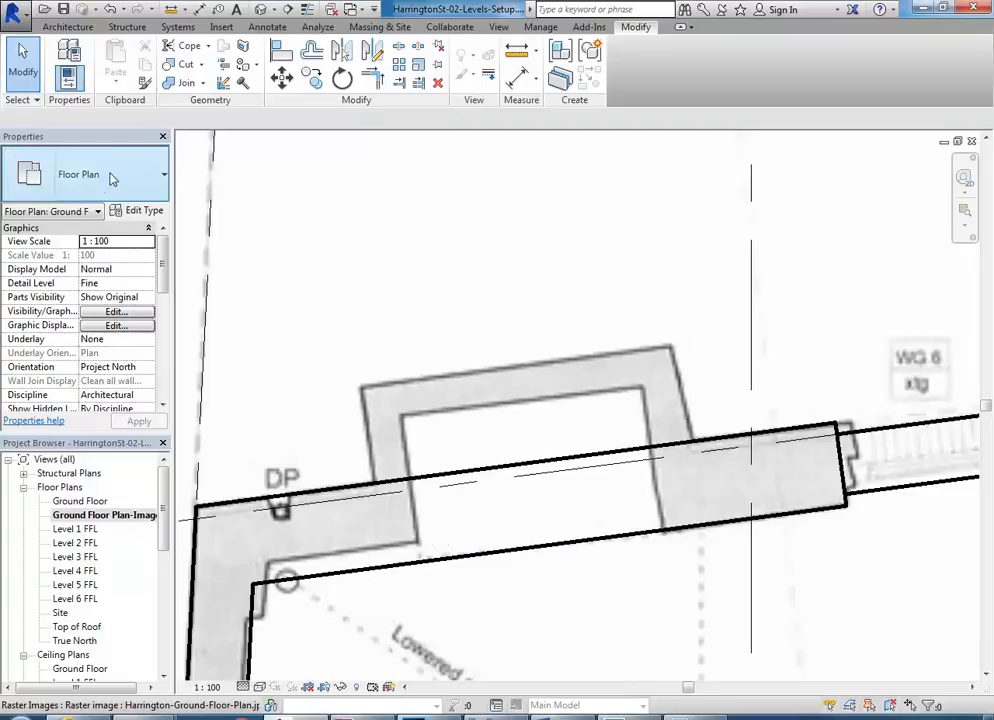
left_click(50, 27)
left_click(64, 62)
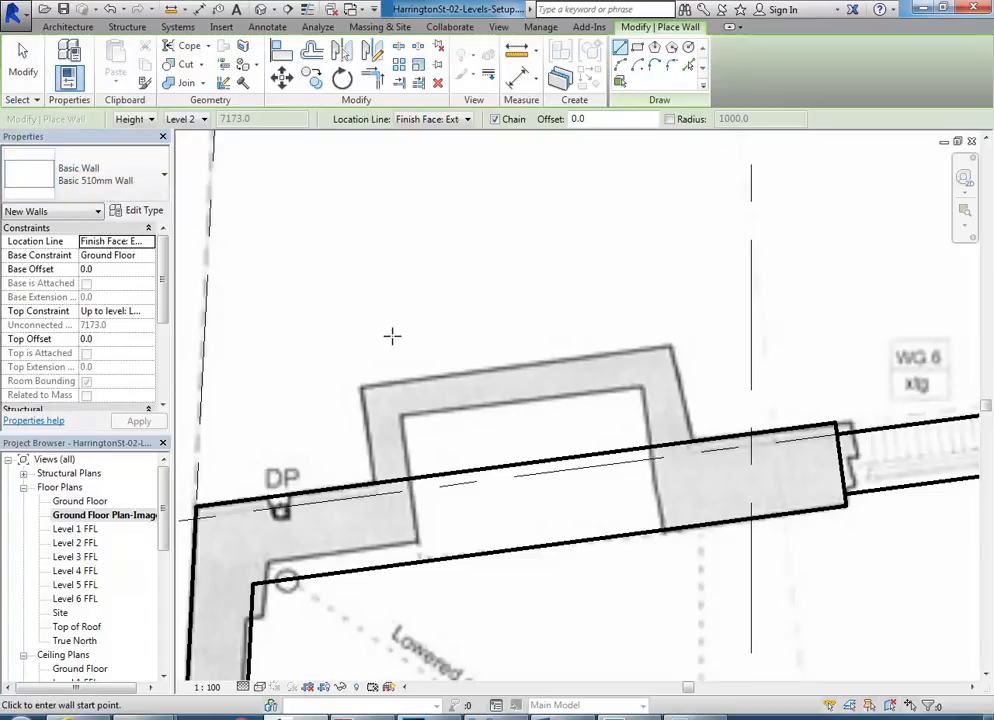
key("Escape")
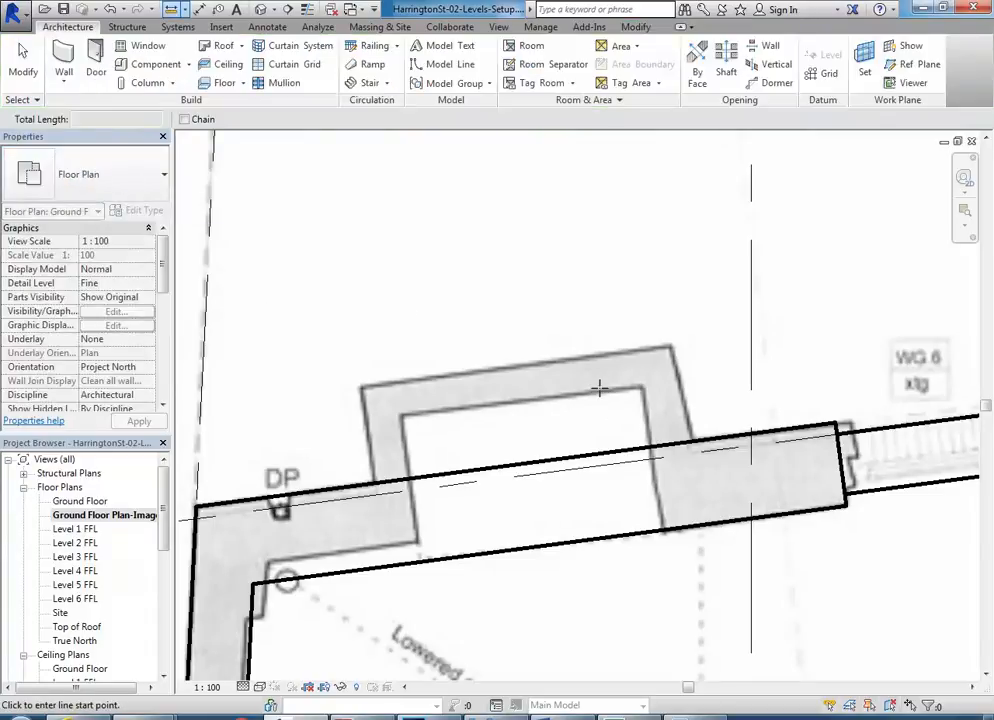
Measure the thickness of the projecting bay's outer wall perpendicular to its faces on the plan image
left_click(597, 393)
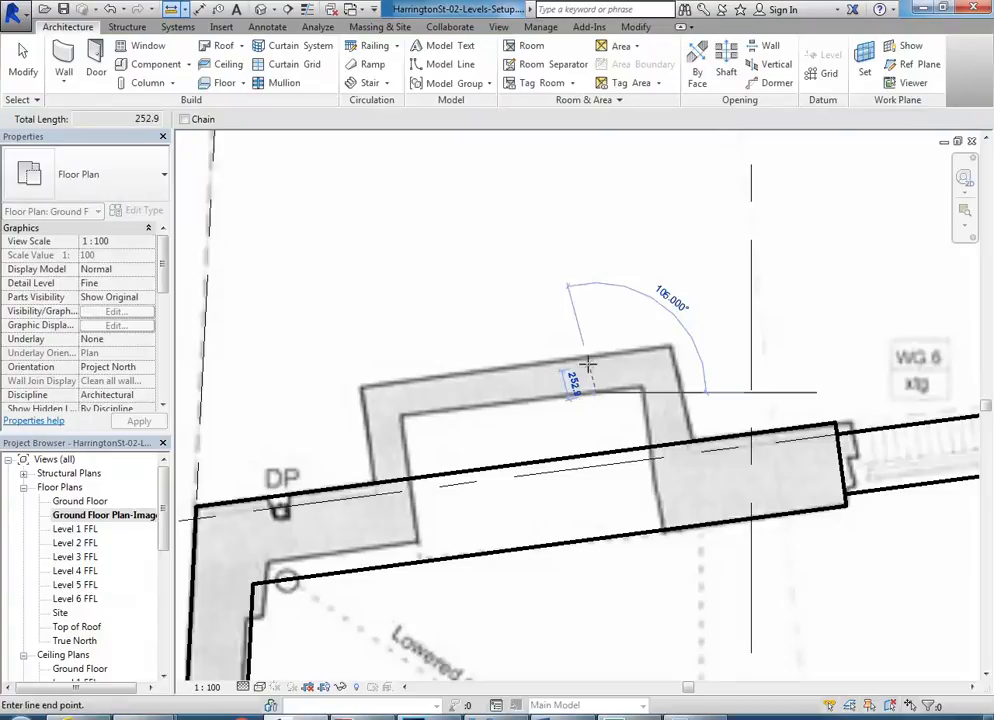
scroll(592, 355, "up", 2)
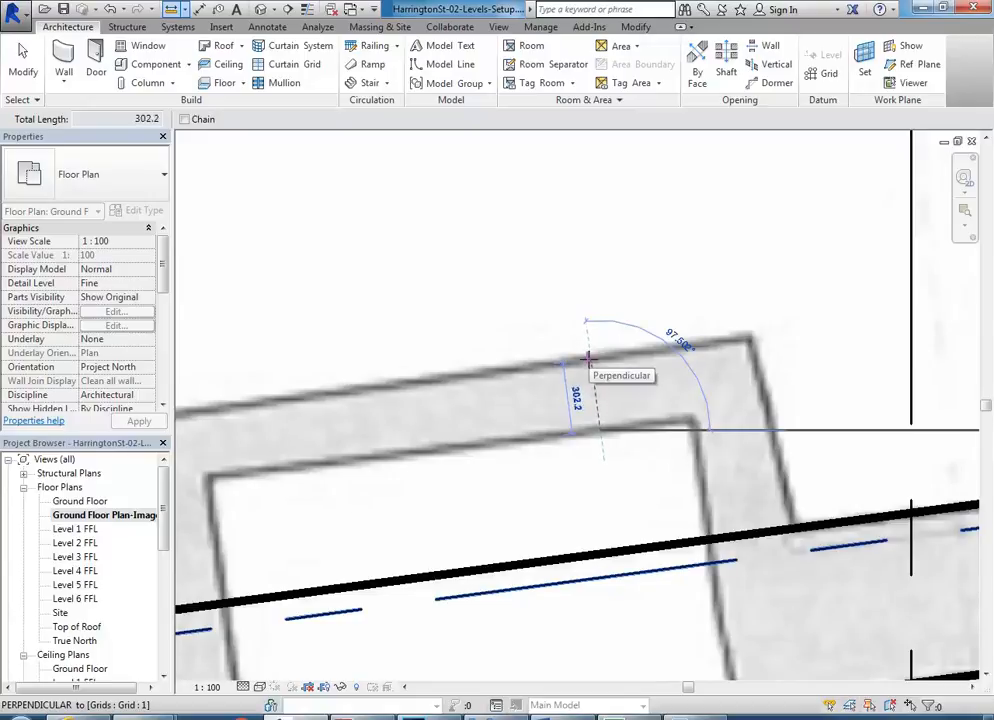
left_click(588, 359)
scroll(588, 360, "down", 3)
key("Escape")
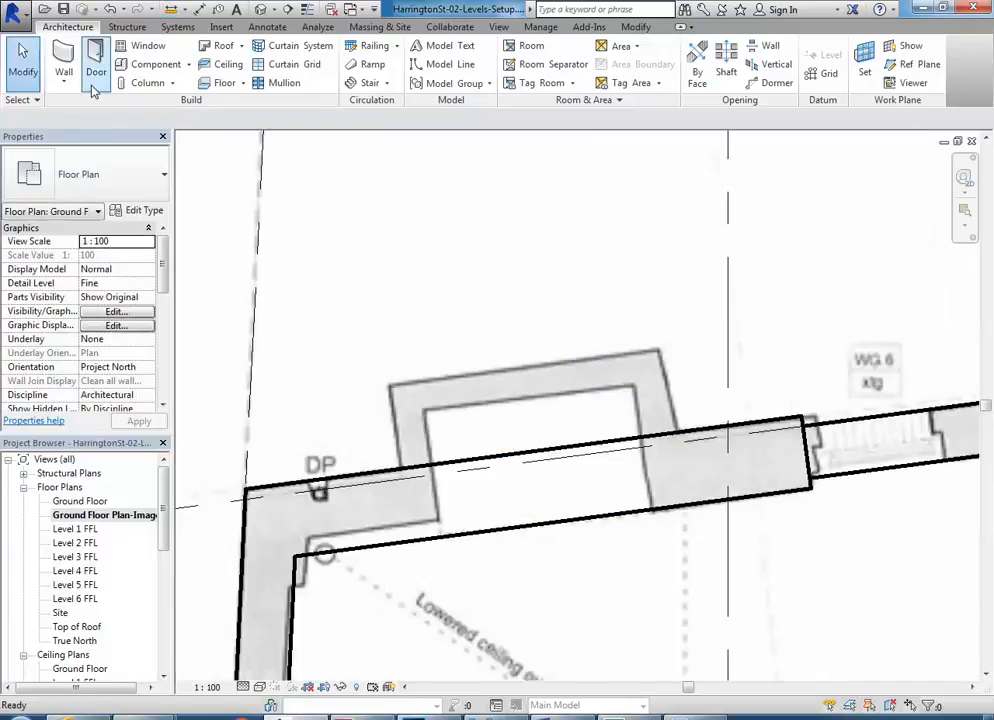
Set up new wall placement with the Generic 300mm Wall type and the location line at Finish Face: Interior
left_click(63, 60)
left_click(95, 173)
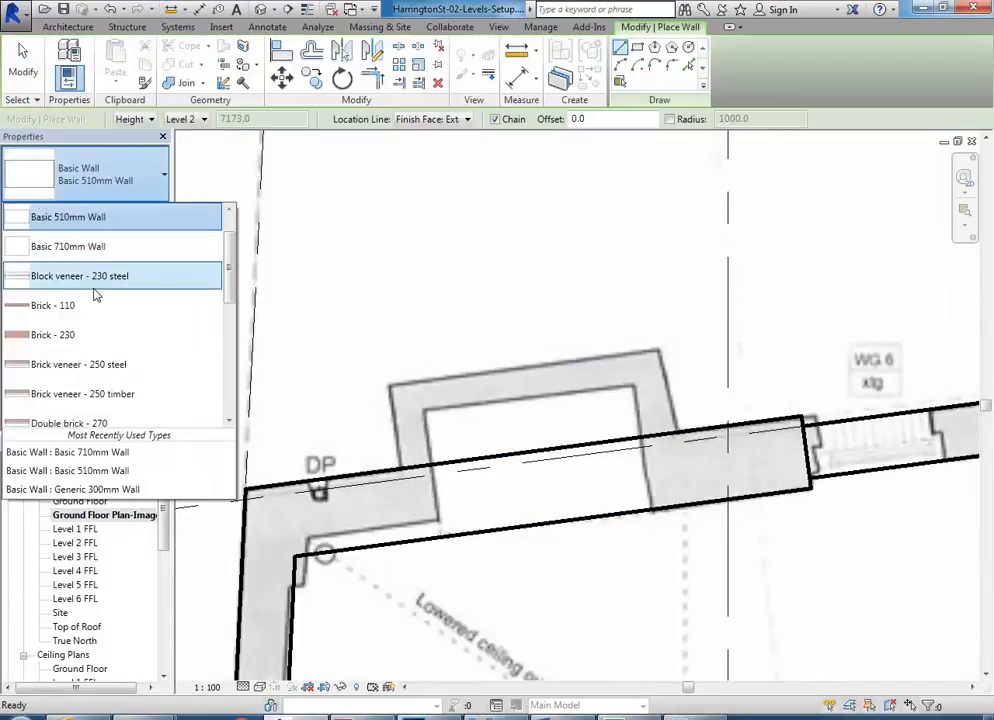
scroll(80, 358, "down", 2)
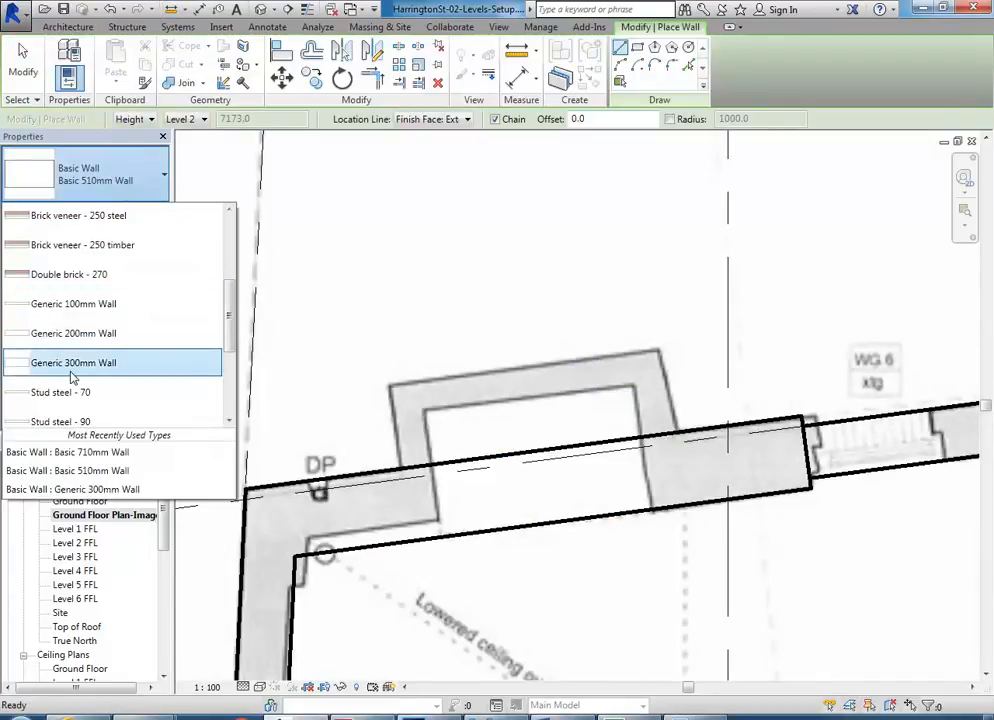
left_click(73, 359)
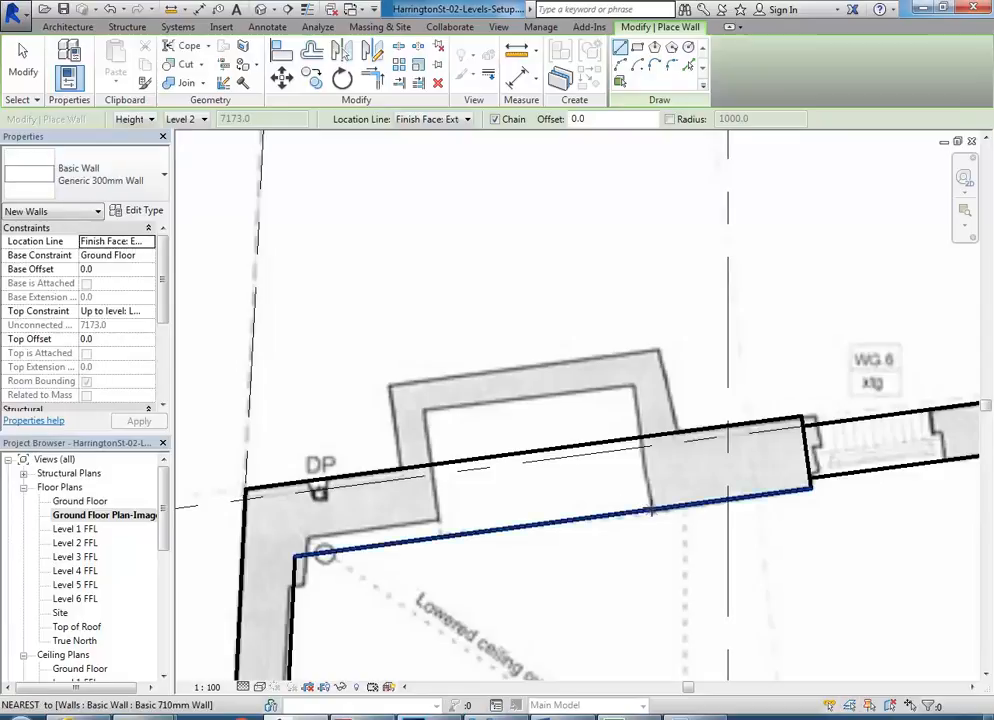
left_click(440, 119)
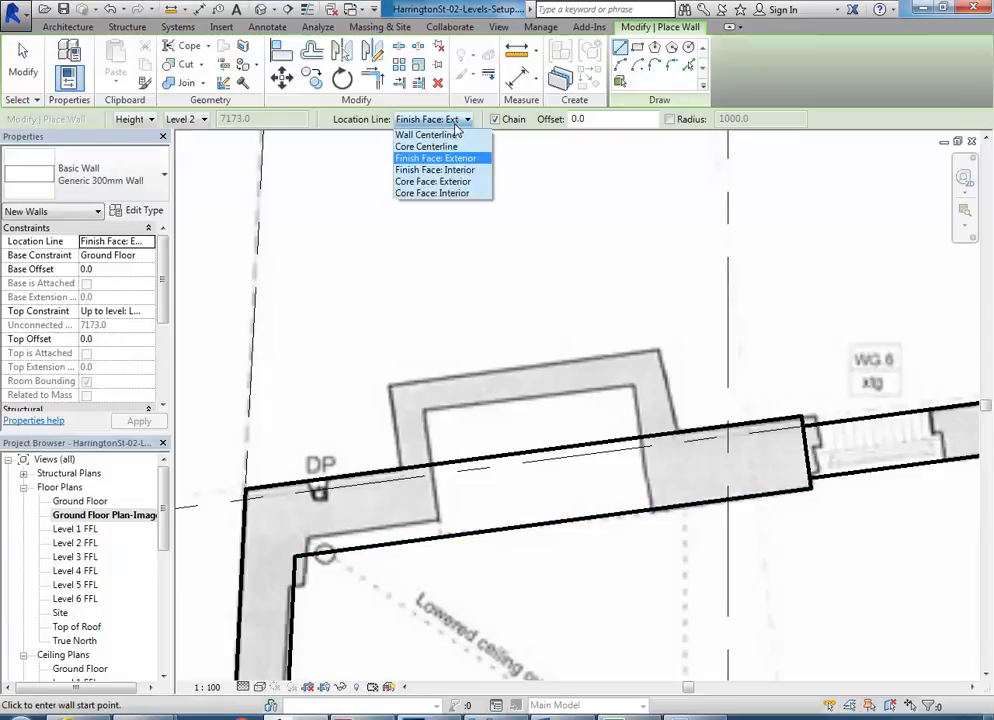
left_click(435, 174)
scroll(459, 497, "up", 1)
scroll(438, 512, "up", 3)
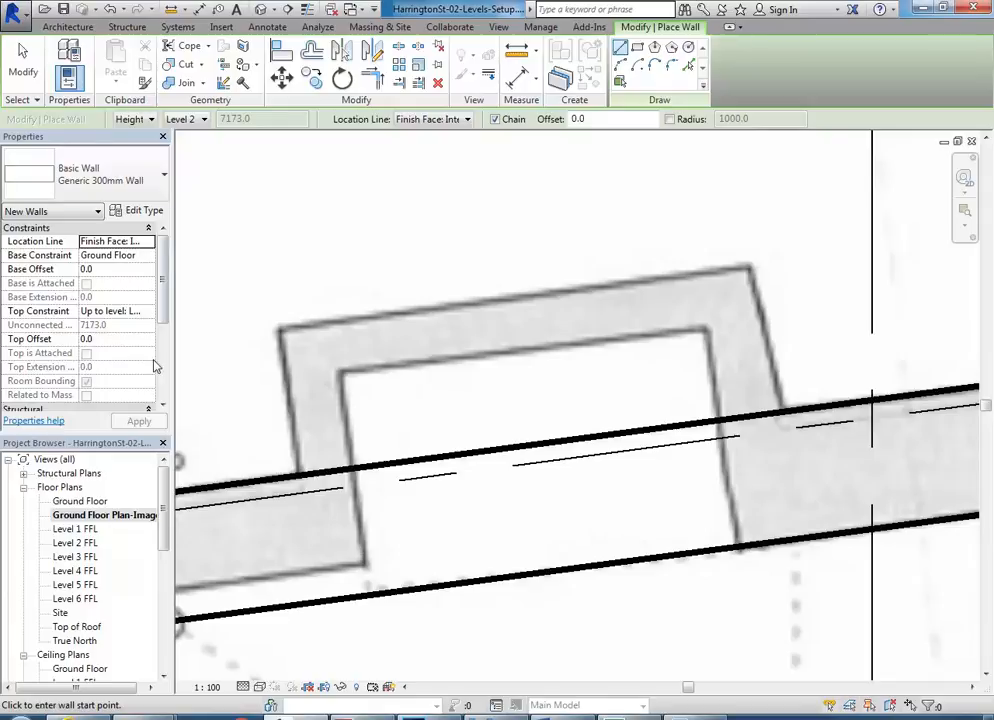
Draw three chained 300 mm walls along the bay's inner outline, with the outer wall about 2040 mm long, ending at the 710 mm wall
left_click(365, 565)
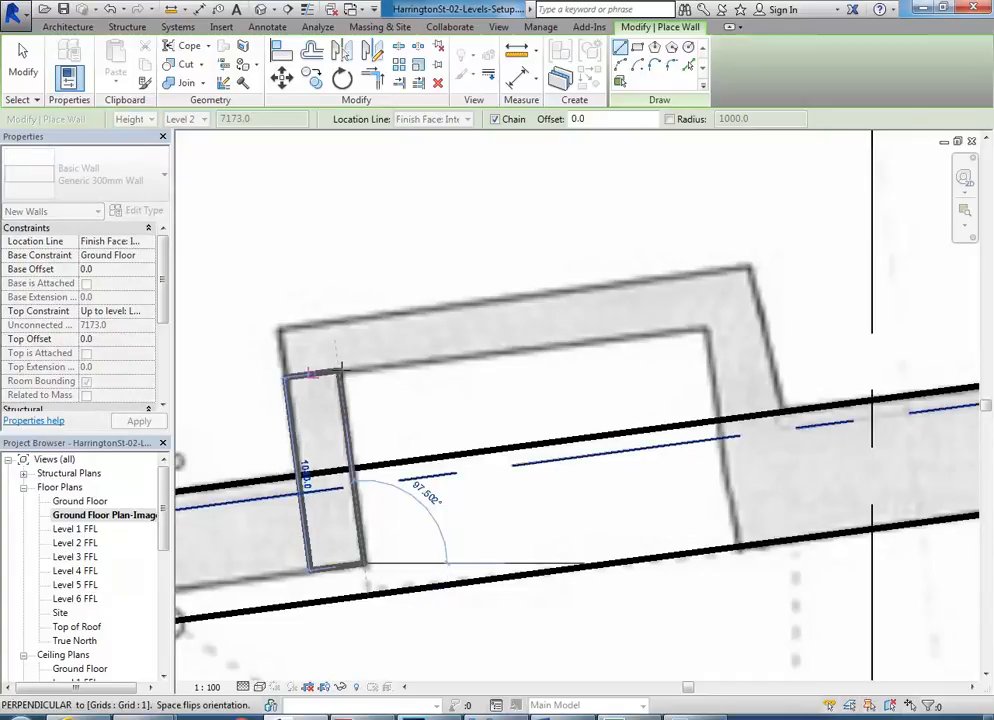
left_click(339, 369)
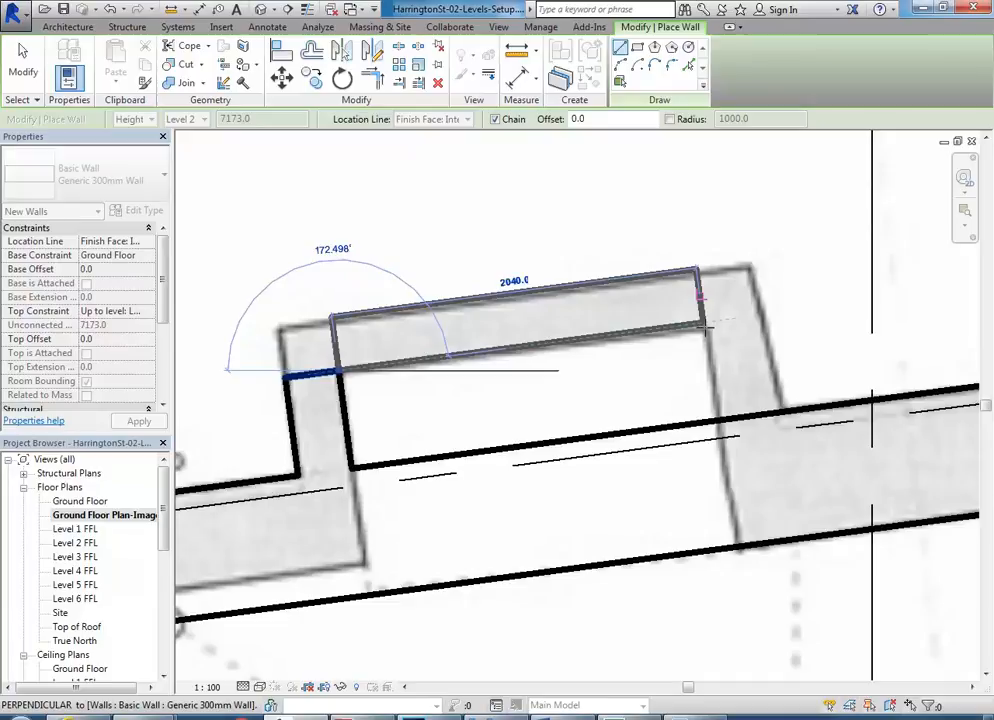
left_click(705, 325)
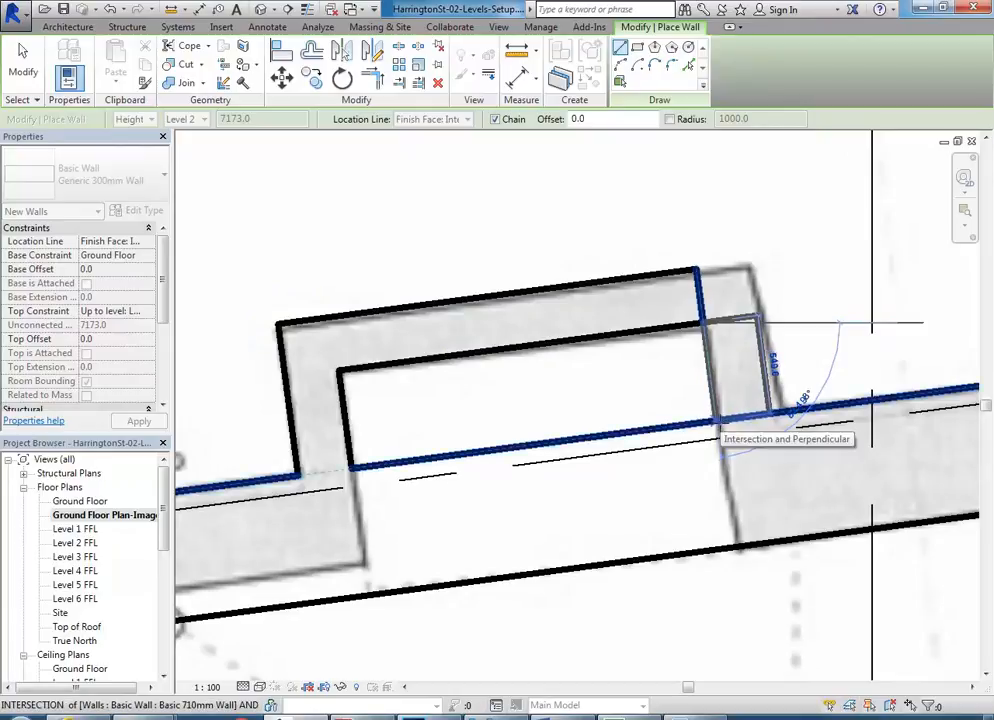
left_click(718, 421)
key("Escape")
key("Escape")
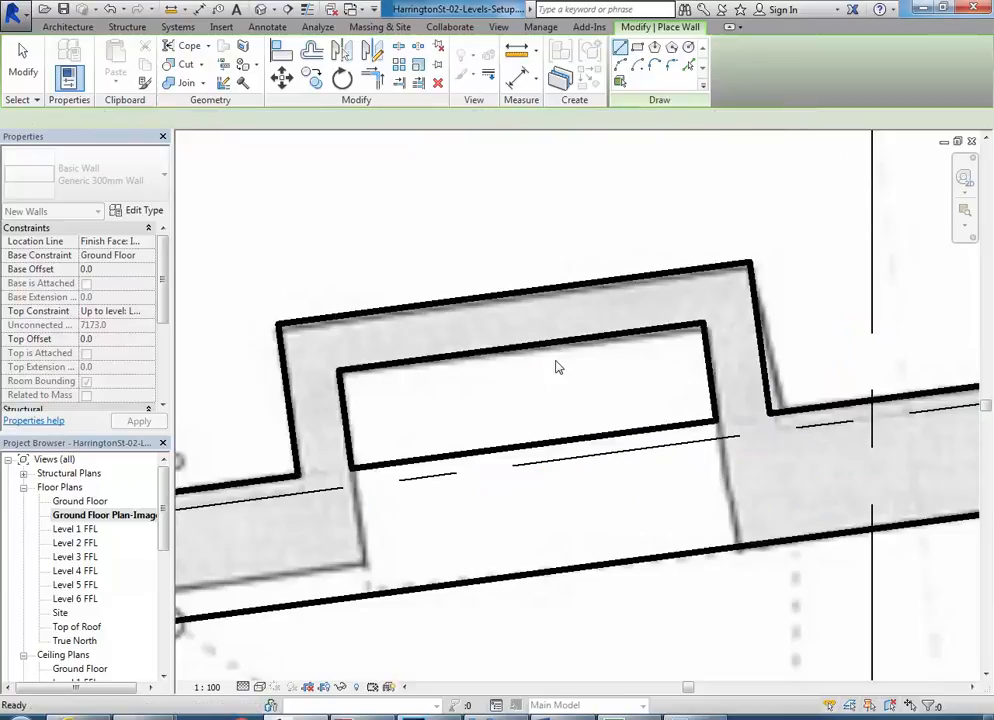
scroll(558, 368, "down", 3)
scroll(555, 366, "up", 2)
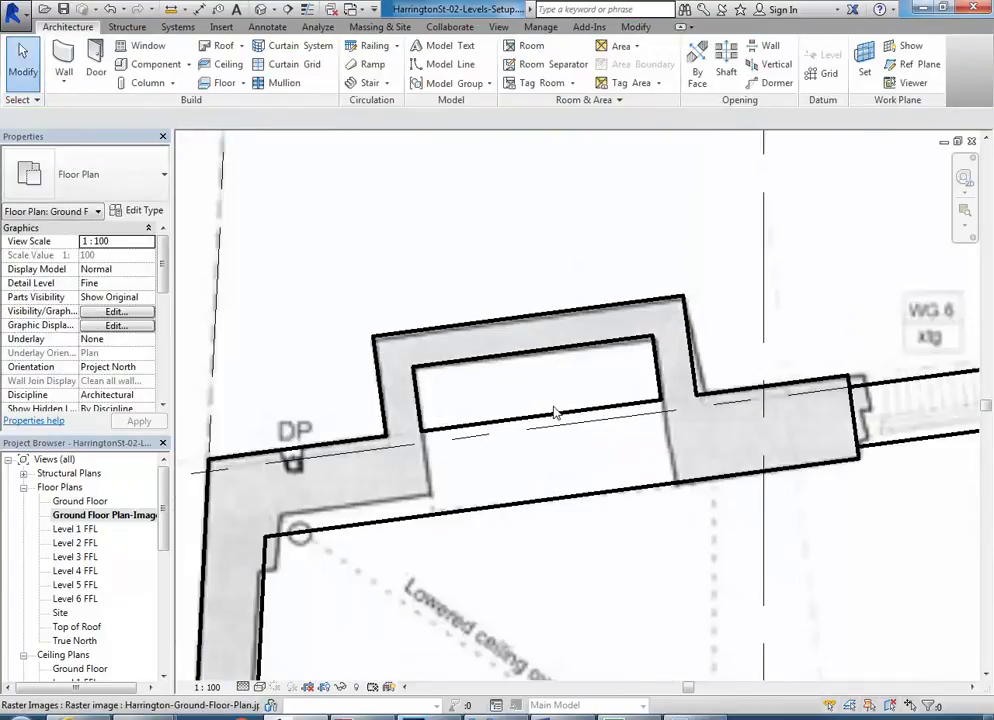
Split the 710 mm wall near the middle of the projecting bay's opening
left_click(553, 421)
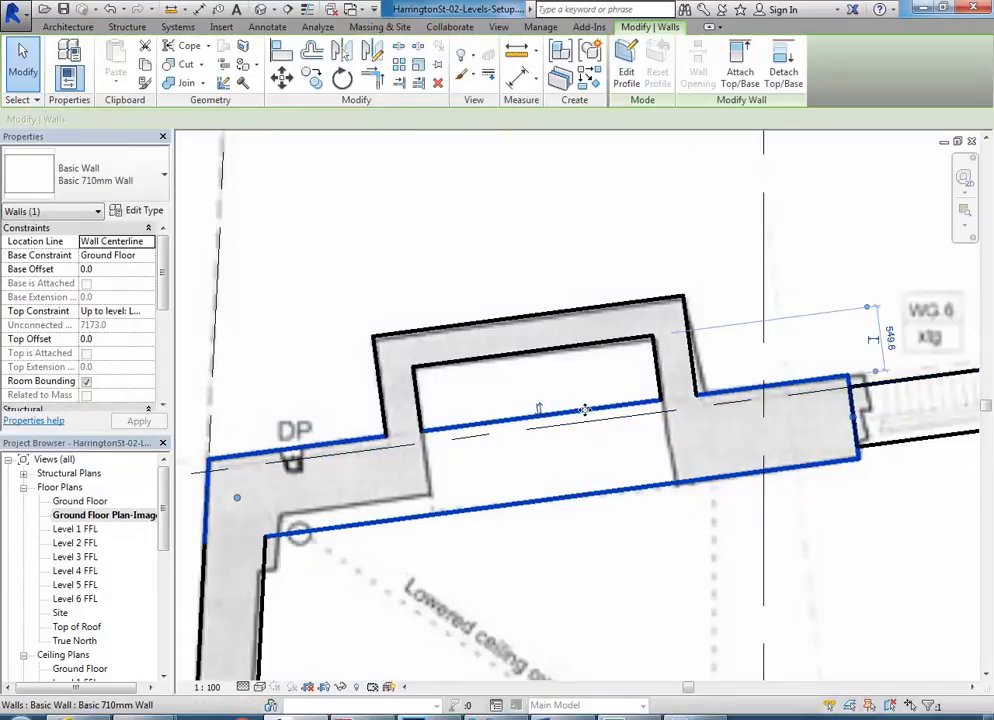
left_click(399, 47)
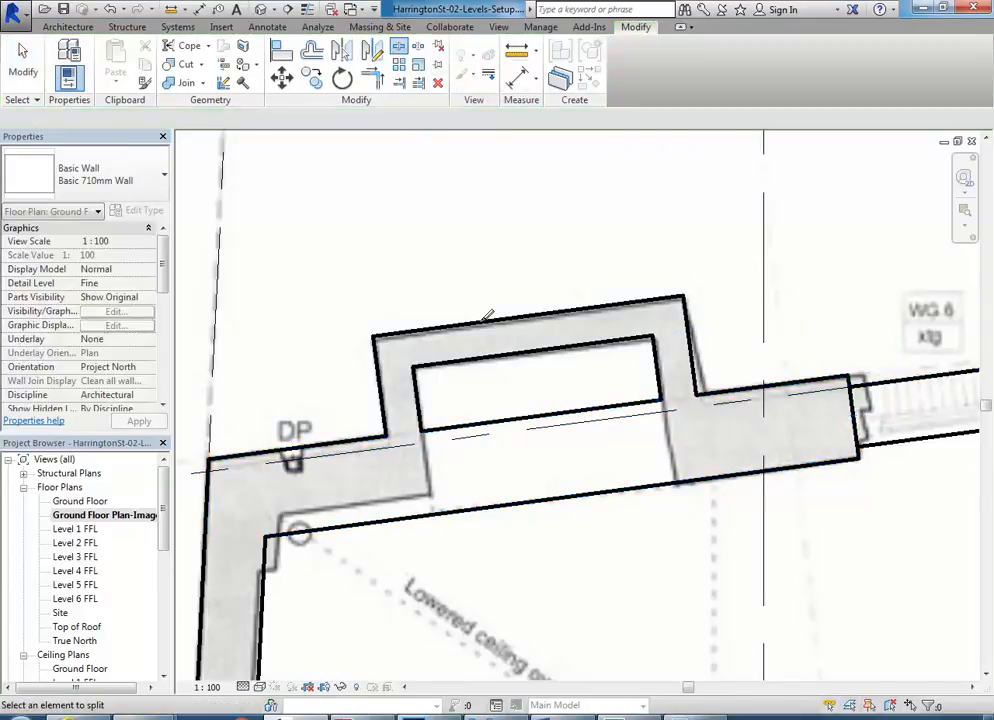
left_click(545, 410)
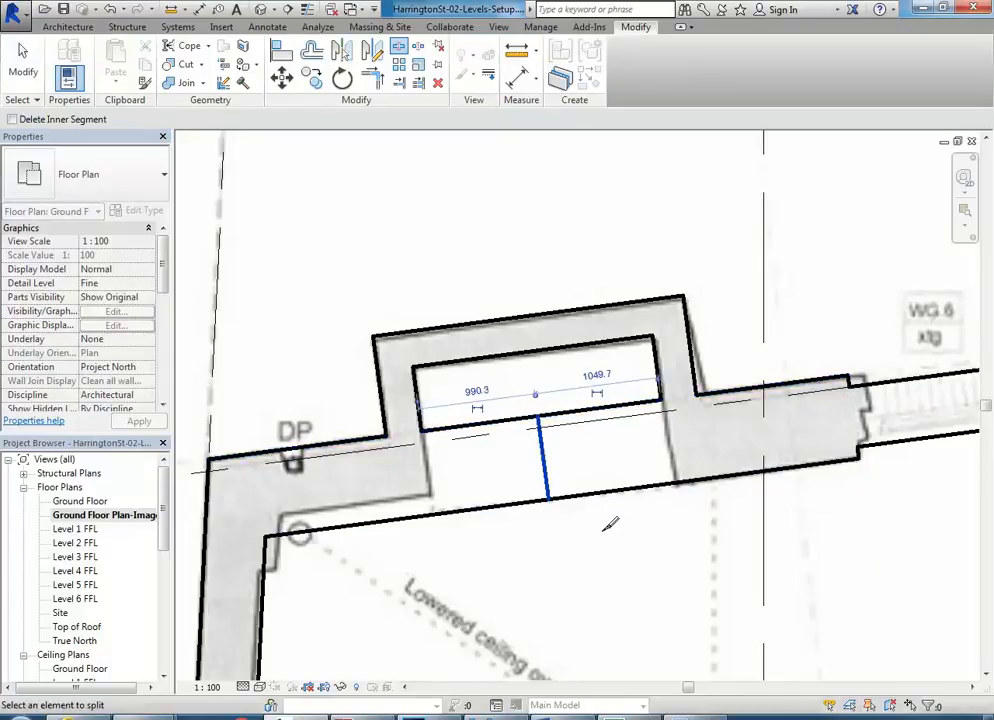
Trim both parts of the split 710 mm wall to corners with the bay's side walls, clearing the bay opening
left_click(372, 81)
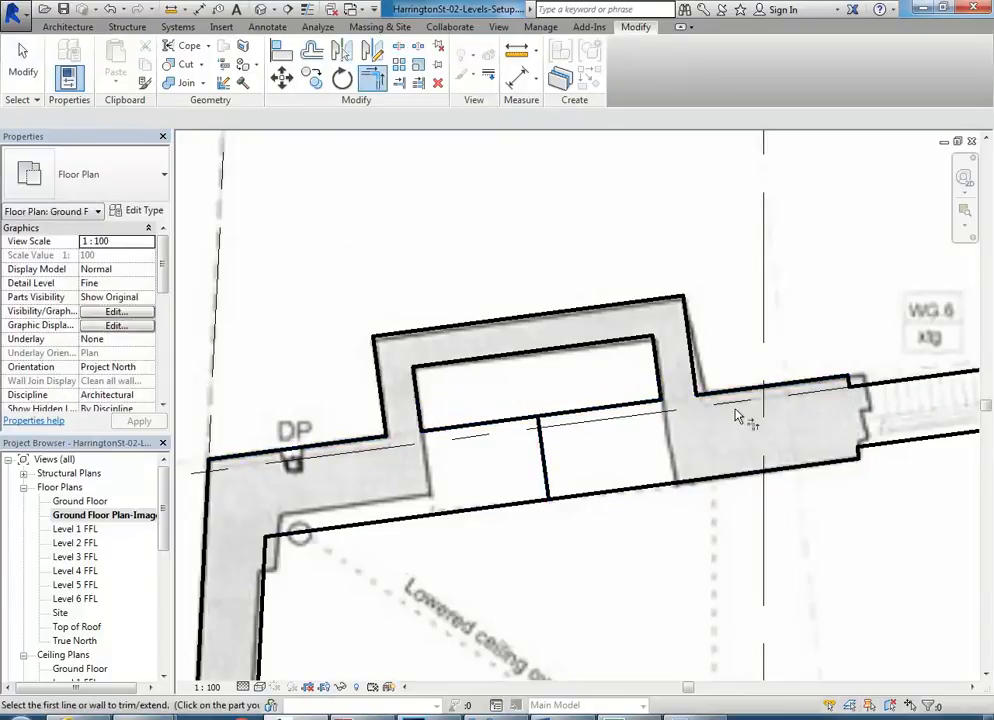
left_click(736, 392)
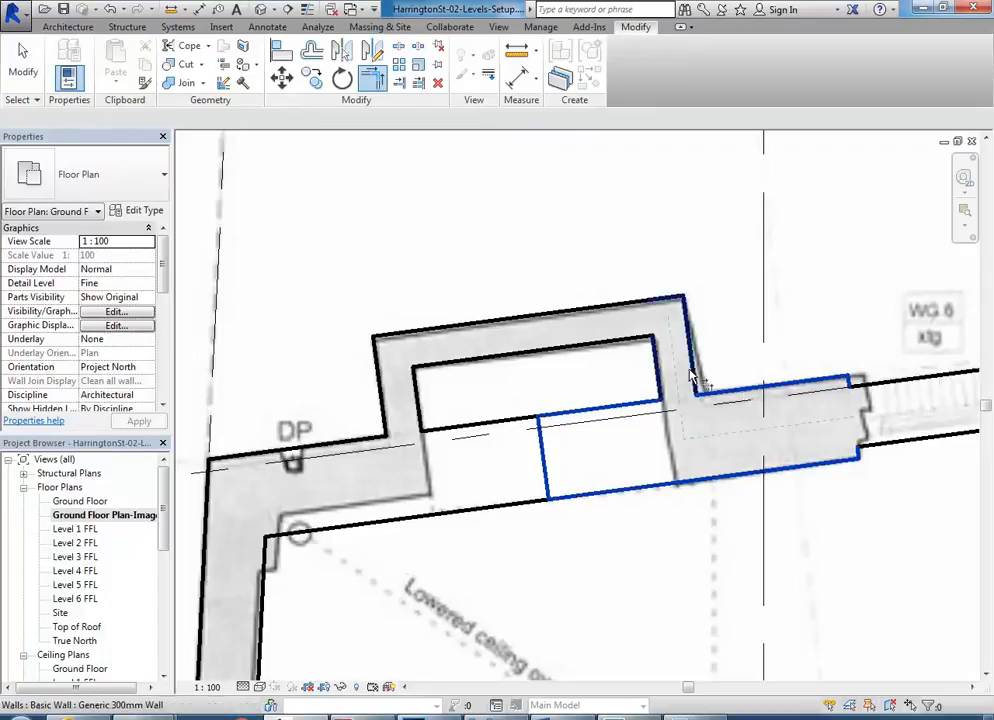
left_click(712, 378)
left_click(381, 462)
left_click(383, 405)
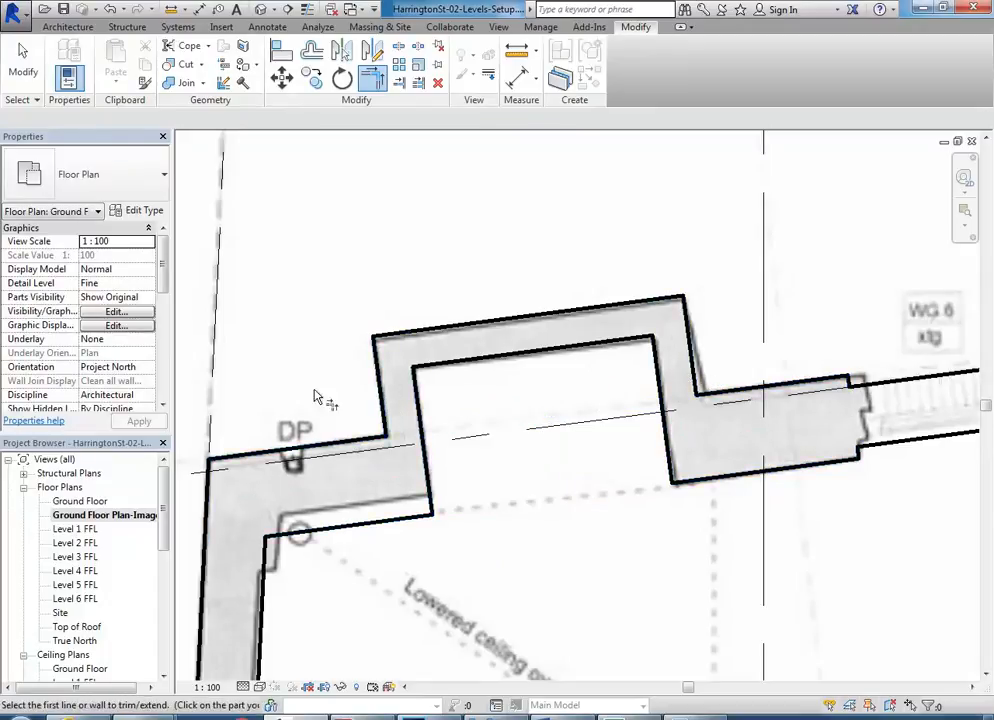
key("Escape")
Measure the plan image's wall thickness beside the downpipe, from the 710 mm wall's outer face to the drawn inner line
scroll(395, 557, "up", 3)
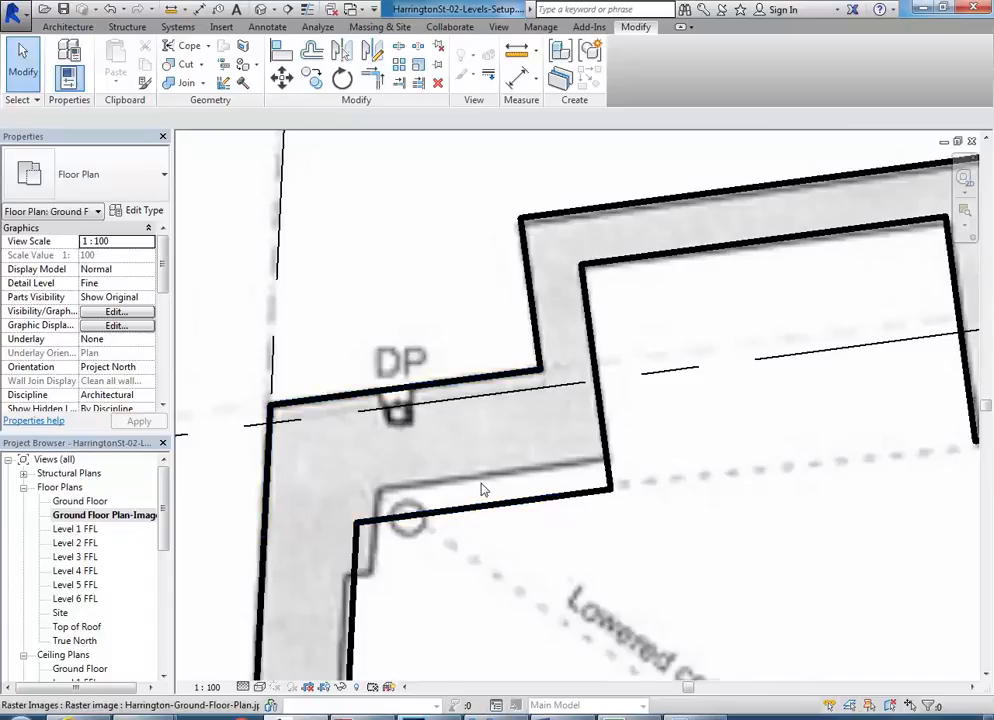
left_click(516, 52)
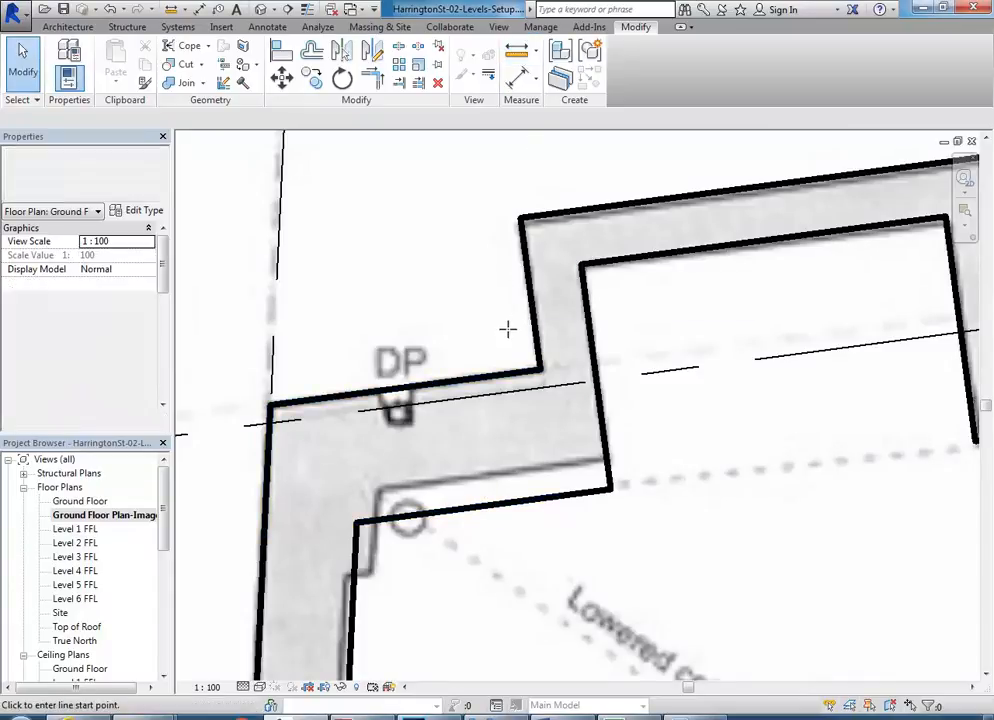
left_click(492, 377)
scroll(500, 460, "up", 2)
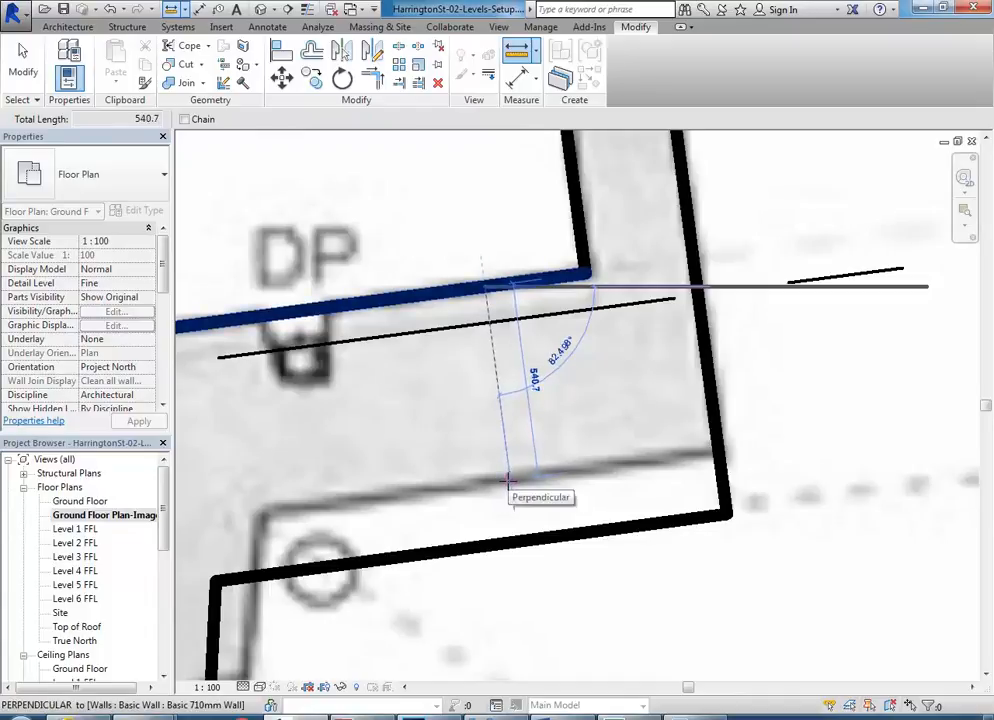
left_click(510, 476)
key("Escape")
key("Escape")
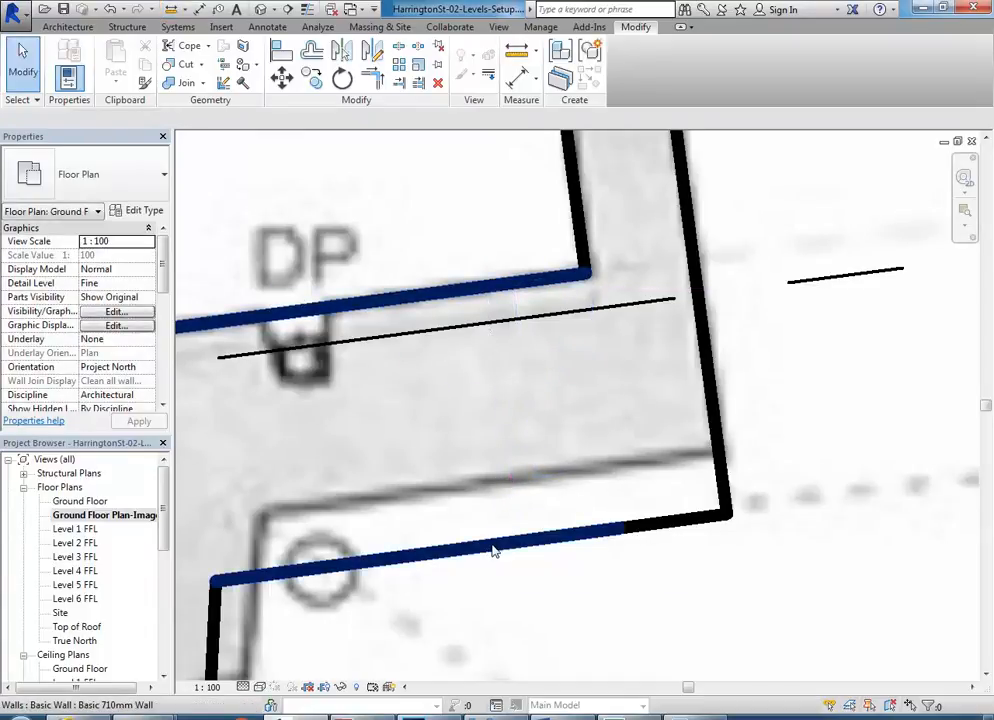
Check the available wall types for the 710 mm segment beside the downpipe and compare its inner face with the plan outline
left_click(491, 543)
left_click(82, 171)
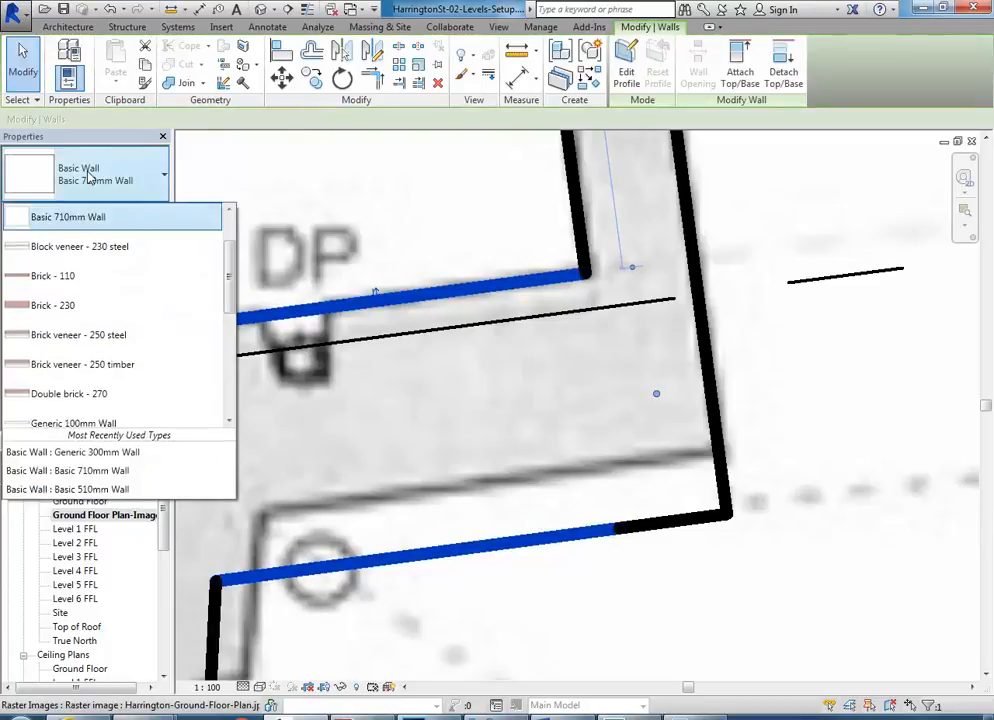
scroll(80, 218, "up", 1)
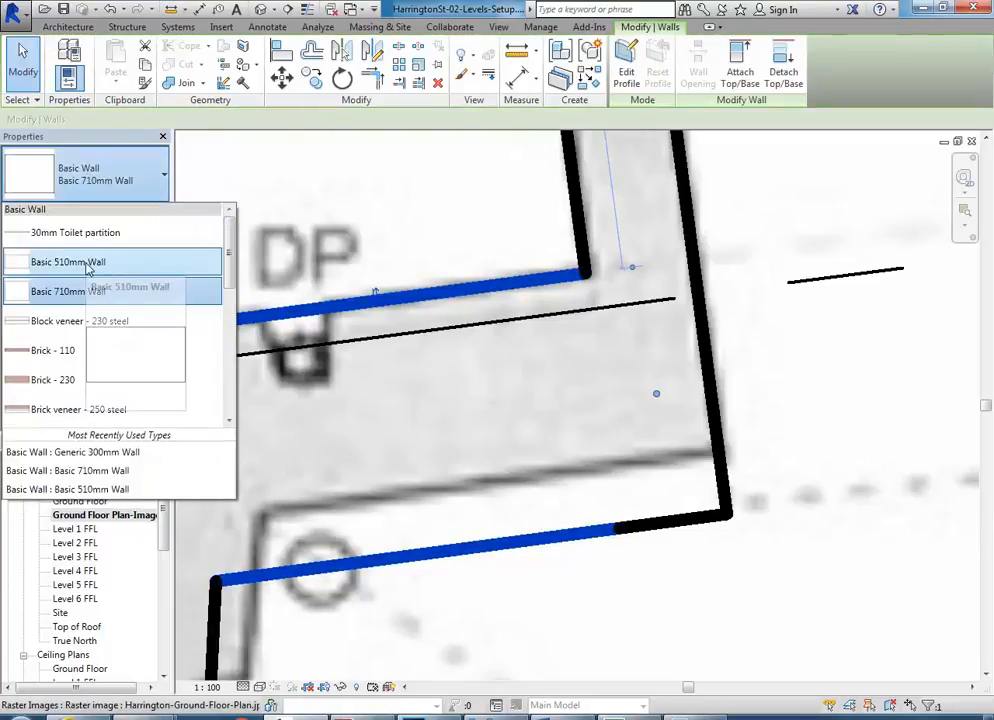
left_click(105, 175)
scroll(288, 293, "down", 3)
mouse_move(288, 293)
middle_mouse_down()
mouse_move(386, 361)
mouse_move(379, 355)
middle_mouse_up()
scroll(395, 420, "down", 2)
scroll(408, 414, "up", 2)
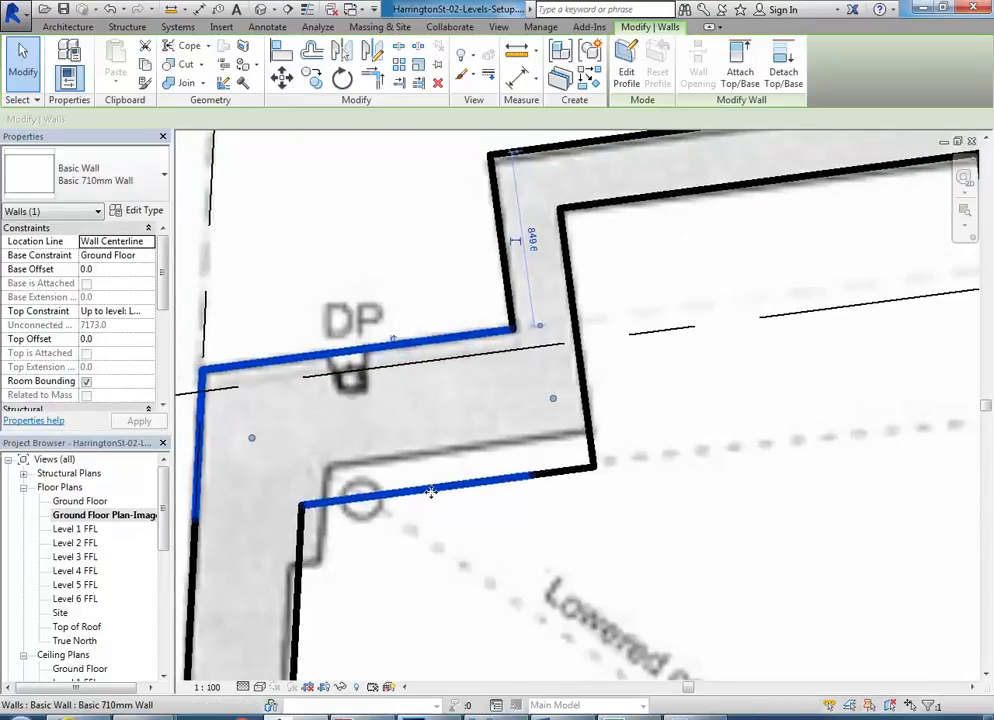
middle_click_drag(431, 491, 470, 501)
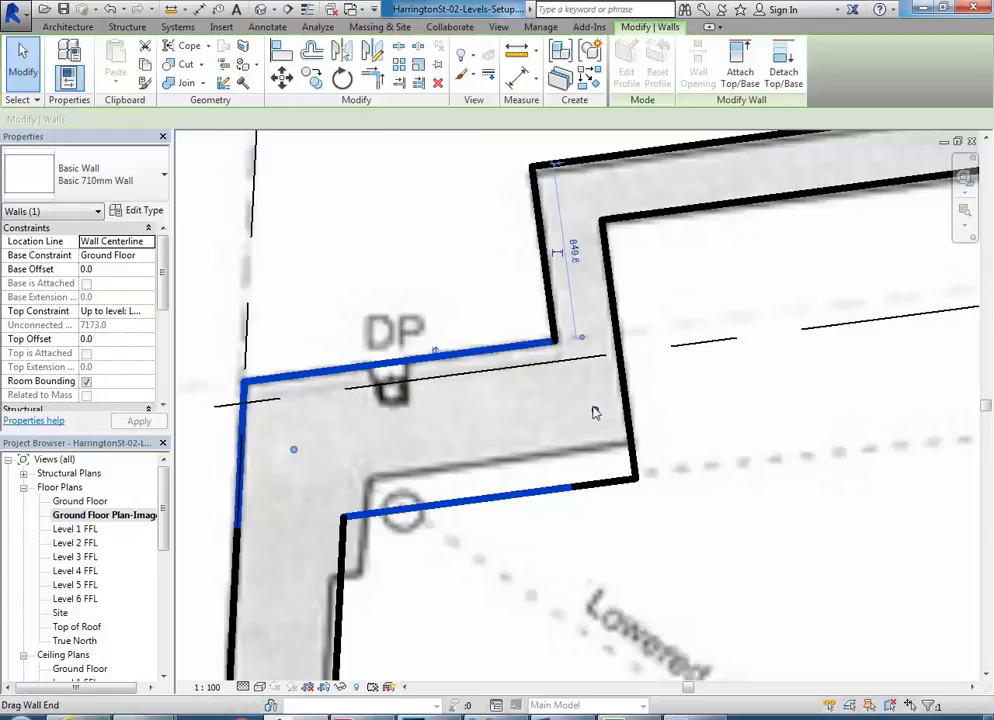
Set the downpipe wall segment's location line to Finish Face: Exterior and change its type to Basic 510mm Wall
left_click(150, 242)
left_click(115, 282)
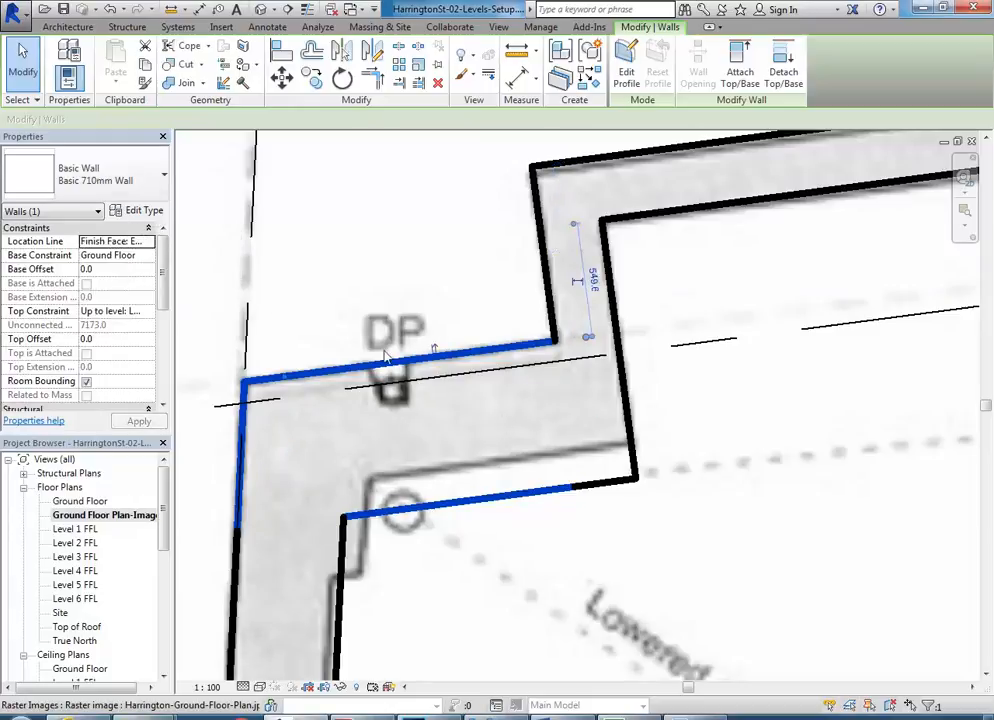
left_click(110, 165)
scroll(67, 313, "up", 1)
left_click(71, 256)
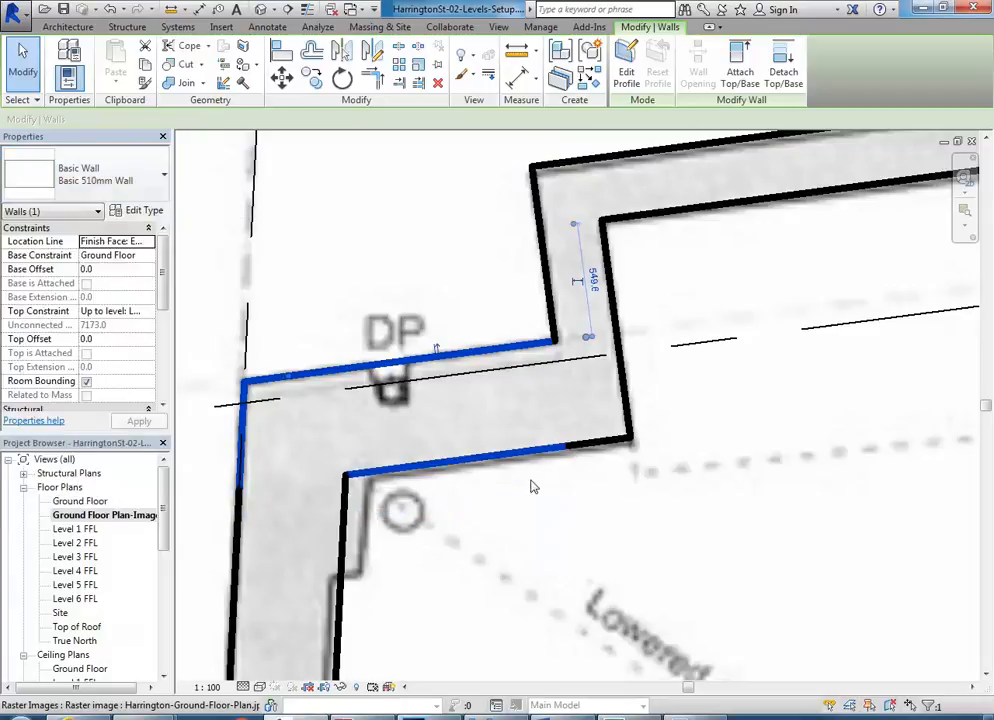
left_click(441, 245)
scroll(445, 245, "down", 2)
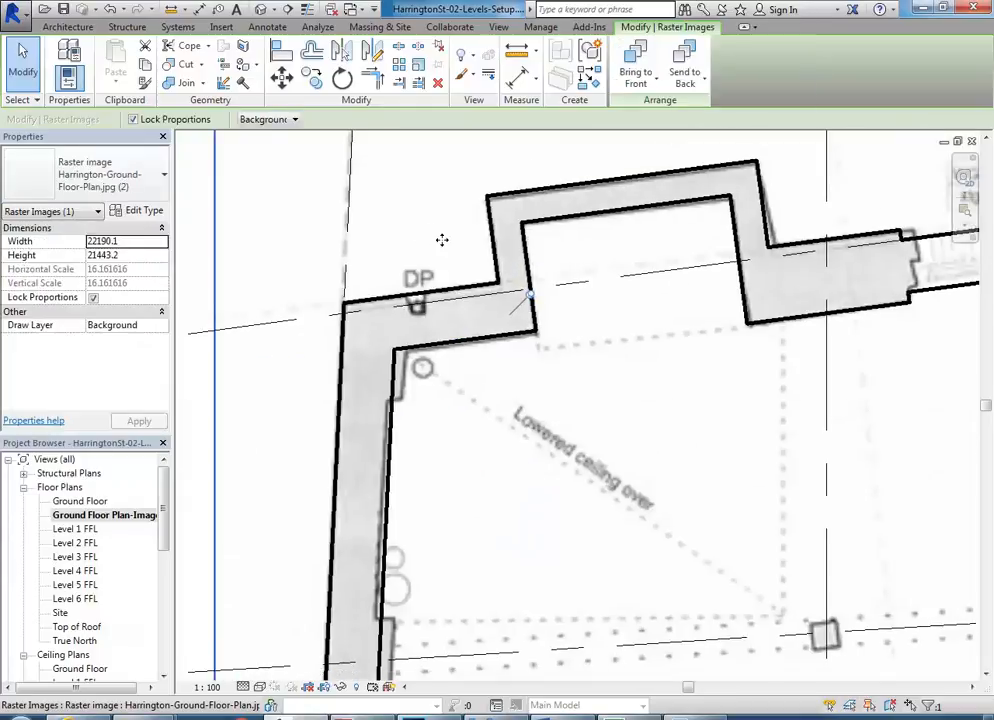
scroll(405, 450, "down", 3)
left_click(242, 430)
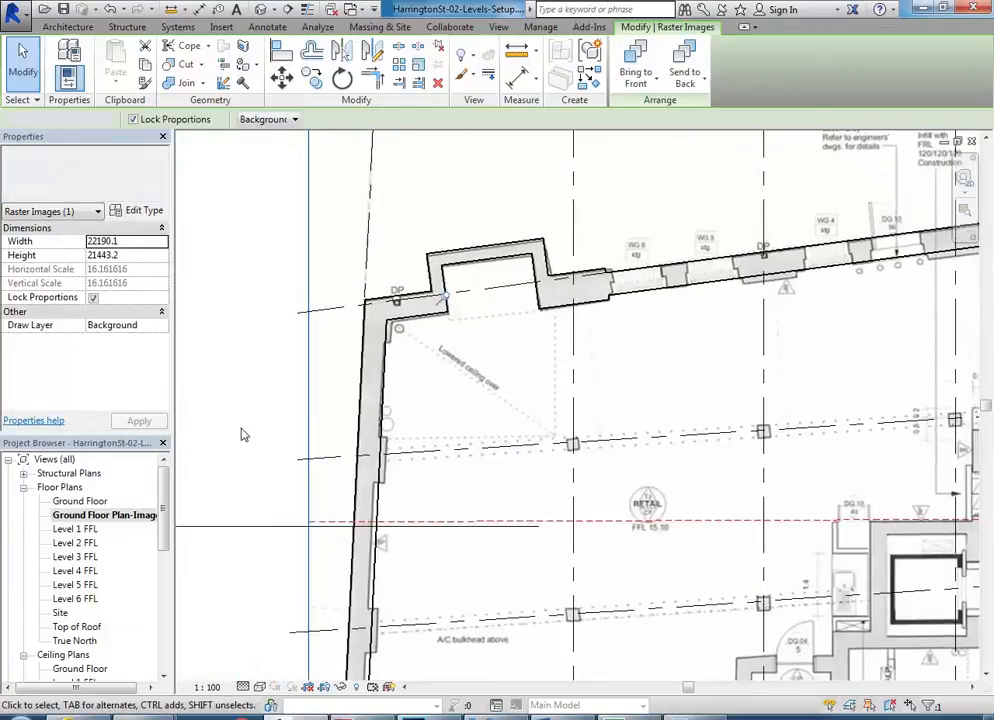
Examine the long 510 mm side wall's inner face against the plan image's projecting piers and recesses along its whole length
scroll(242, 430, "down", 1)
middle_click_drag(261, 414, 314, 294)
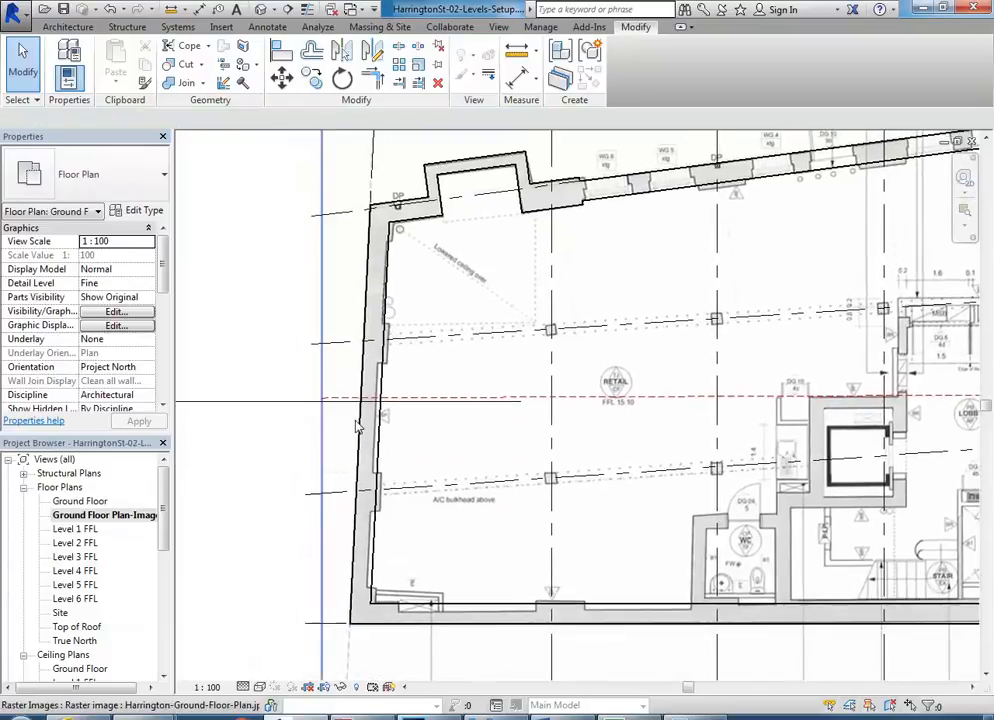
scroll(384, 333, "up", 5)
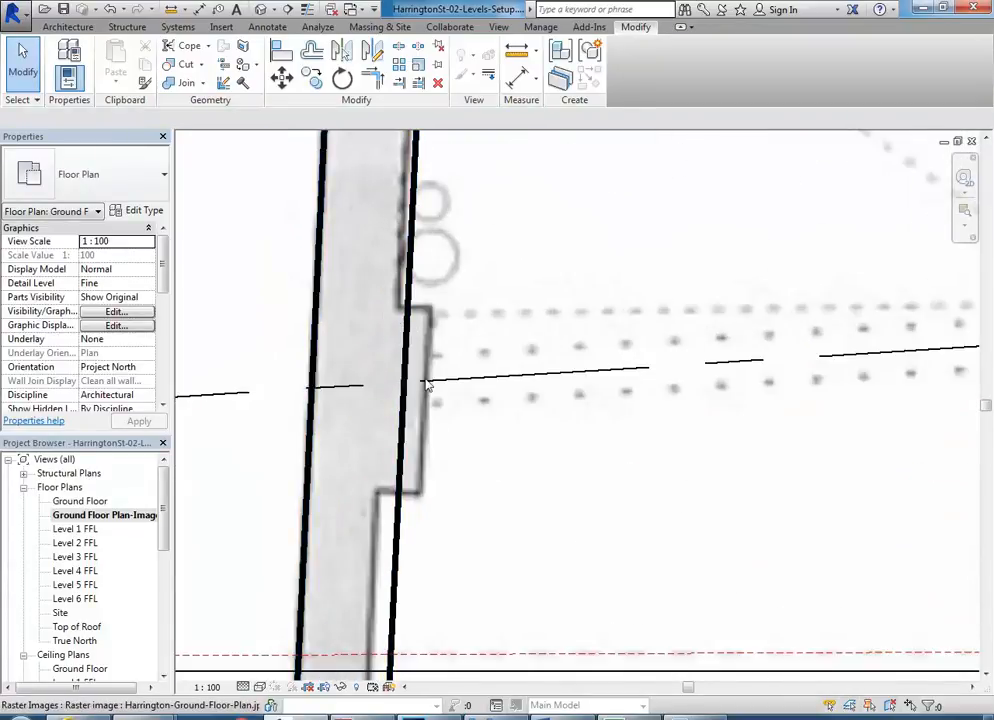
scroll(370, 430, "down", 2)
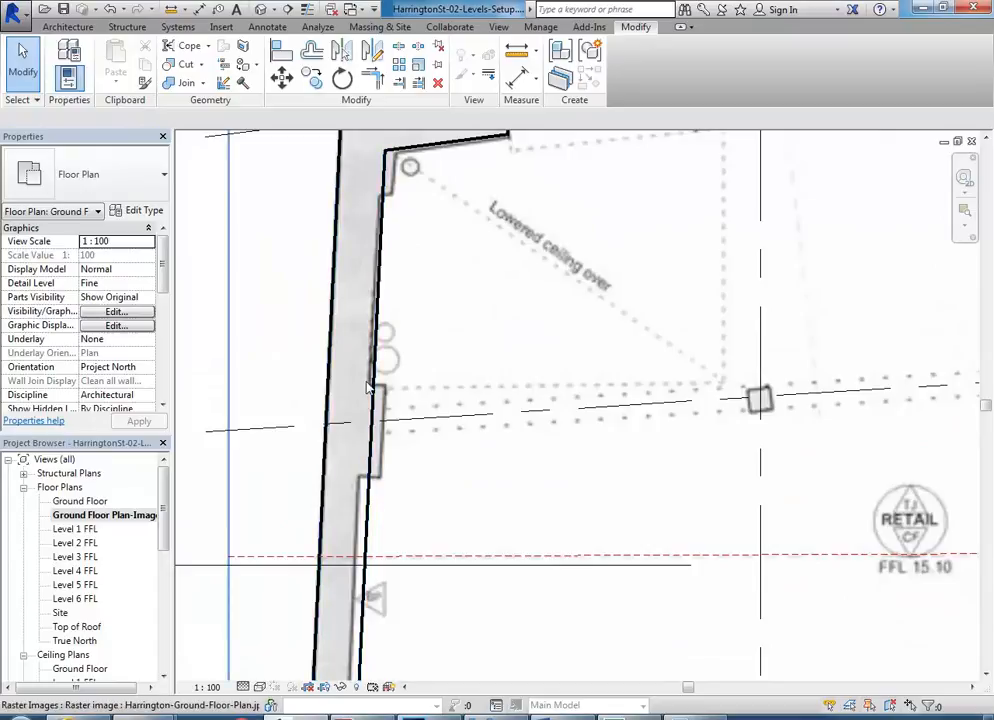
scroll(344, 322, "down", 2)
middle_click_drag(360, 331, 384, 271)
middle_click_drag(410, 581, 405, 551)
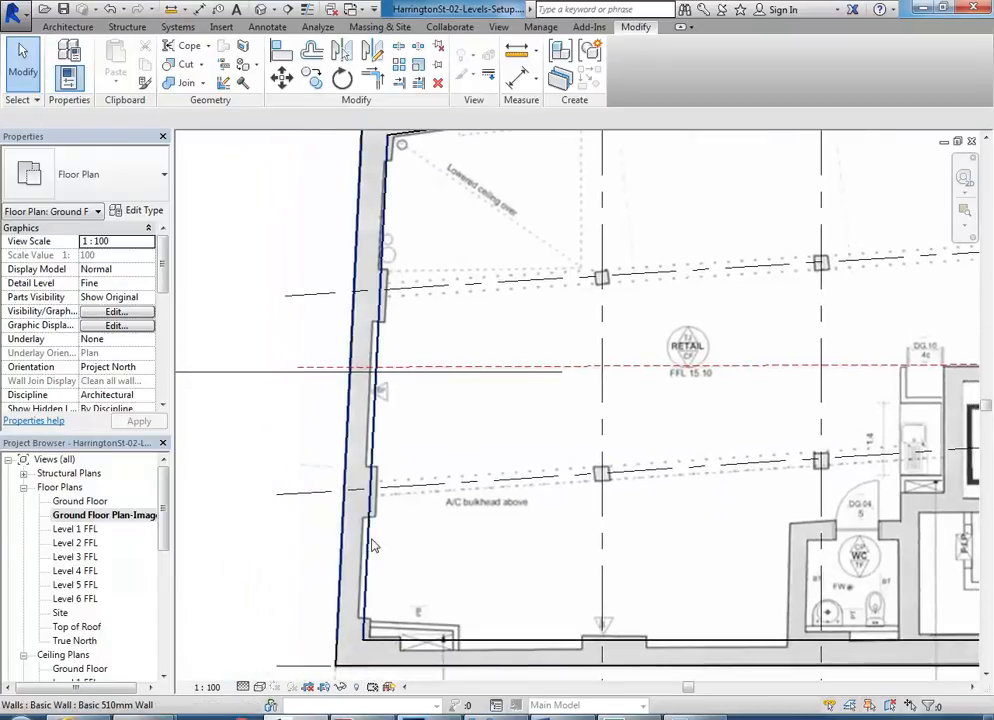
scroll(360, 570, "up", 2)
middle_click_drag(359, 231, 353, 355)
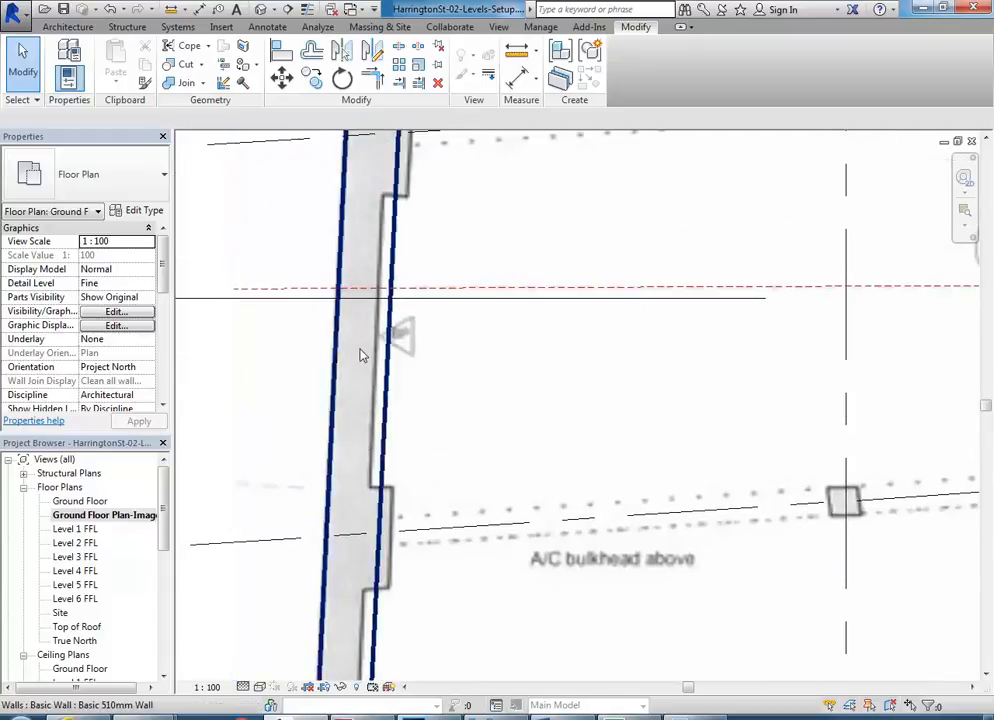
scroll(374, 519, "down", 2)
middle_click_drag(381, 523, 376, 446)
middle_click_drag(388, 367, 384, 411)
scroll(383, 411, "down", 1)
middle_click_drag(375, 325, 377, 387)
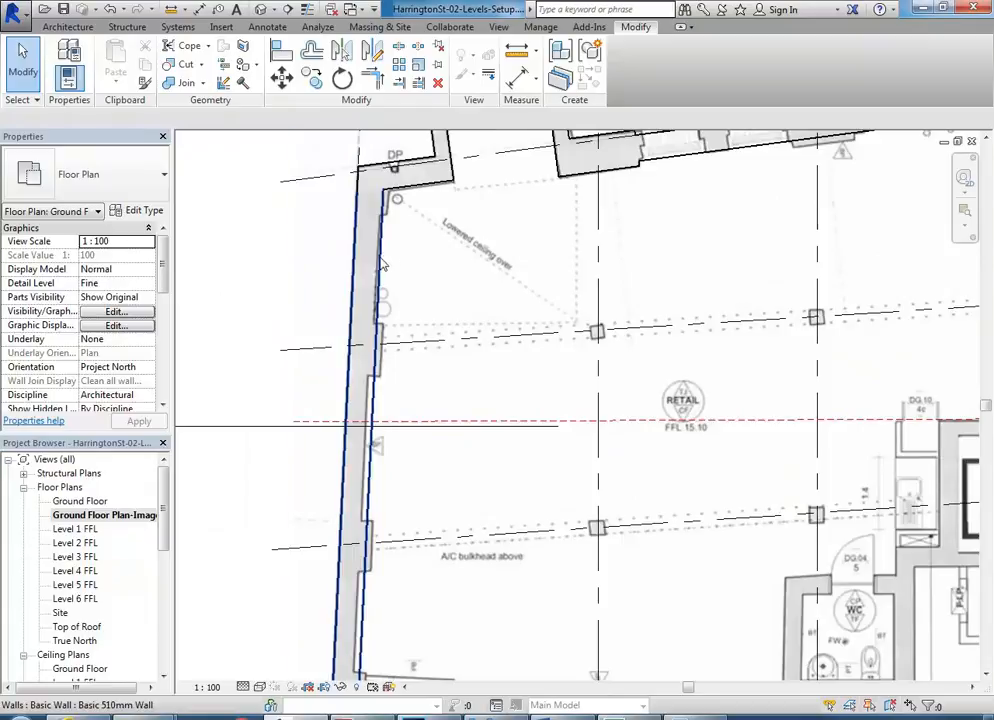
left_click(380, 263)
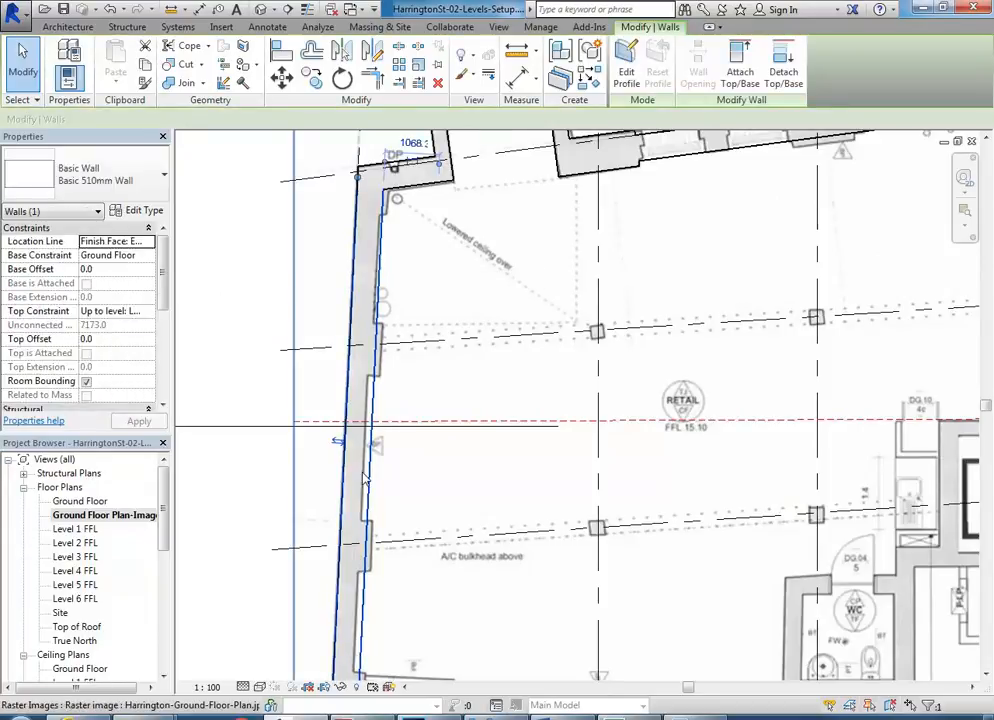
scroll(364, 479, "up", 5)
scroll(377, 476, "down", 5)
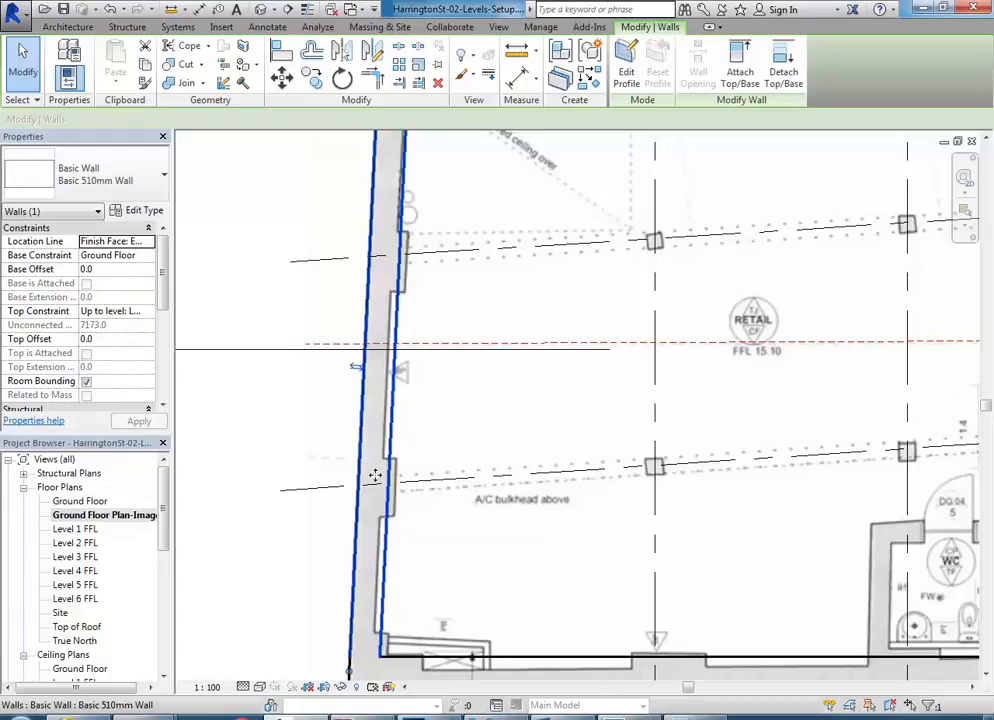
middle_click_drag(428, 437, 422, 470)
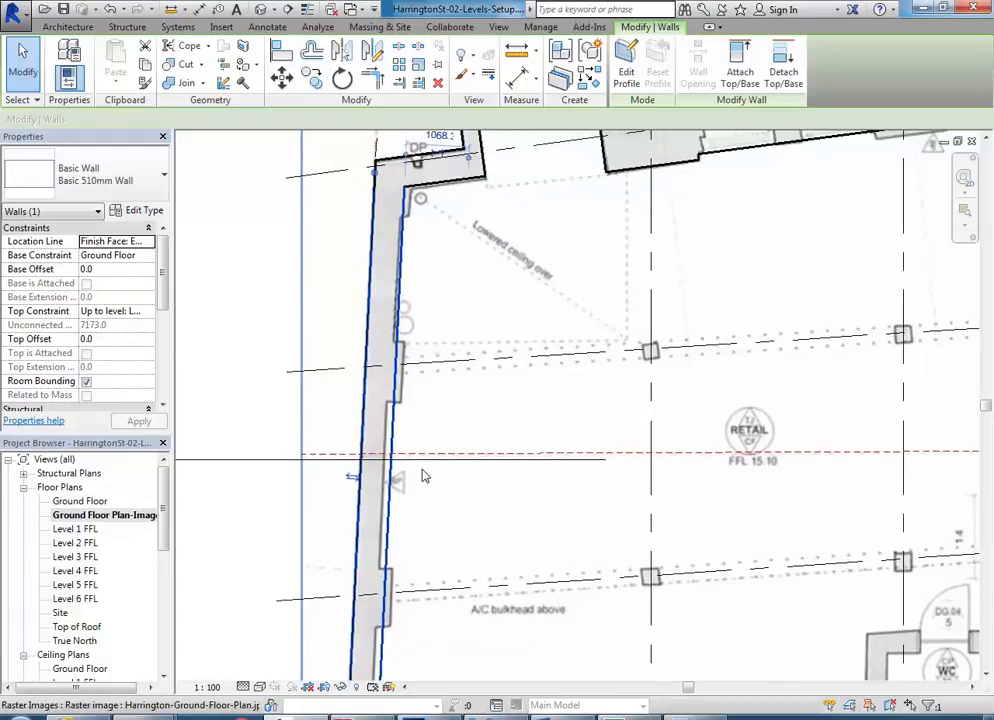
scroll(422, 470, "down", 3)
scroll(407, 492, "up", 5)
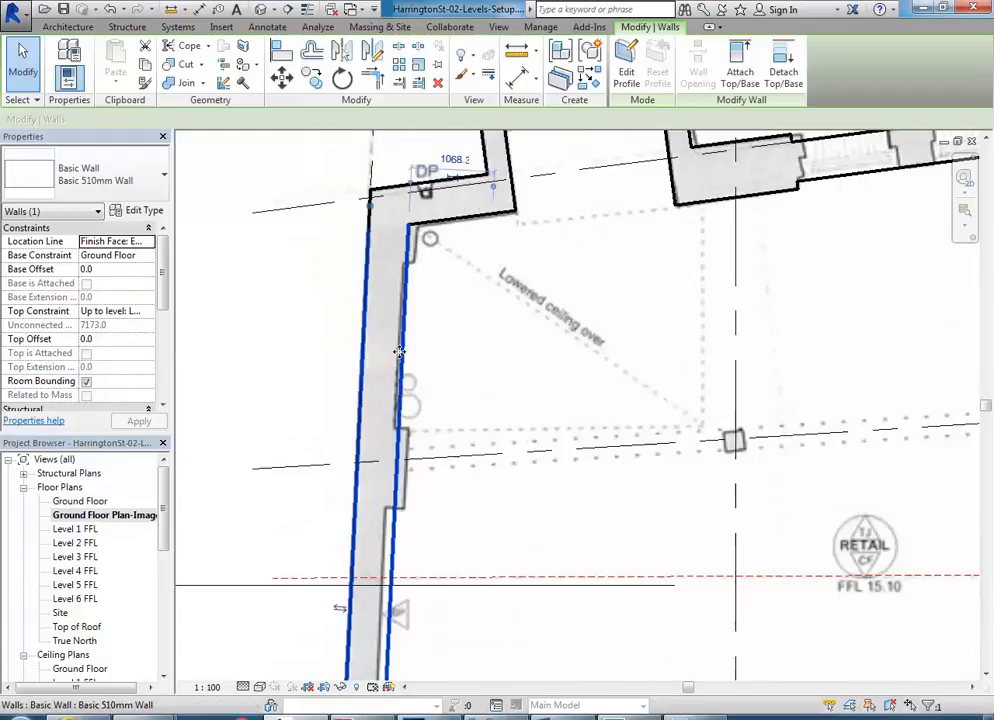
Measure how far the pier beside the two drawn circles projects from the 510 mm wall's inner face
left_click(517, 52)
left_click(405, 388)
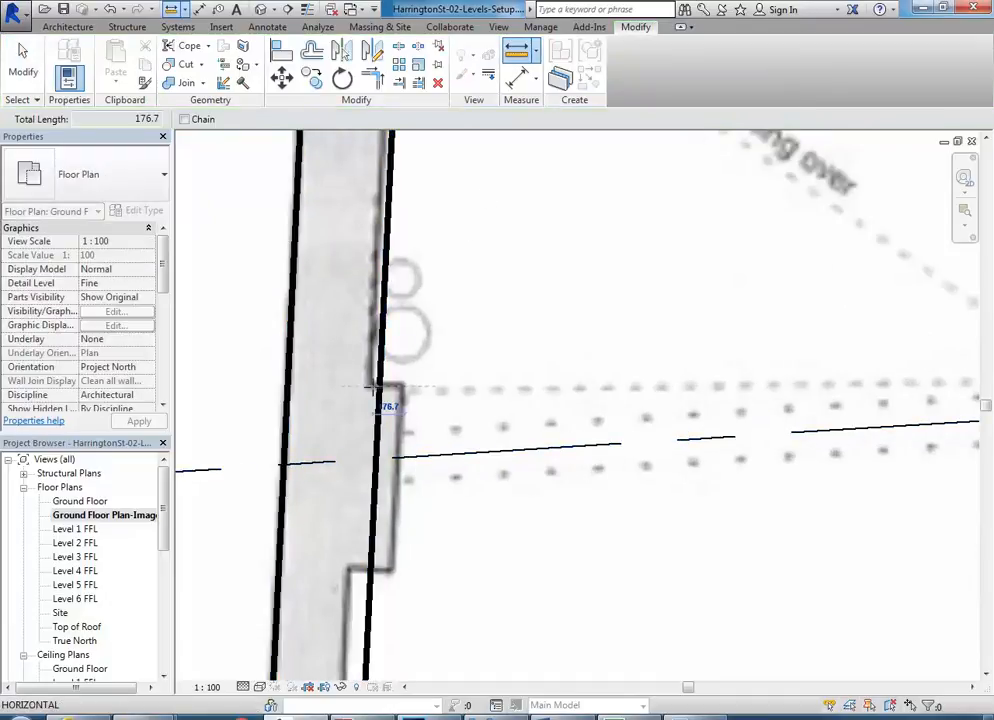
left_click(392, 406)
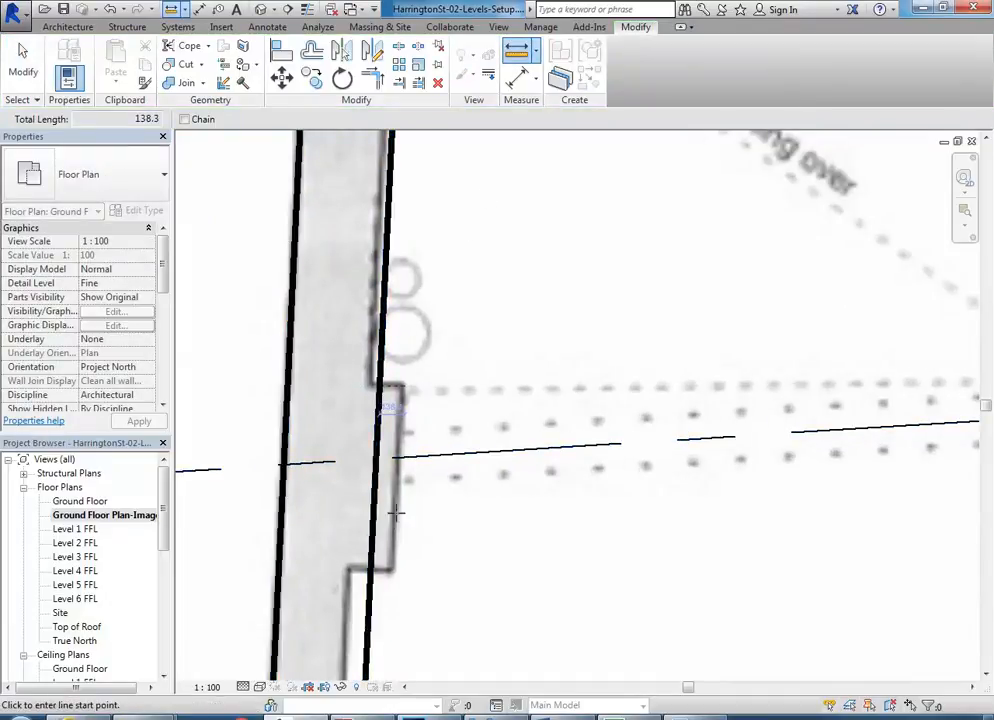
scroll(391, 412, "up", 2)
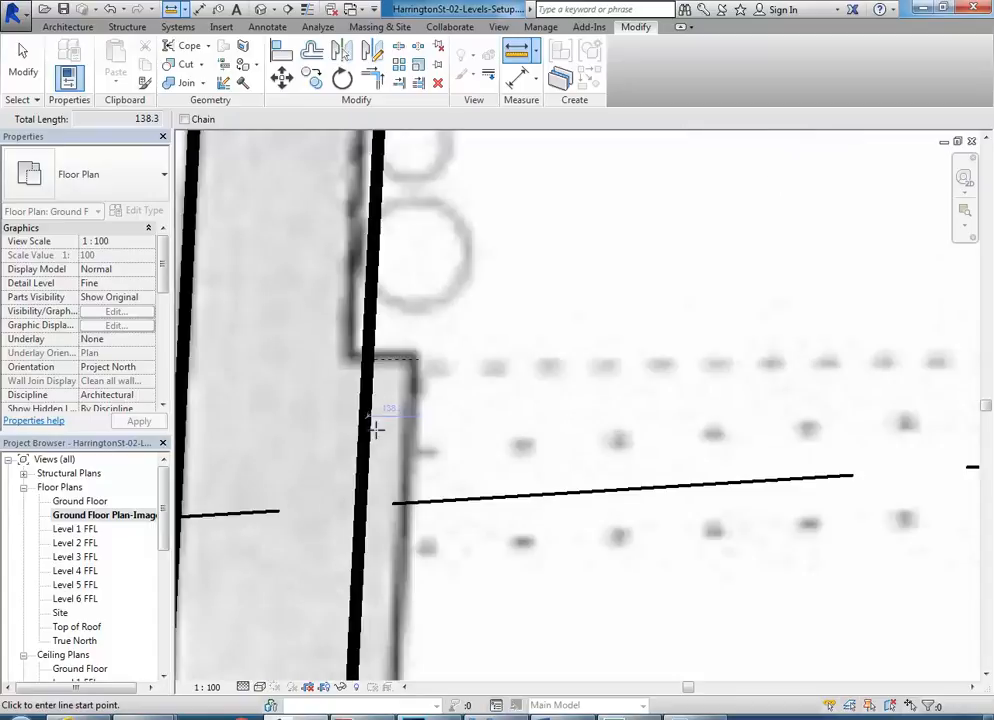
scroll(362, 432, "down", 2)
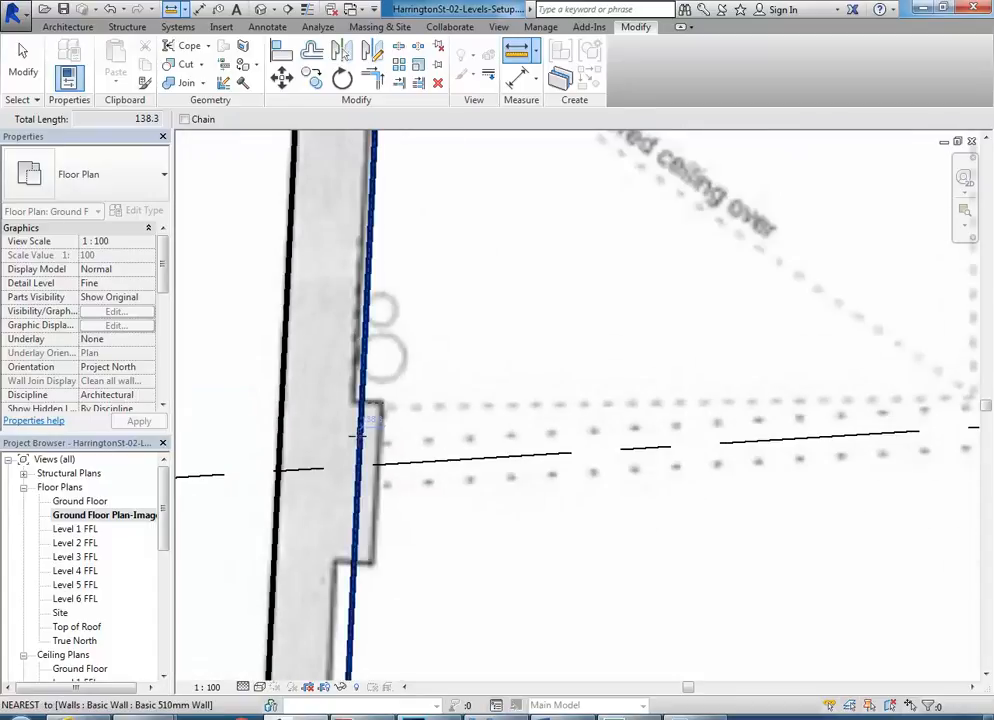
right_click(306, 343)
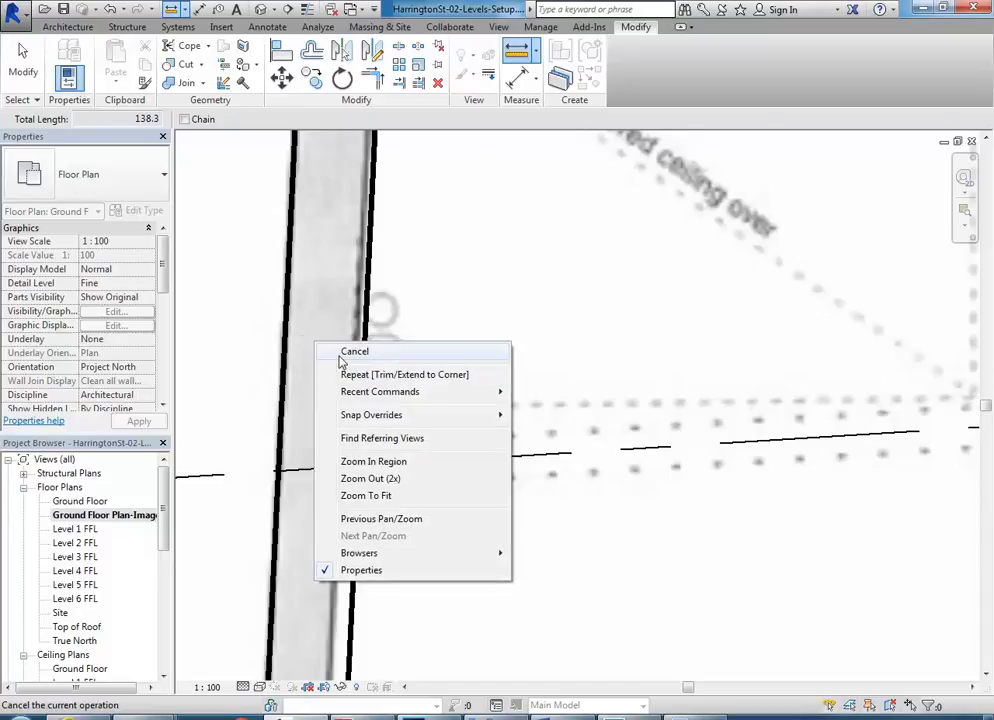
left_click(333, 347)
middle_click_drag(335, 348, 358, 337)
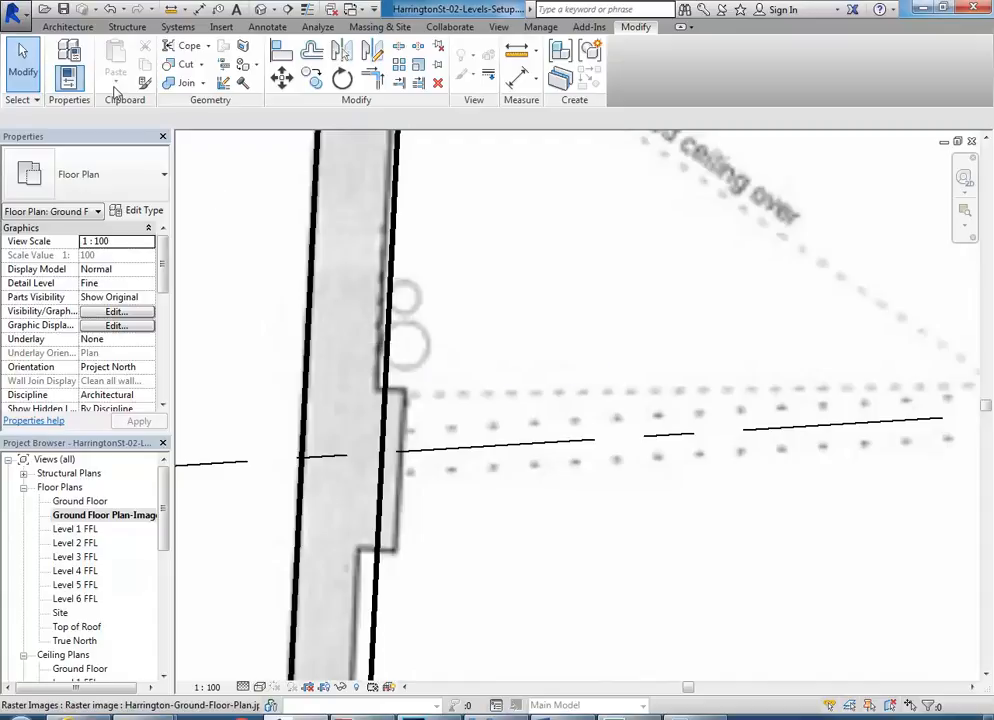
Start a new wall for the projecting pier and choose Basic 510mm Wall as its type
left_click(68, 27)
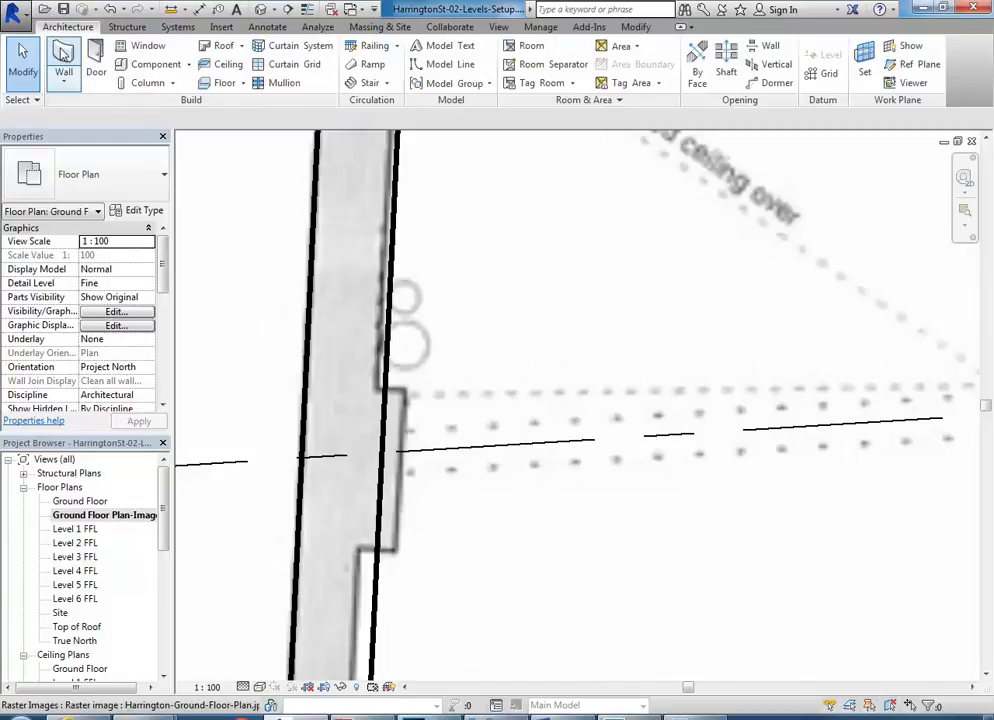
left_click(67, 55)
middle_click_drag(442, 415, 455, 382)
left_click(75, 185)
scroll(111, 328, "up", 3)
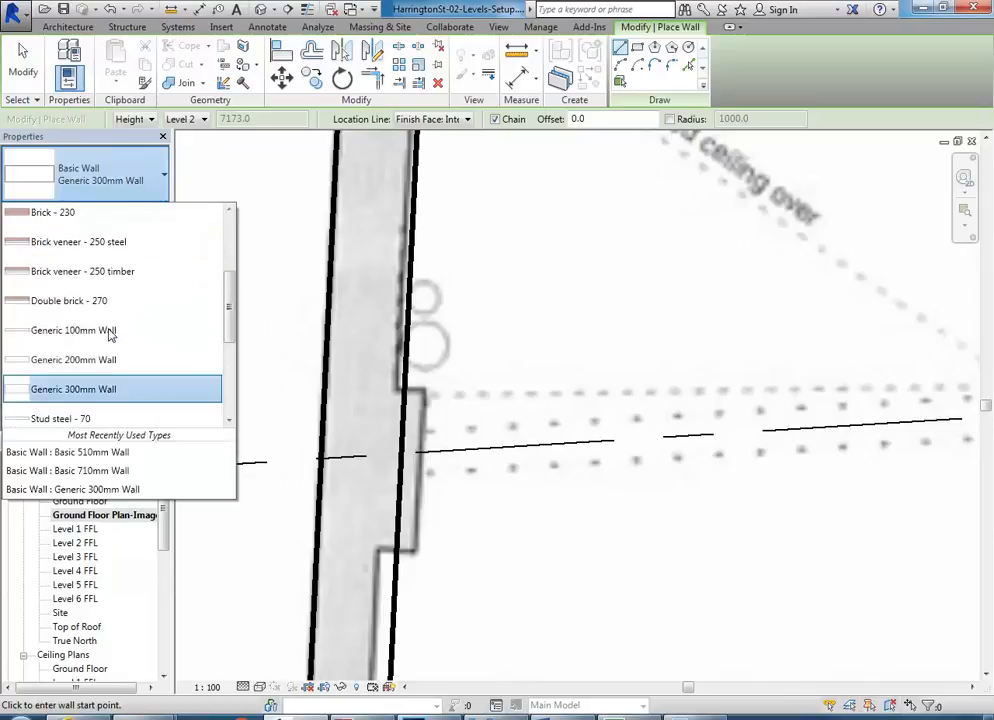
scroll(83, 300, "up", 2)
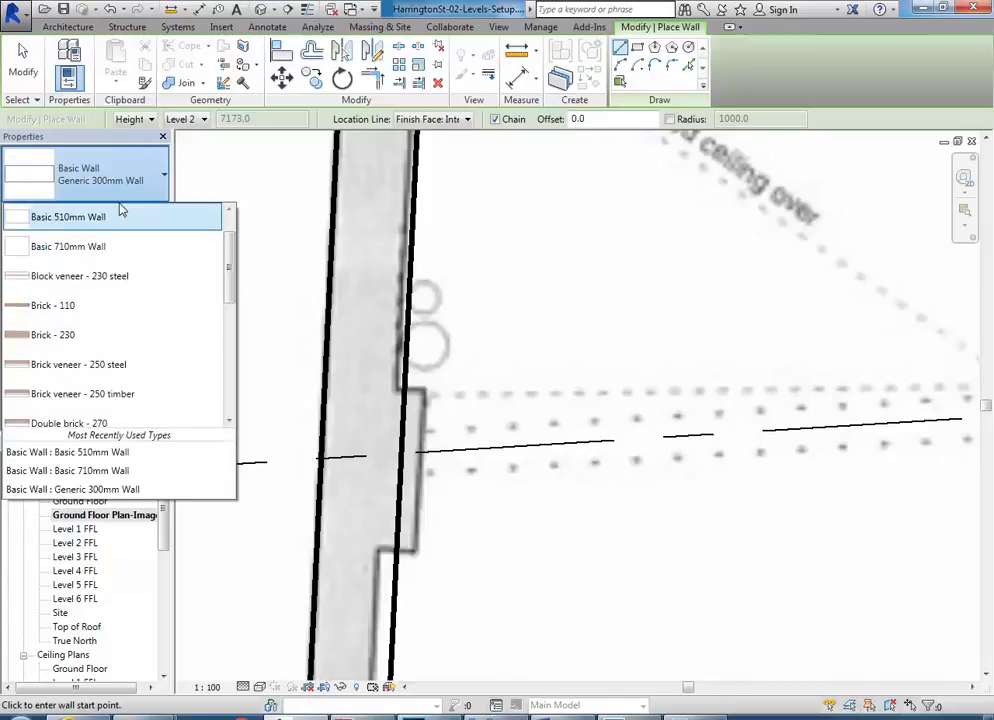
left_click(118, 186)
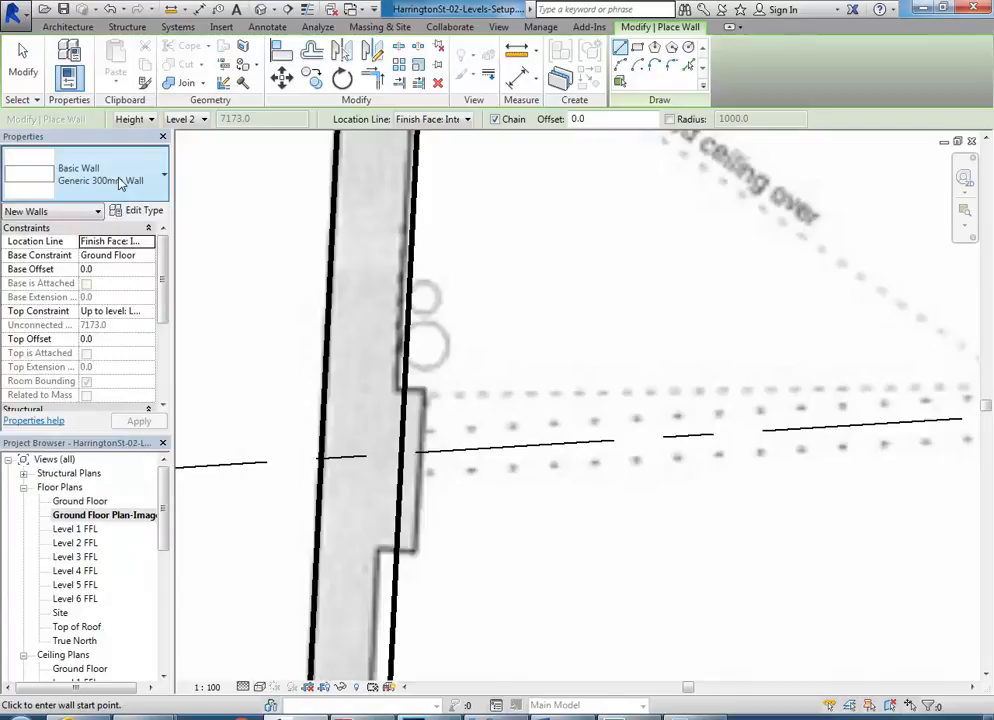
left_click(115, 180)
scroll(89, 308, "down", 2)
scroll(87, 288, "up", 2)
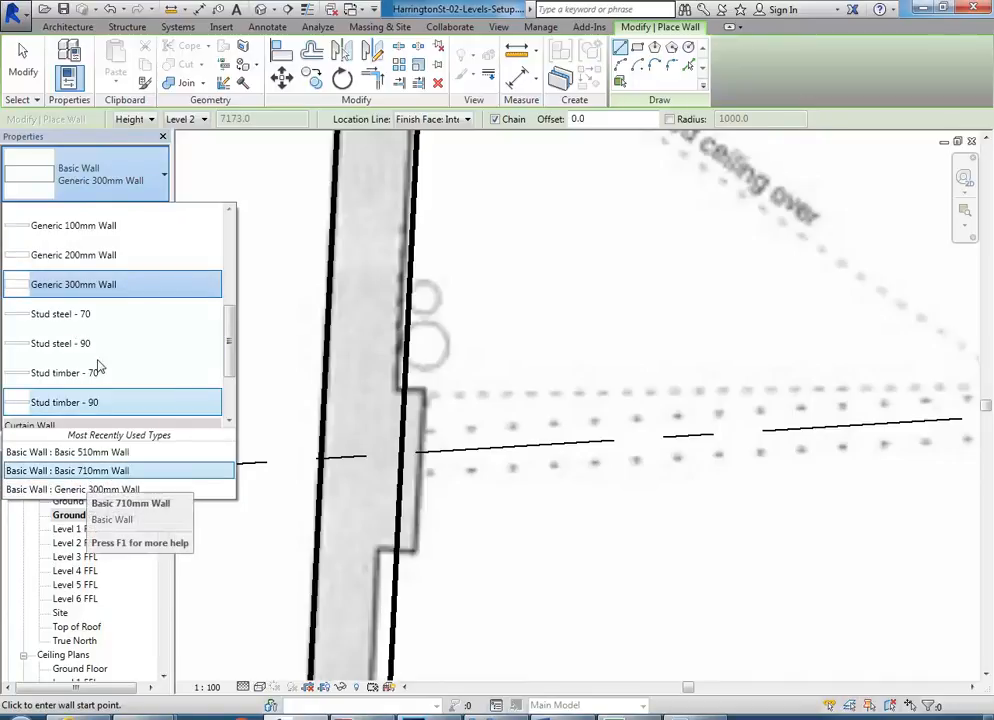
left_click(90, 455)
Duplicate the Basic 510mm Wall type under the name Basic 110mm Wall
left_click(138, 210)
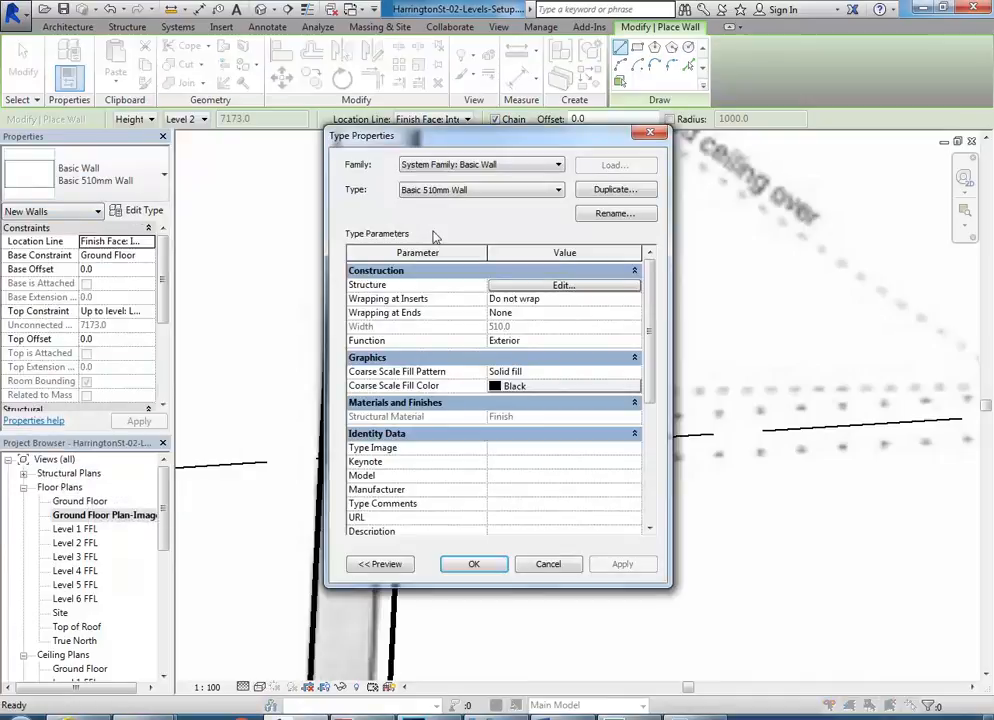
left_click(616, 190)
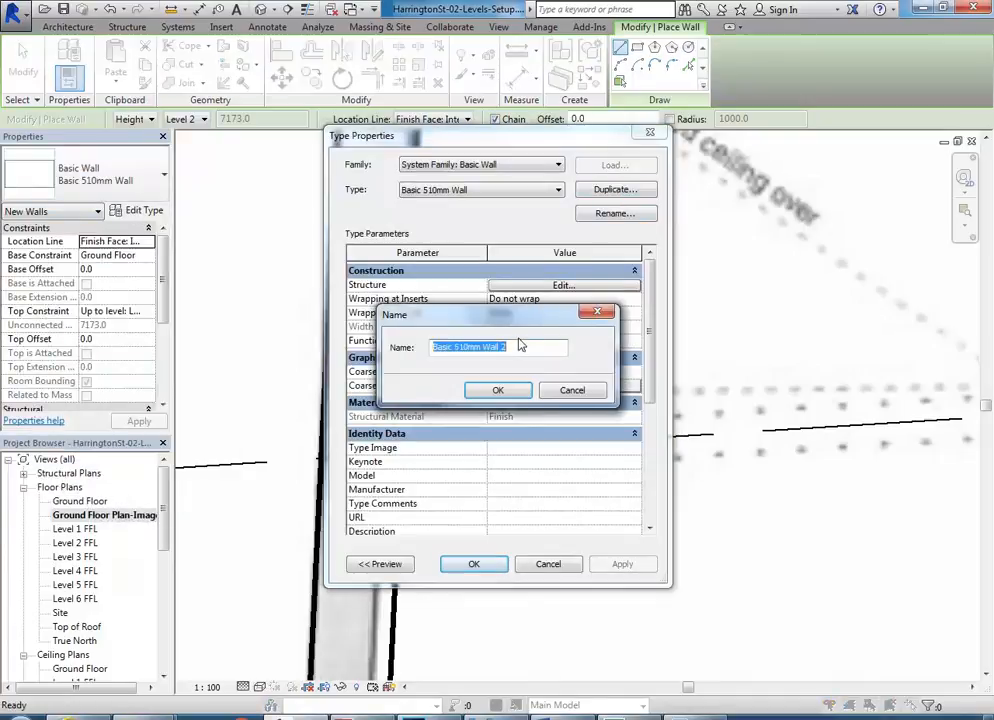
left_click(458, 346)
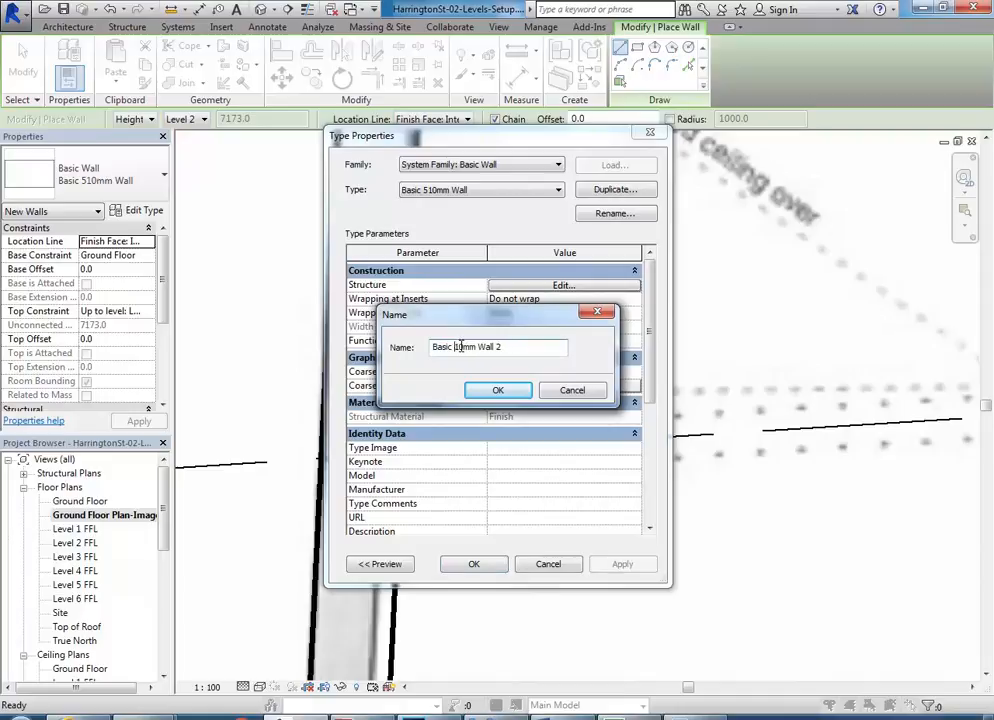
type("1")
left_click(498, 390)
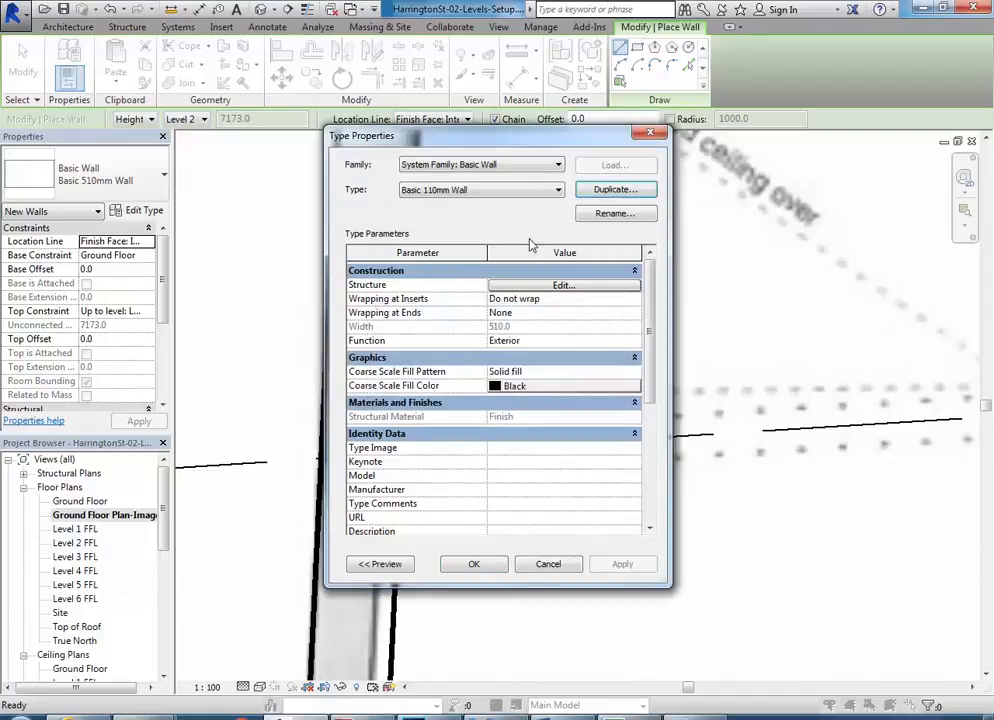
Set the structure layer of the Basic 110mm Wall type to 110 mm thick and accept the type properties
left_click(499, 286)
left_click(502, 293)
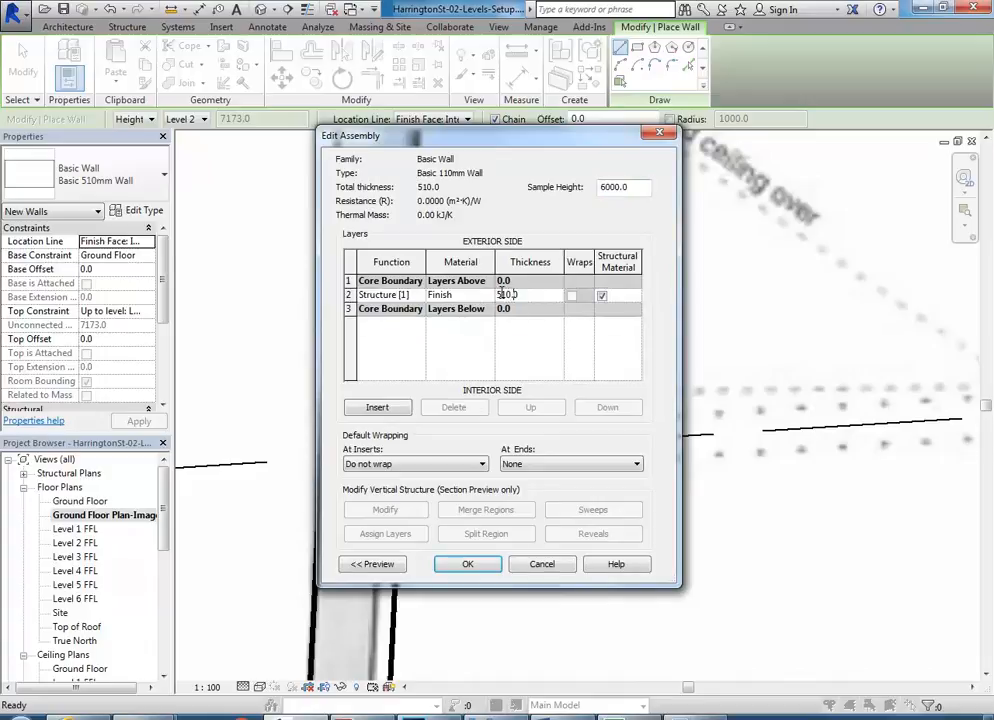
type("1")
left_click(467, 295)
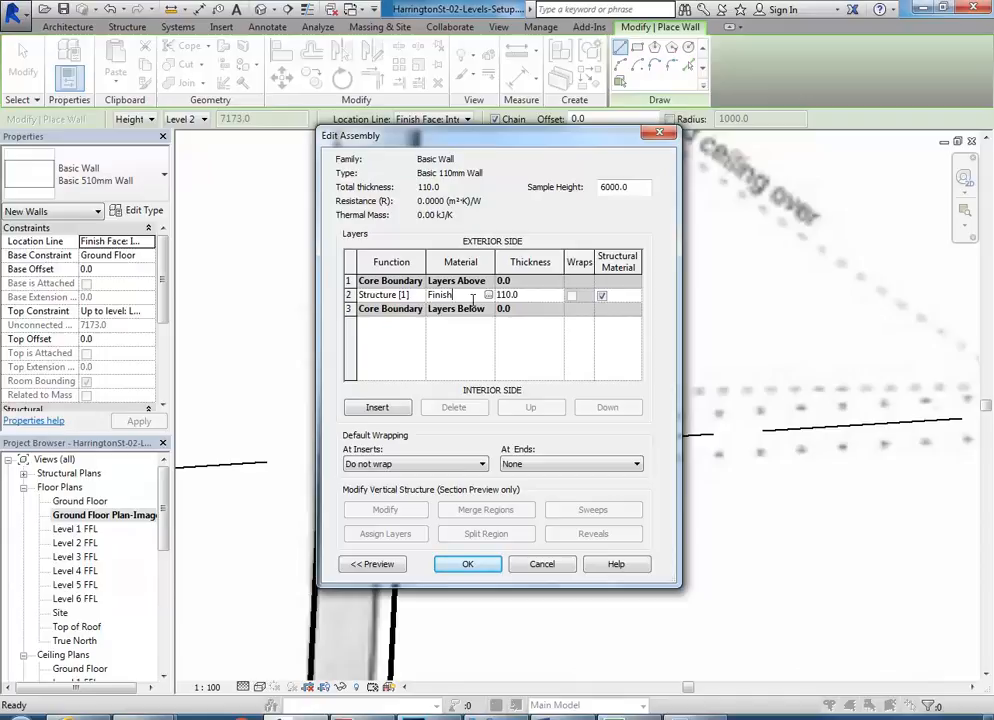
left_click(469, 565)
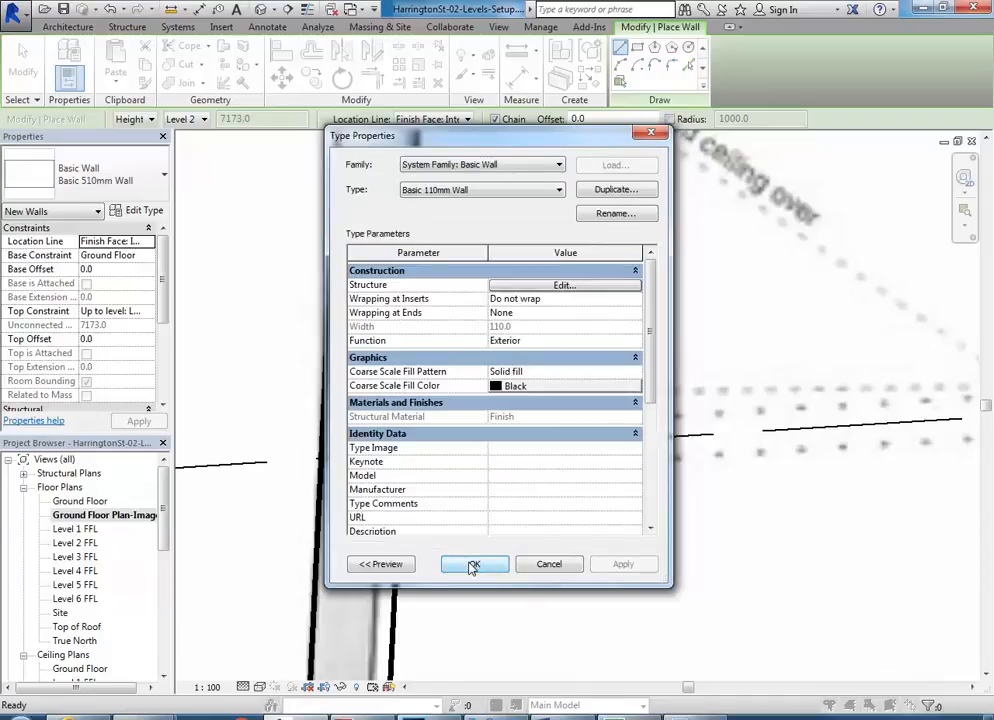
left_click(472, 566)
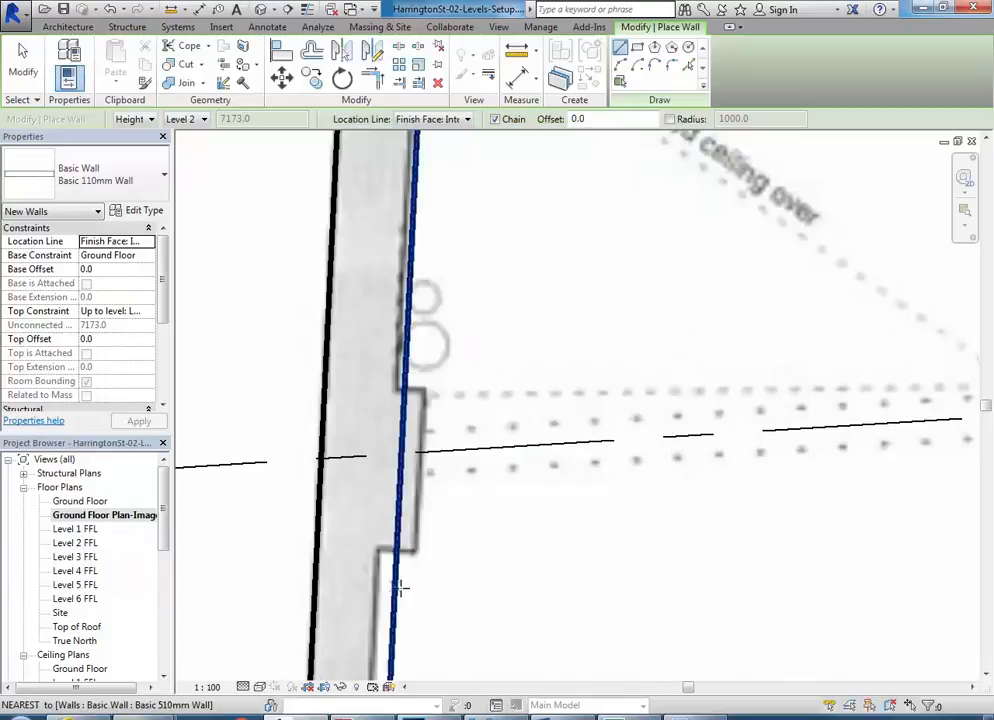
Draw a 110 mm wall about 1020 mm long along the 510 mm wall's inner face over the pier by the circles, located by Finish Face: Interior
scroll(400, 470, "up", 5)
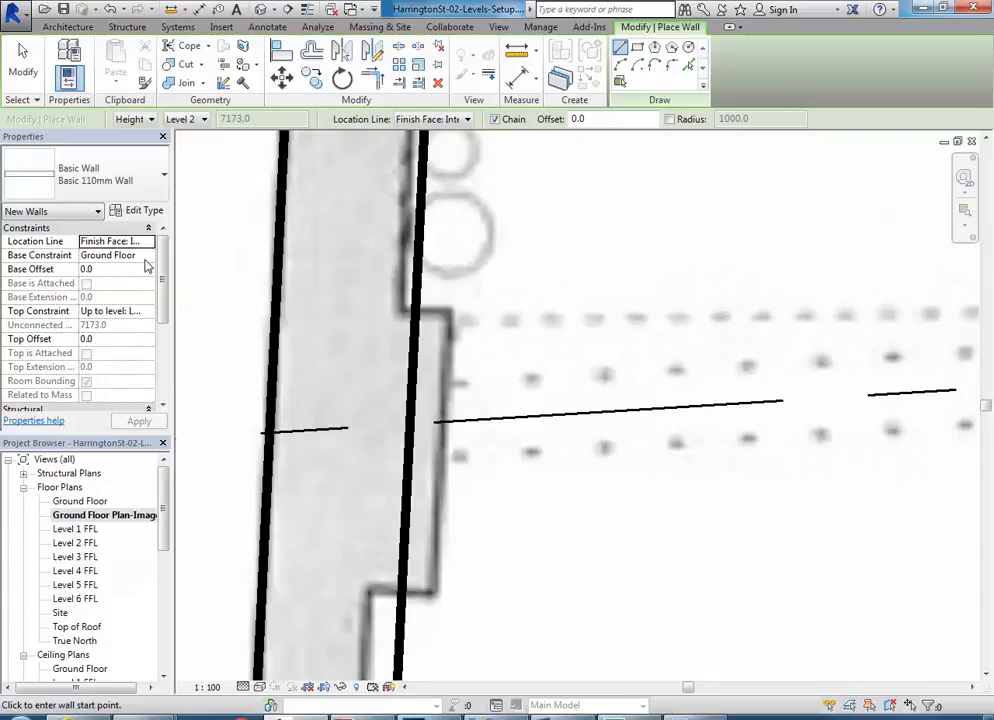
left_click(453, 120)
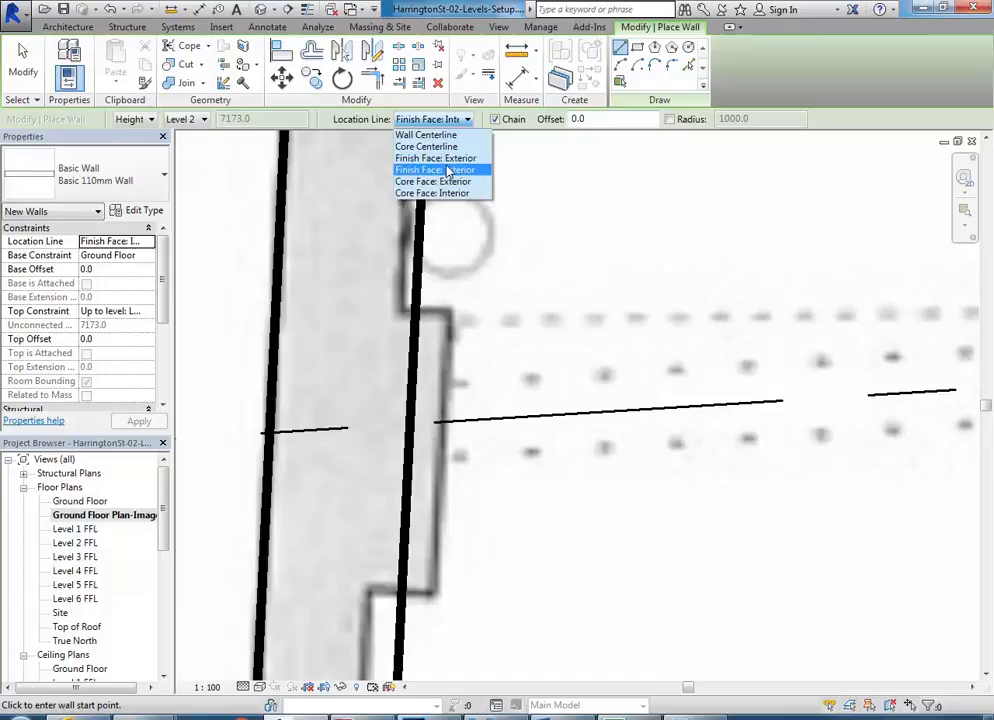
left_click(445, 170)
middle_click_drag(418, 352, 418, 334)
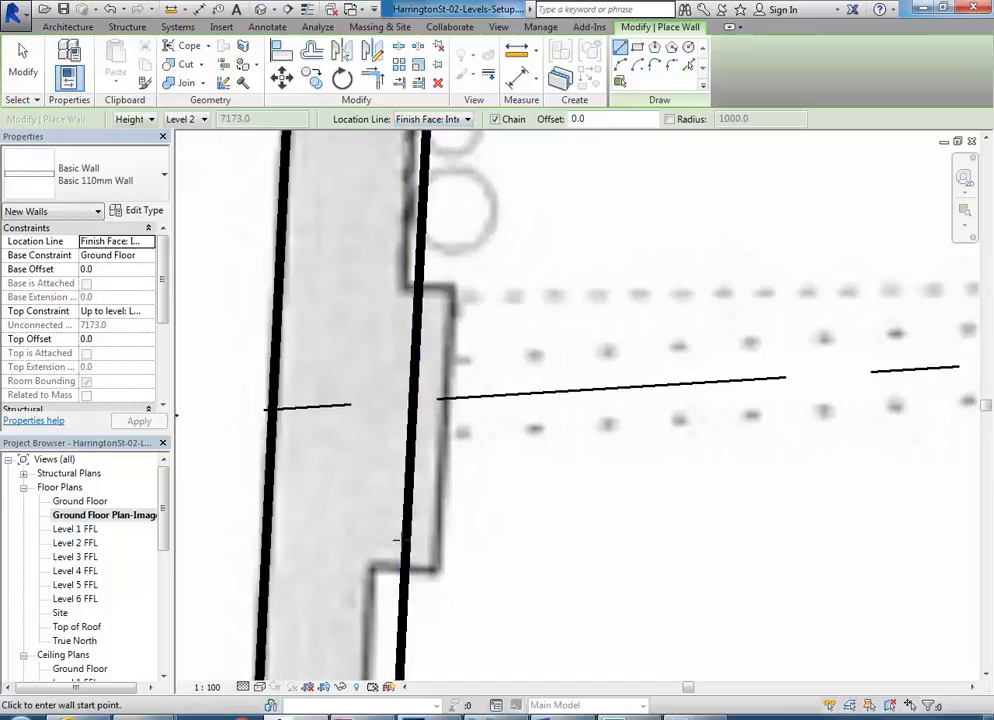
left_click(405, 572)
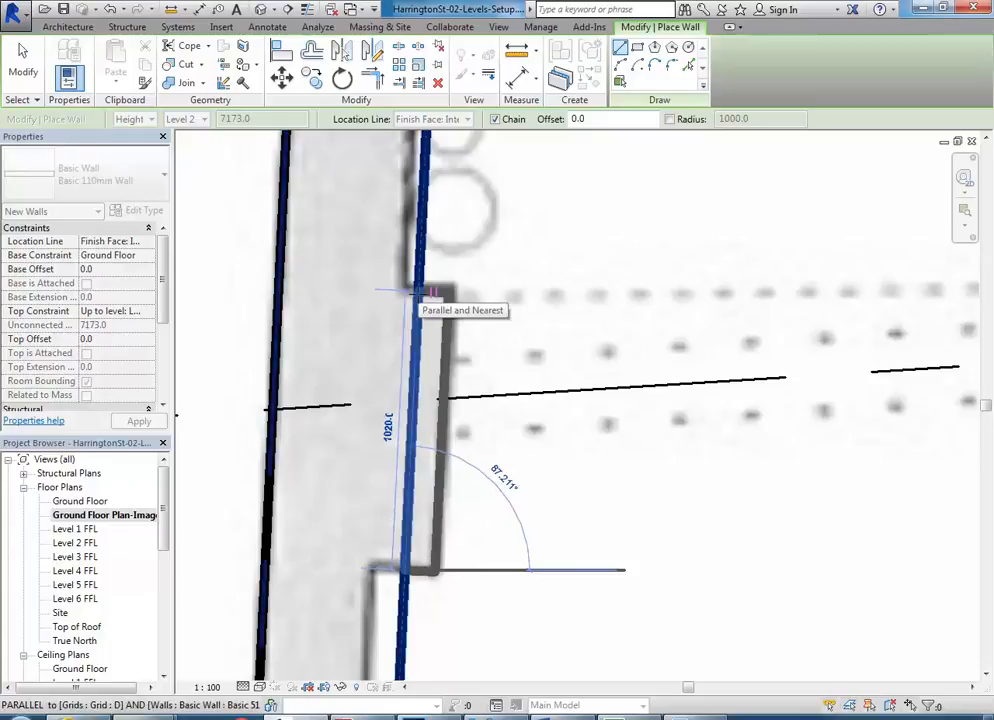
scroll(418, 291, "up", 2)
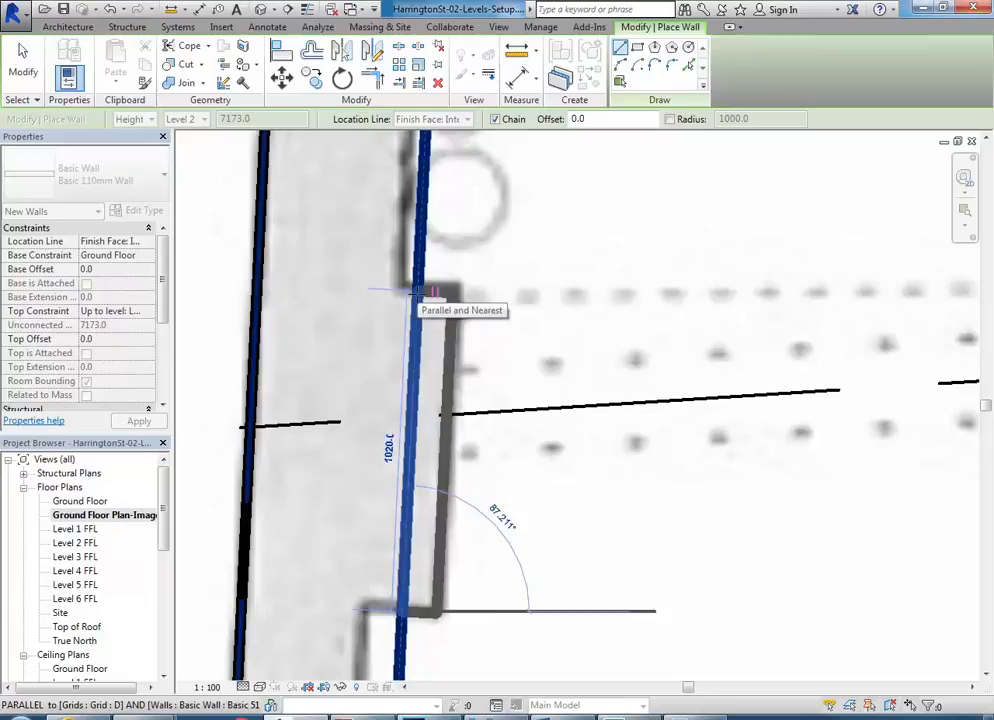
left_click(417, 293)
scroll(563, 318, "down", 2)
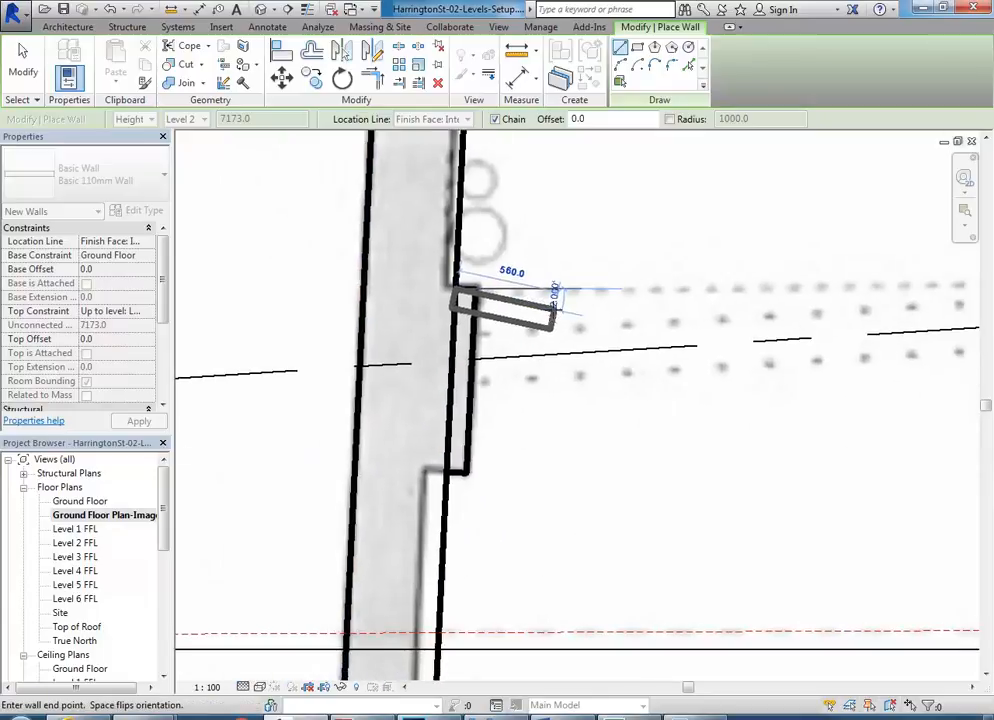
scroll(537, 366, "down", 2)
key("Escape")
key("Escape")
Draw another 110 mm wall over the second pier outline beside the A/C bulkhead, flipped to project inward from the 510 mm wall's inner face
middle_click_drag(506, 518, 486, 374)
middle_click_drag(455, 650, 459, 581)
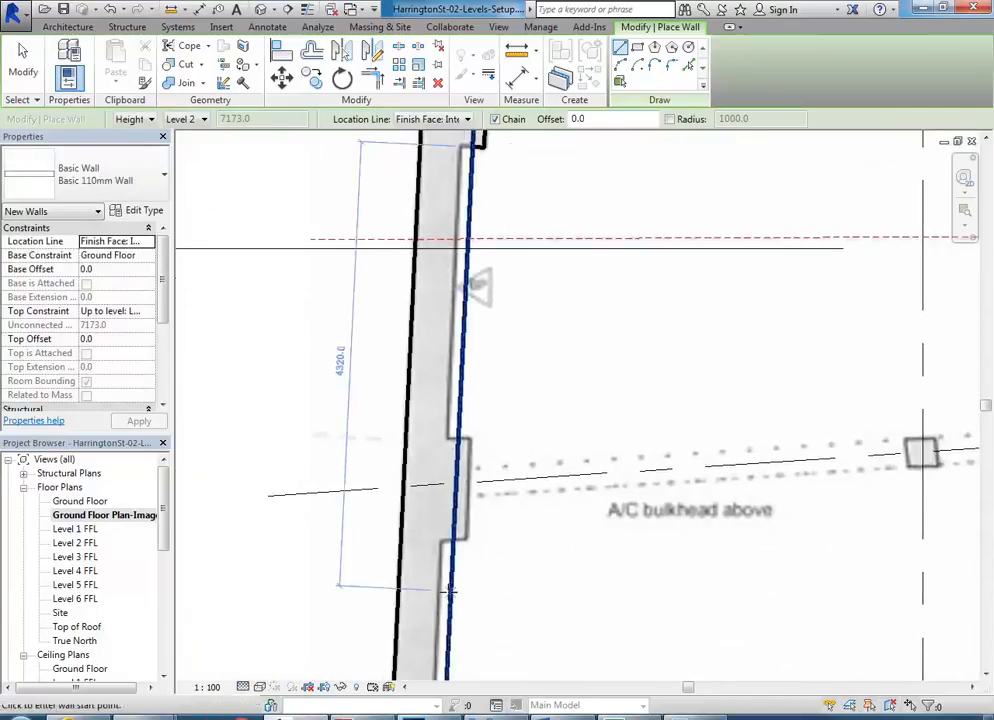
scroll(459, 583, "up", 3)
left_click(450, 448)
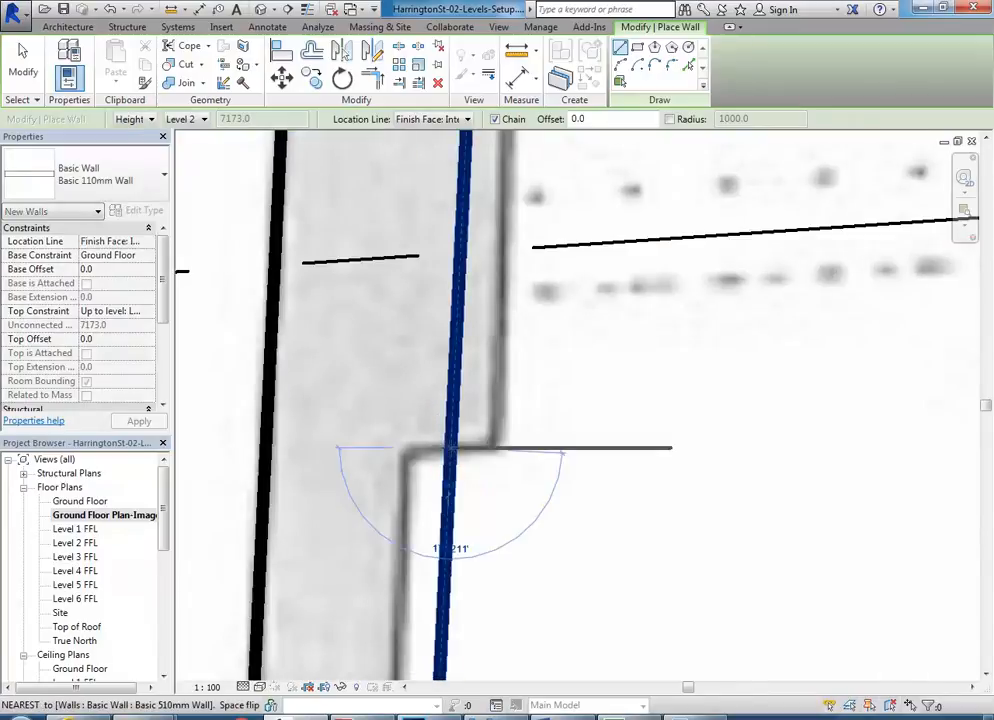
scroll(449, 450, "down", 2)
middle_click_drag(449, 451, 443, 650)
key("space")
left_click(448, 416)
scroll(449, 418, "down", 3)
middle_click_drag(450, 420, 445, 372)
key("Escape")
middle_click_drag(470, 562, 478, 433)
scroll(448, 575, "up", 2)
middle_click_drag(448, 577, 448, 518)
scroll(440, 515, "up", 2)
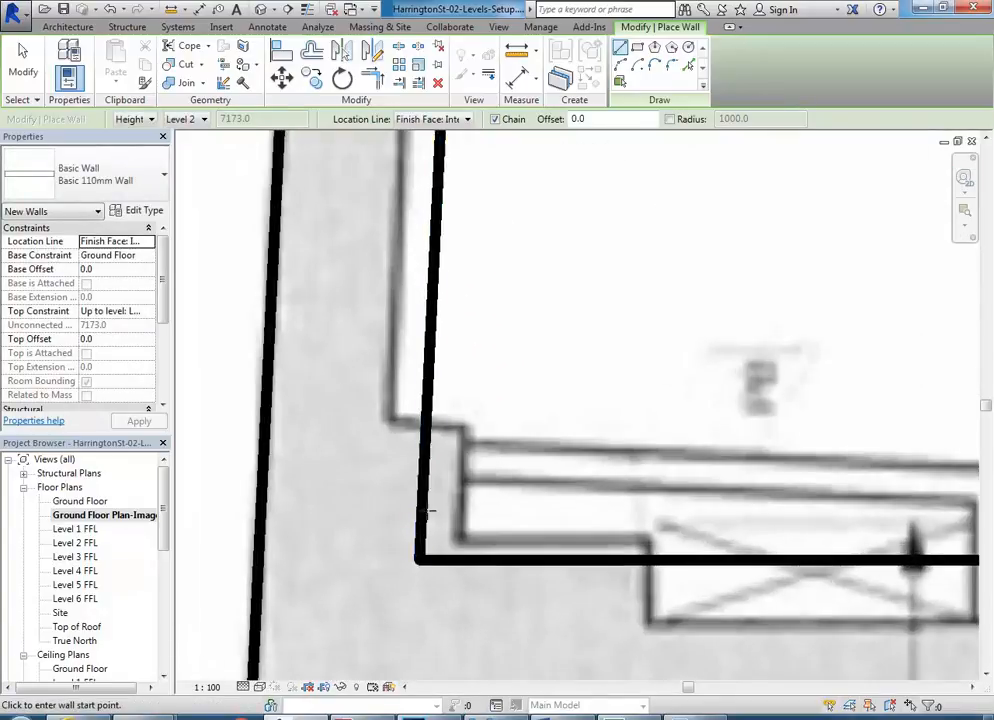
left_click(422, 430)
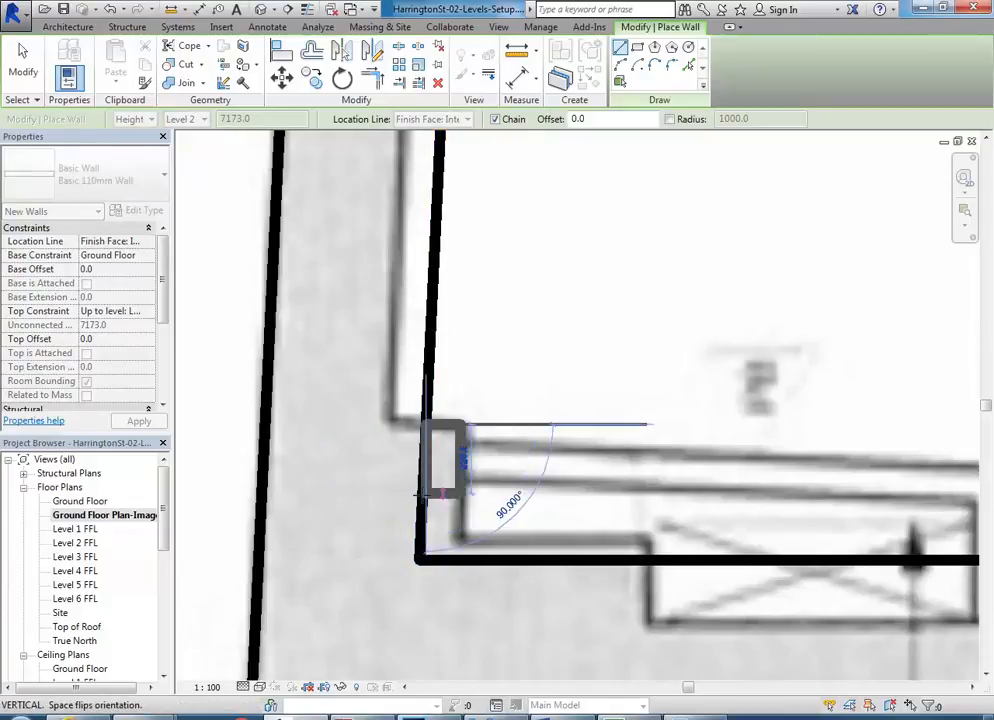
scroll(410, 505, "down", 1)
scroll(410, 505, "down", 2)
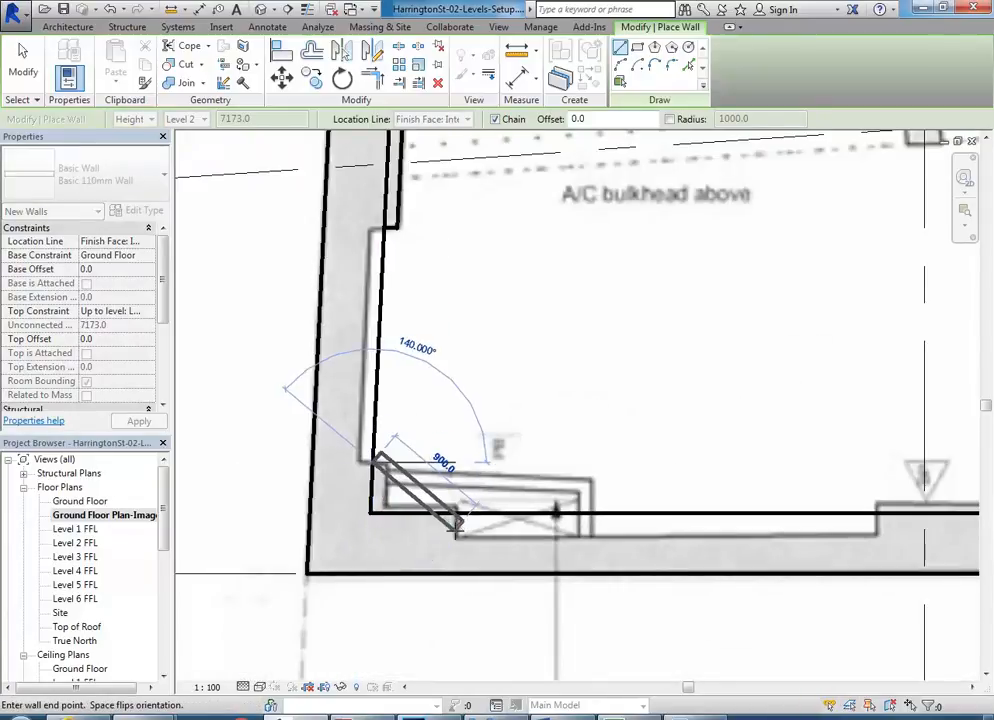
key("Escape")
scroll(430, 454, "down", 1)
middle_click_drag(430, 454, 389, 577)
key("Escape")
Join the 110 mm pier wall beside the two circles with the adjoining 510 mm wall
middle_click_drag(327, 320, 344, 528)
scroll(350, 449, "down", 1)
middle_click_drag(353, 451, 331, 592)
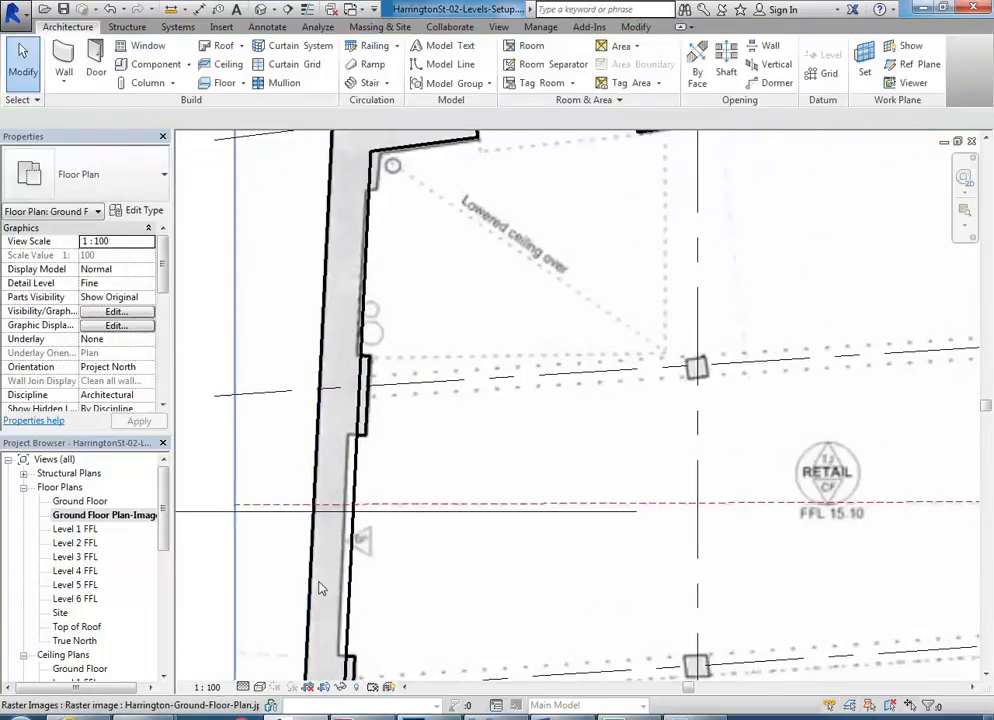
scroll(330, 400, "up", 4)
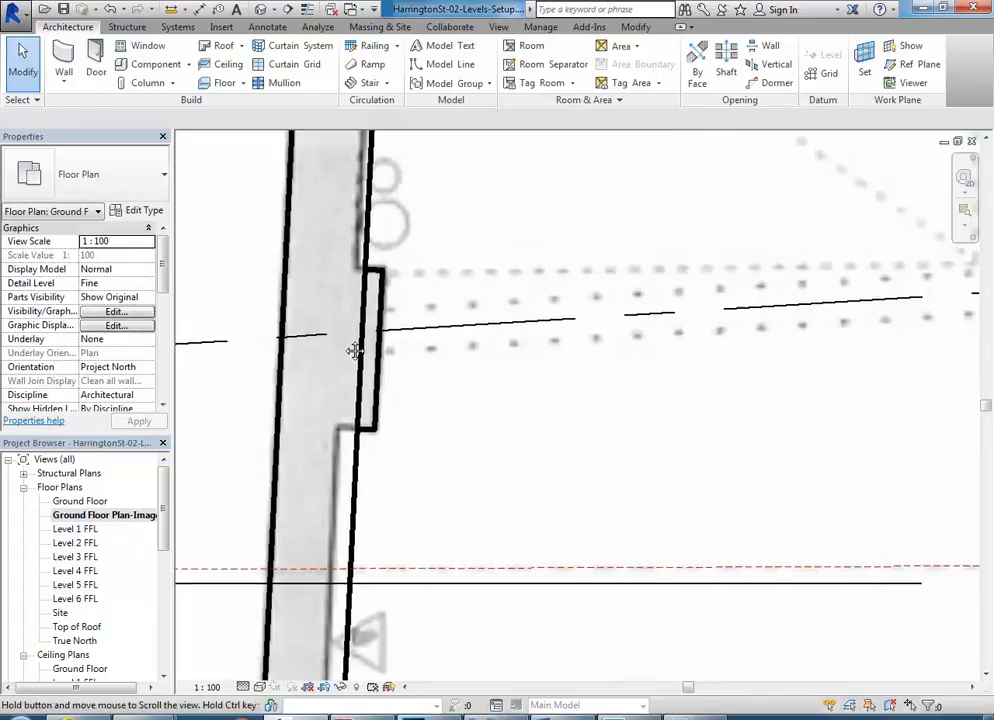
middle_click_drag(358, 362, 371, 418)
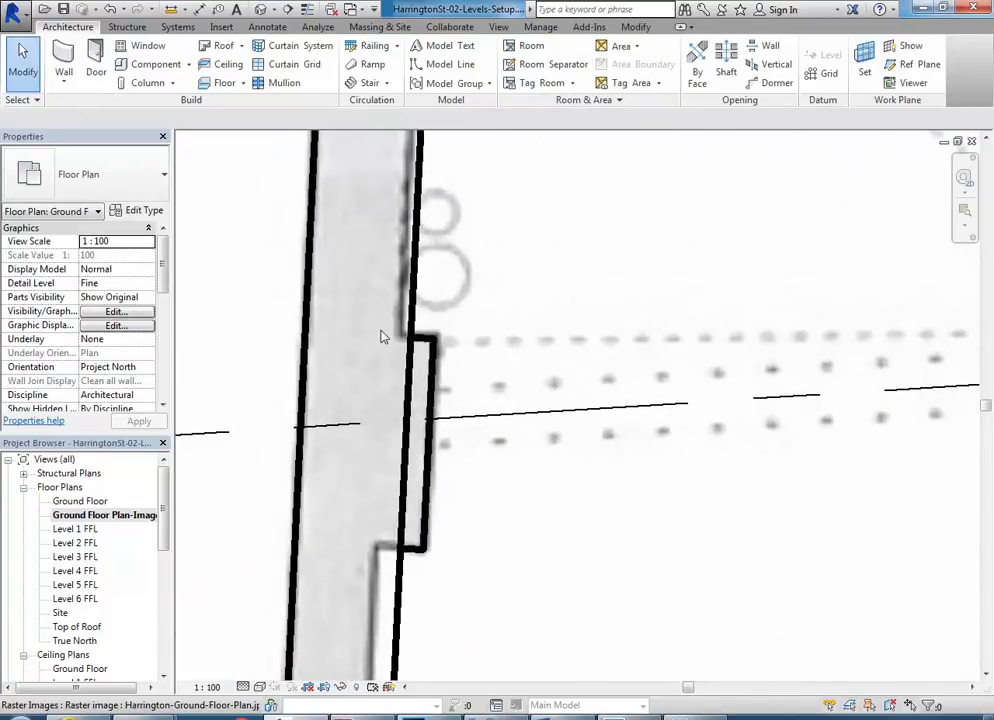
left_click(636, 27)
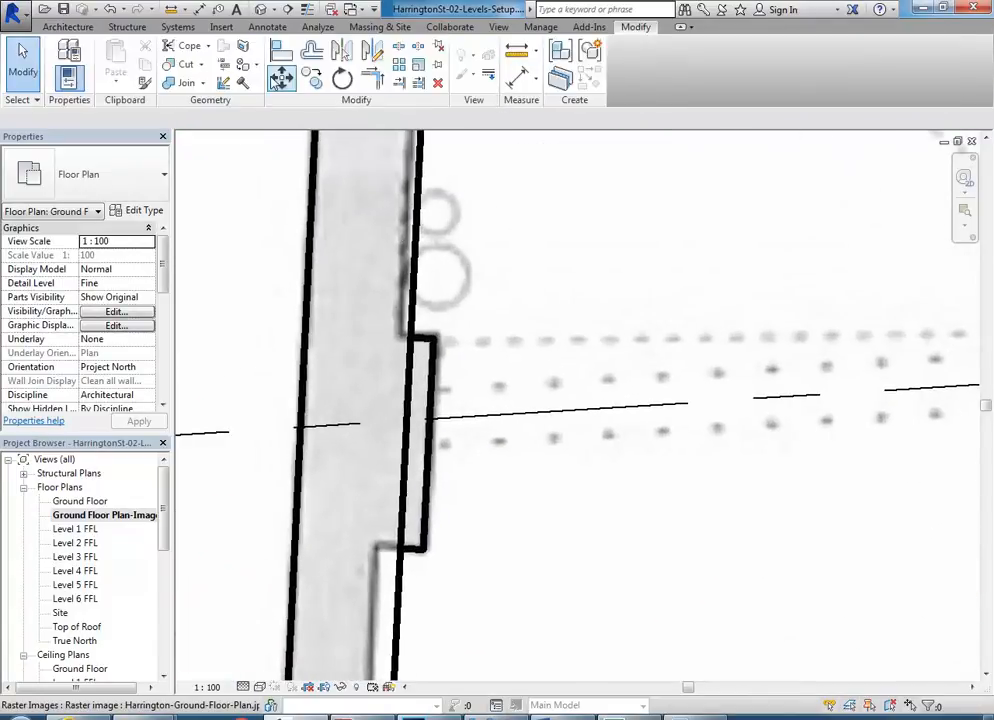
left_click(182, 86)
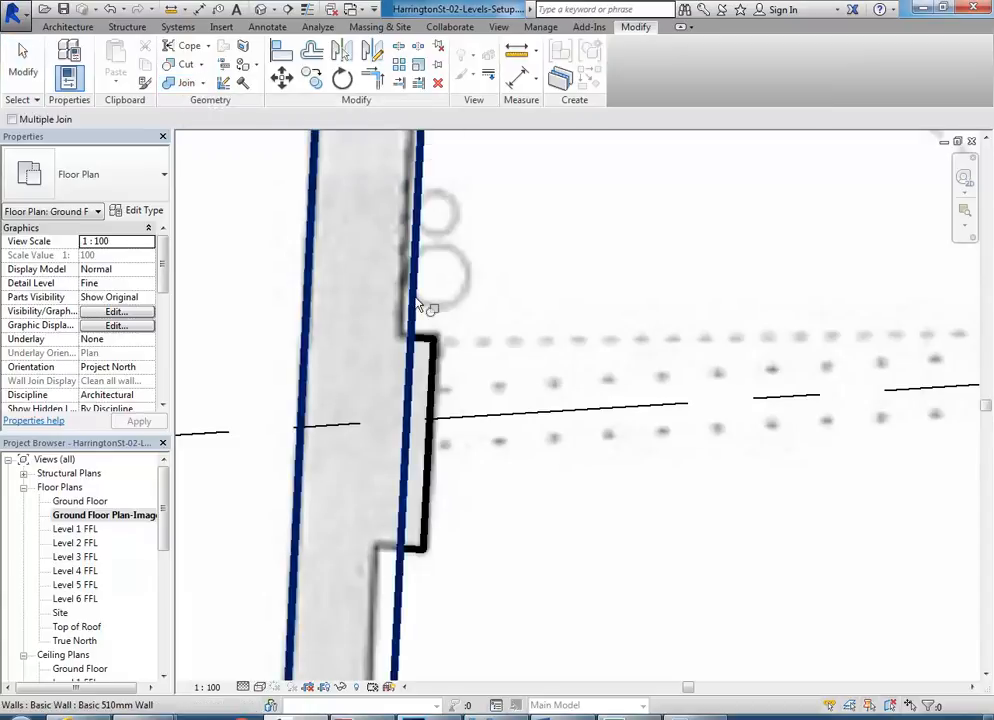
left_click(418, 303)
left_click(440, 348)
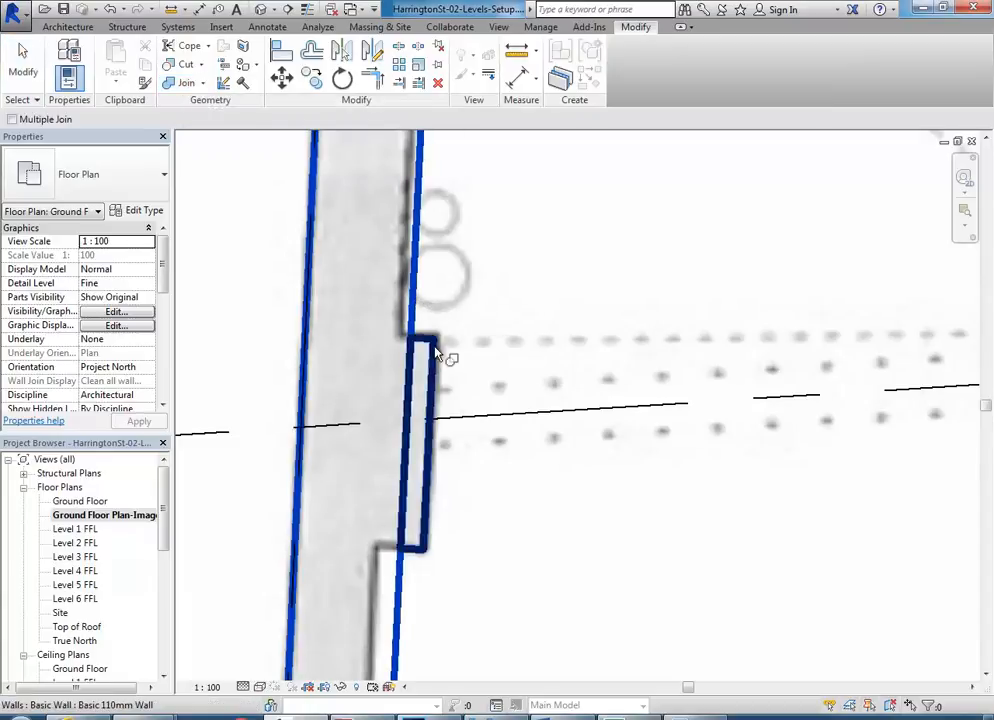
Join the second pier wall, beside the A/C bulkhead, with the same 510 mm wall and finish joining
middle_click_drag(437, 348, 406, 378)
scroll(415, 460, "down", 2)
left_click(414, 460)
scroll(420, 480, "up", 2)
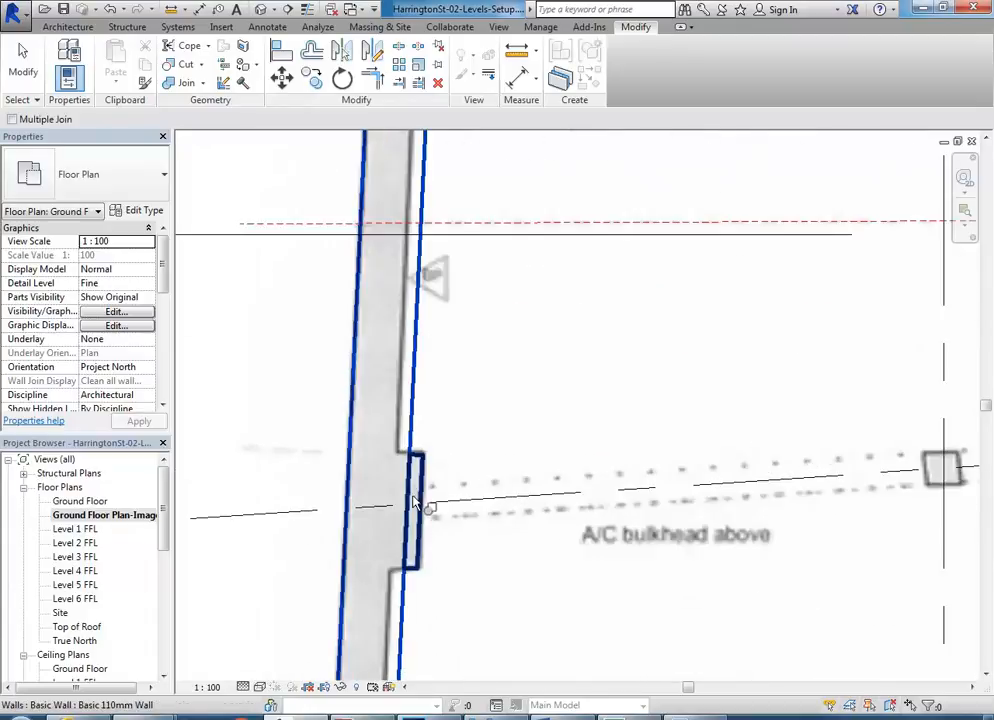
left_click(423, 491)
scroll(412, 453, "down", 3)
key("Escape")
Review the complete wall outline over the plan image, open the Level 1 FFL floor plan and look at its view duplication options
middle_click_drag(474, 514, 432, 528)
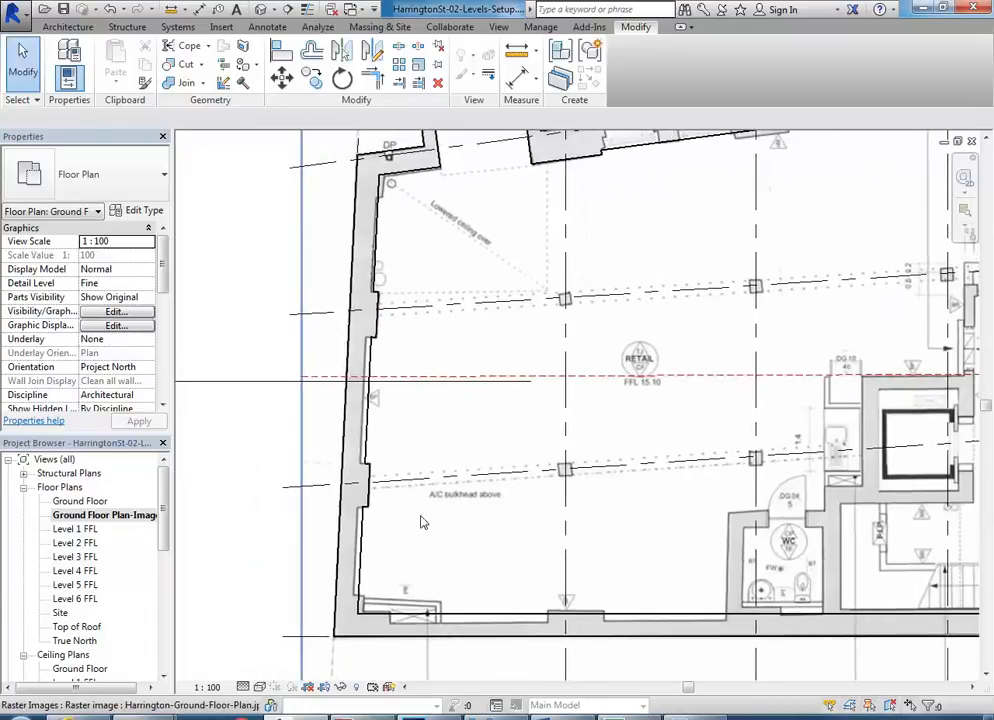
scroll(479, 514, "down", 4)
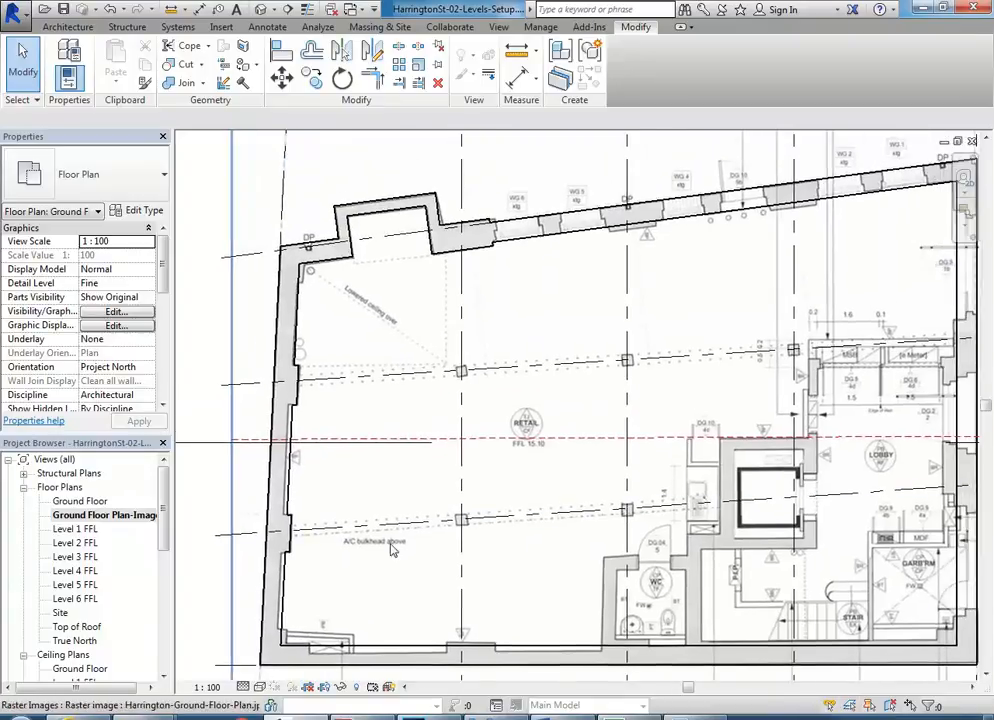
middle_click_drag(373, 496, 391, 489)
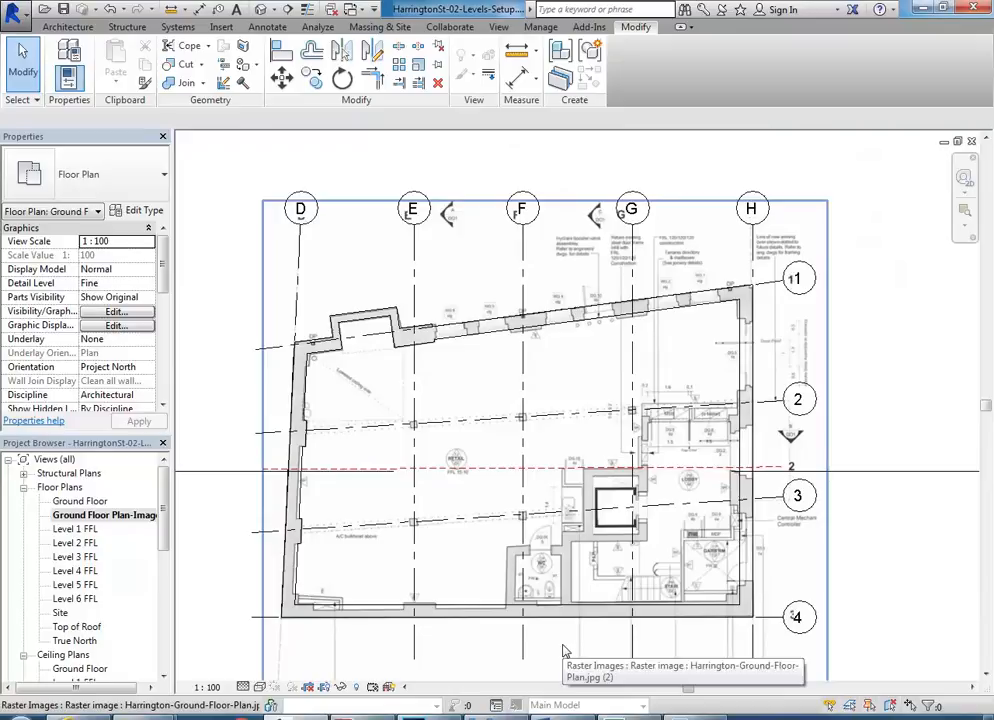
double_click(75, 530)
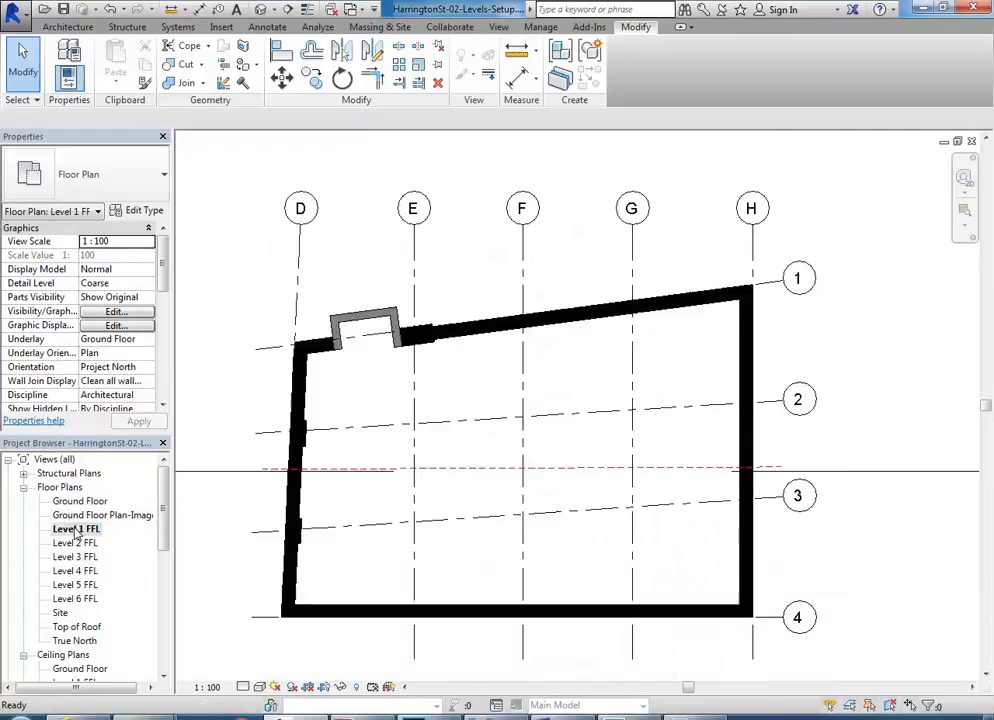
right_click(76, 535)
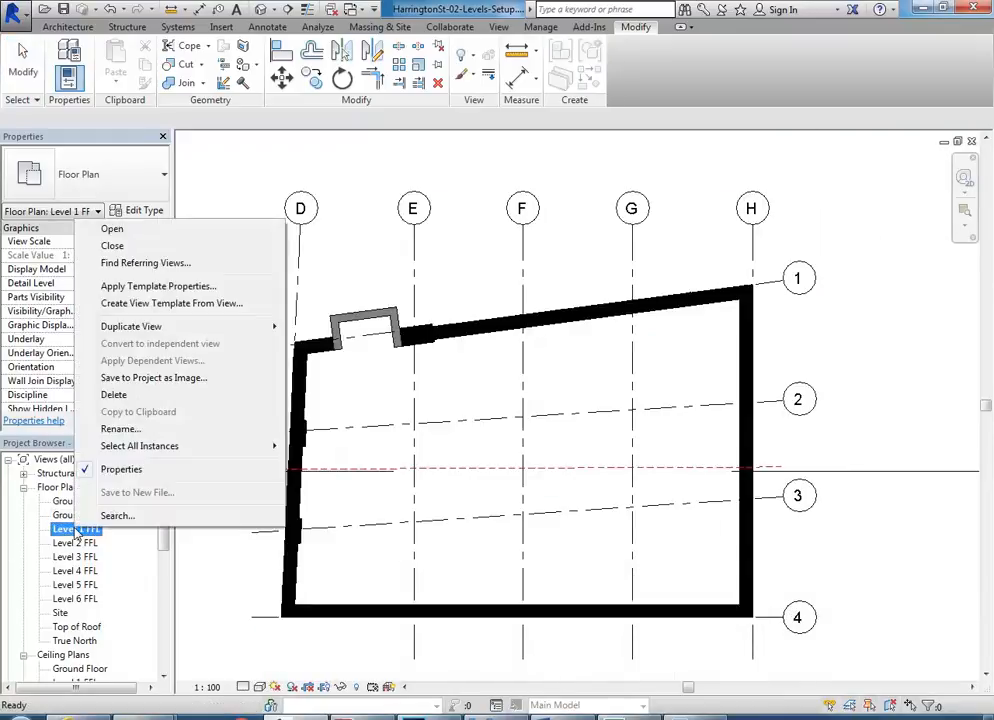
mouse_move(139, 336)
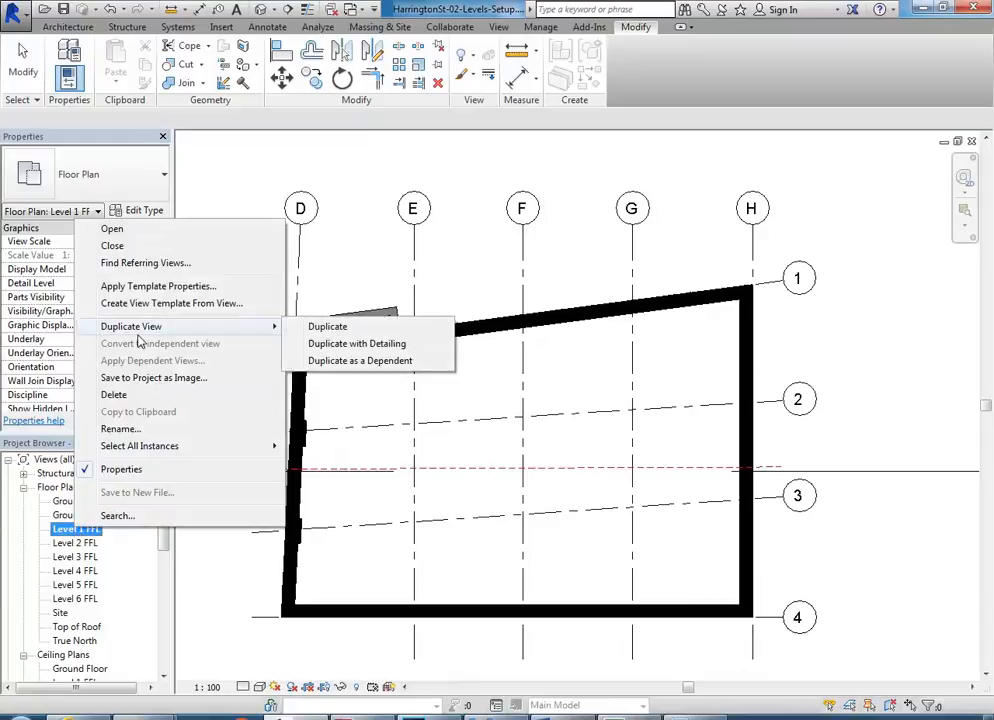
left_click(330, 327)
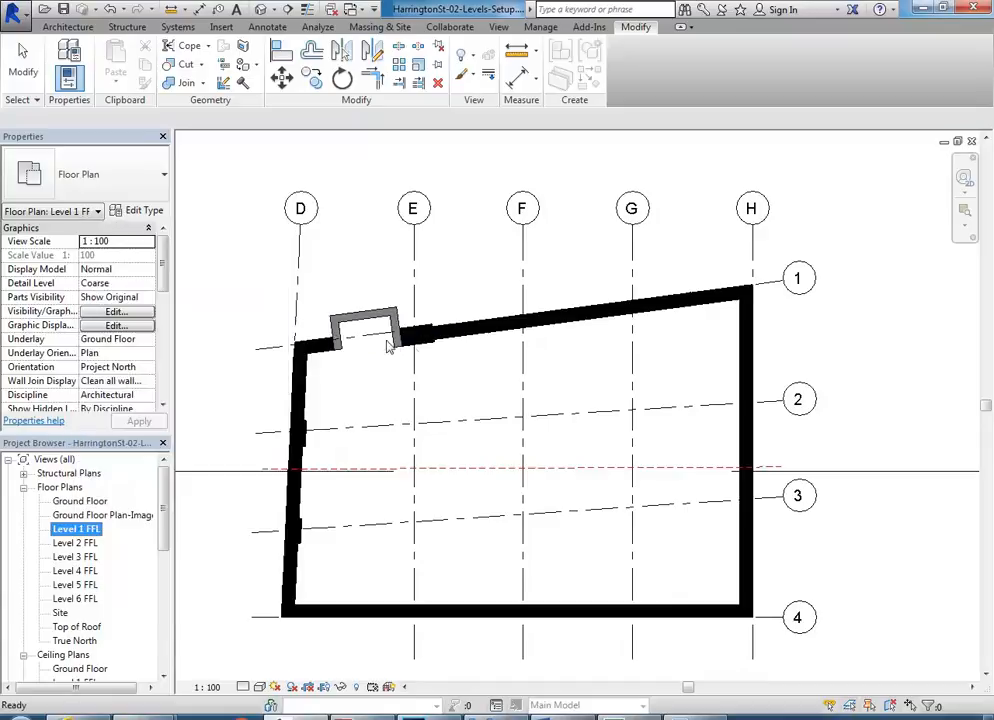
Inspect the 510 mm wall along grid 1 in plan and examine all external walls in the 3D view
left_click(501, 338)
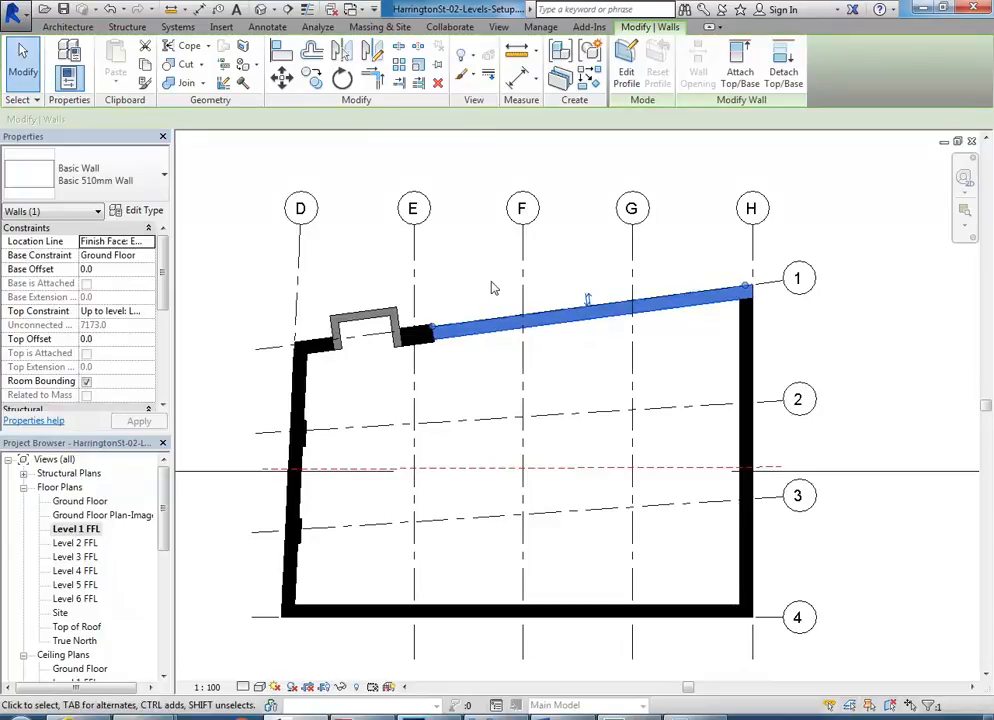
left_click(470, 246)
left_click(261, 9)
middle_click_drag(733, 344, 518, 401, "shift")
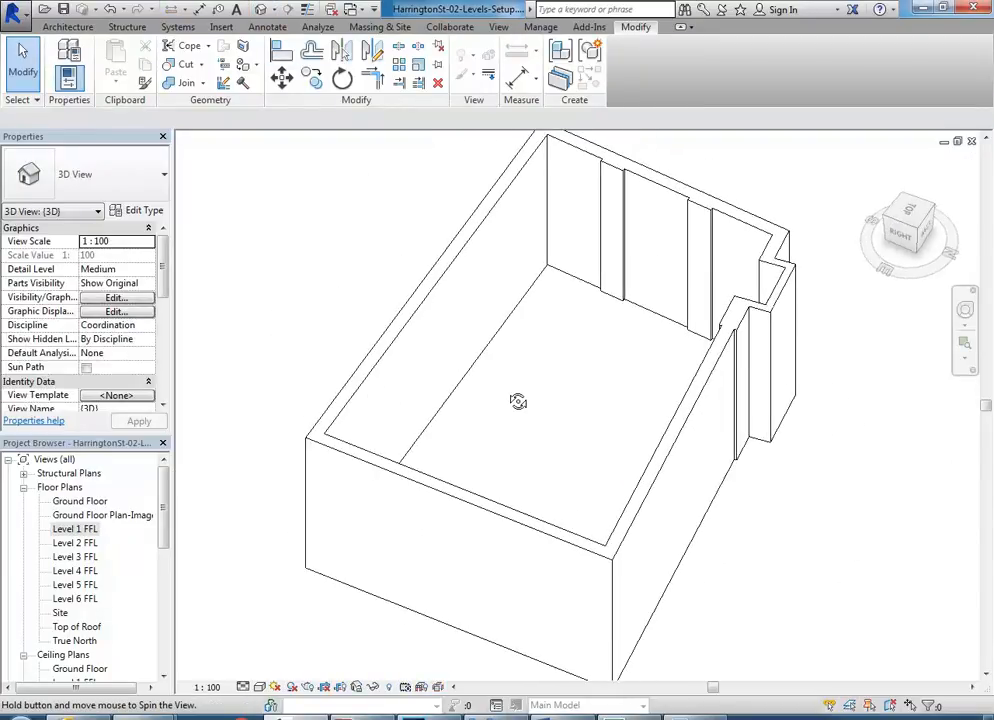
Return to the Level 1 FFL floor plan and select the three Generic 300mm walls that form the projecting bay near grid 1
double_click(60, 529)
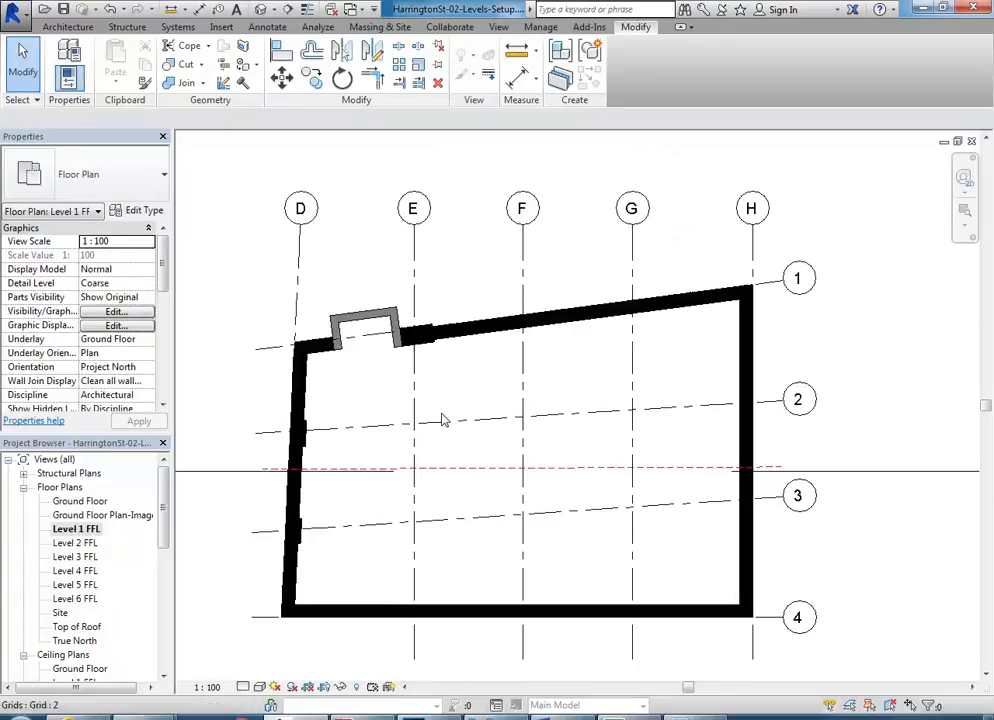
scroll(366, 384, "up", 5)
left_click(366, 384)
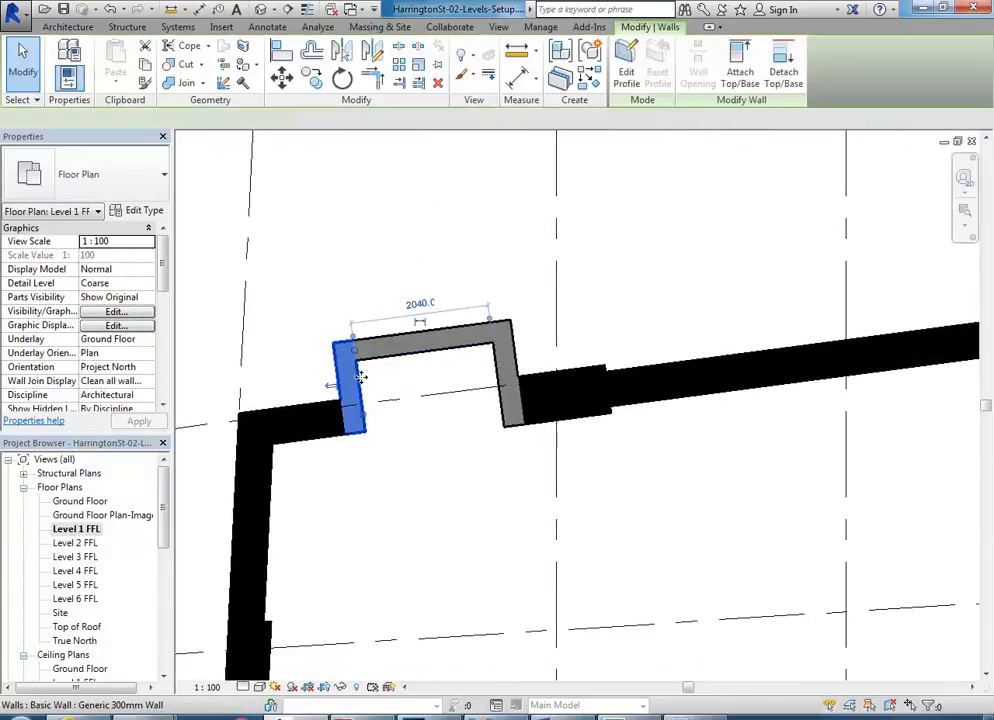
scroll(377, 382, "up", 2)
left_click(397, 352, "ctrl")
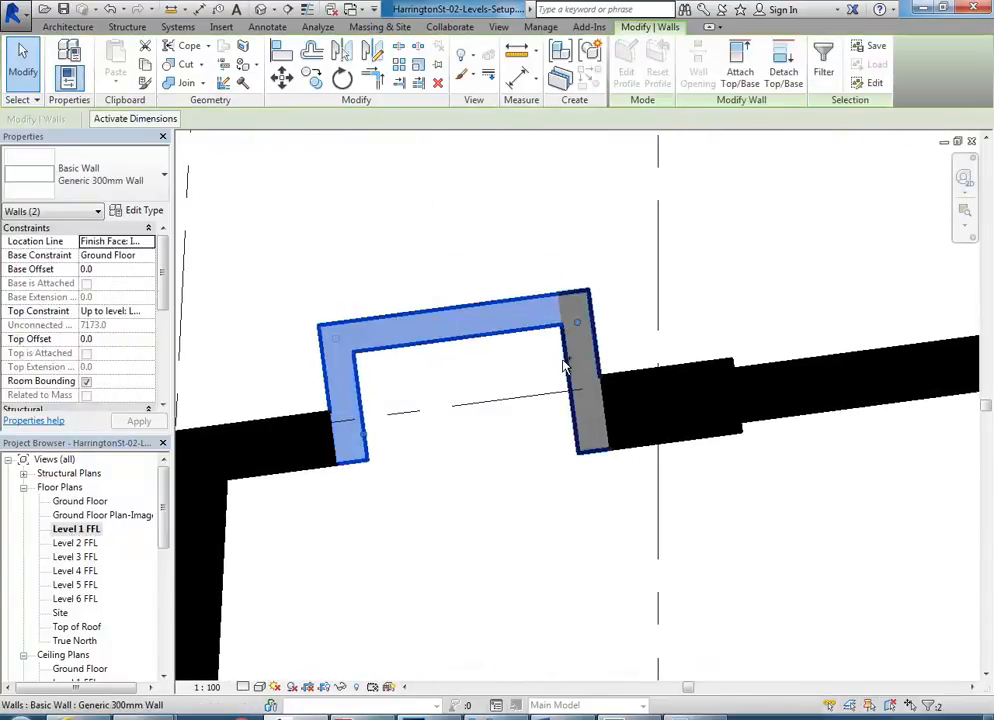
left_click(578, 380, "ctrl")
middle_click_drag(489, 669, 450, 577)
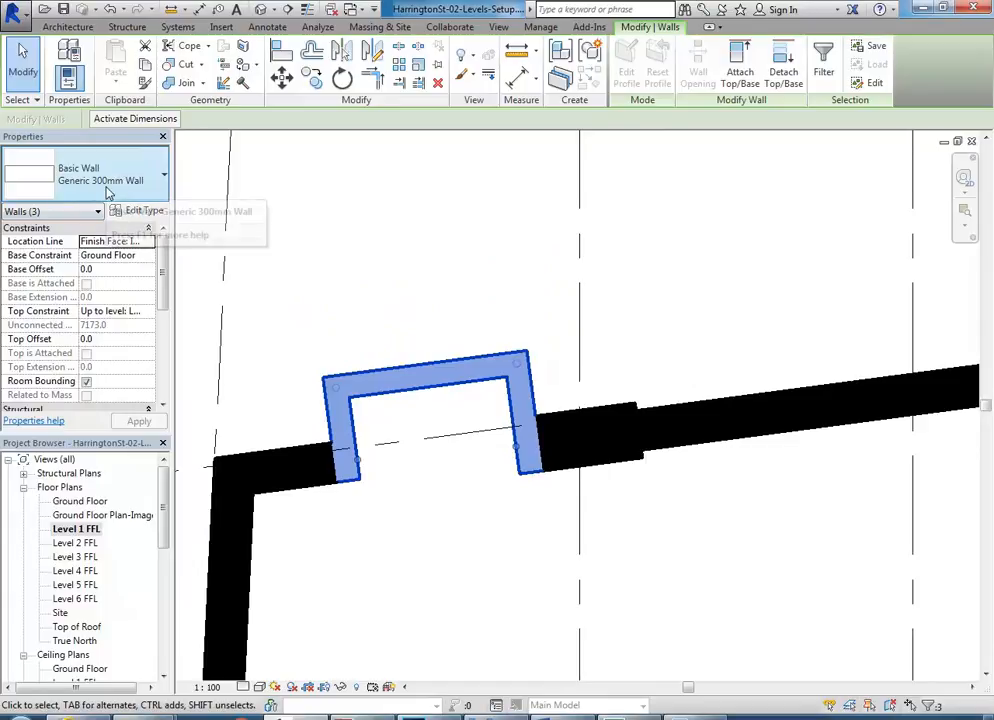
Duplicate the three selected bay walls' Generic 300mm type as a new type named Basic 300mm Wall
left_click(138, 211)
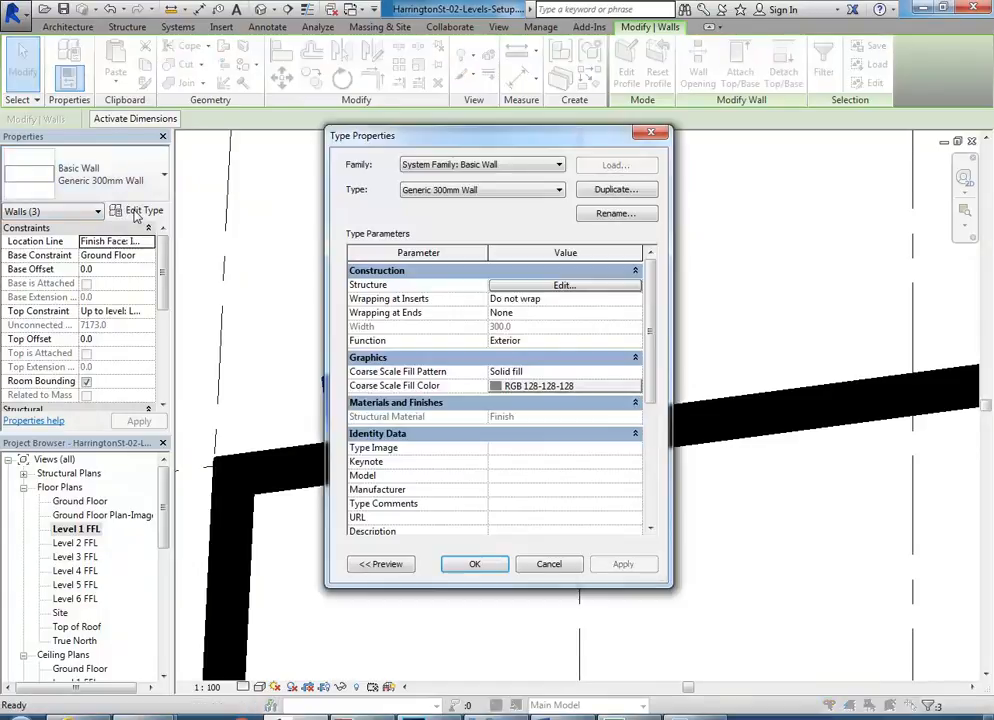
left_click(616, 190)
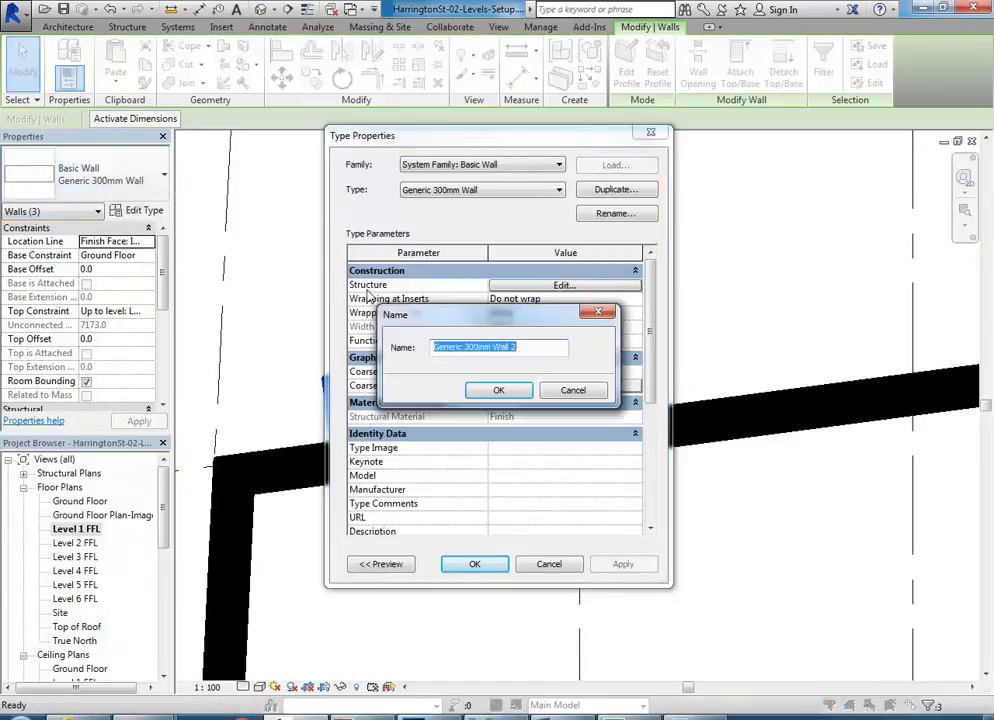
left_click(537, 349)
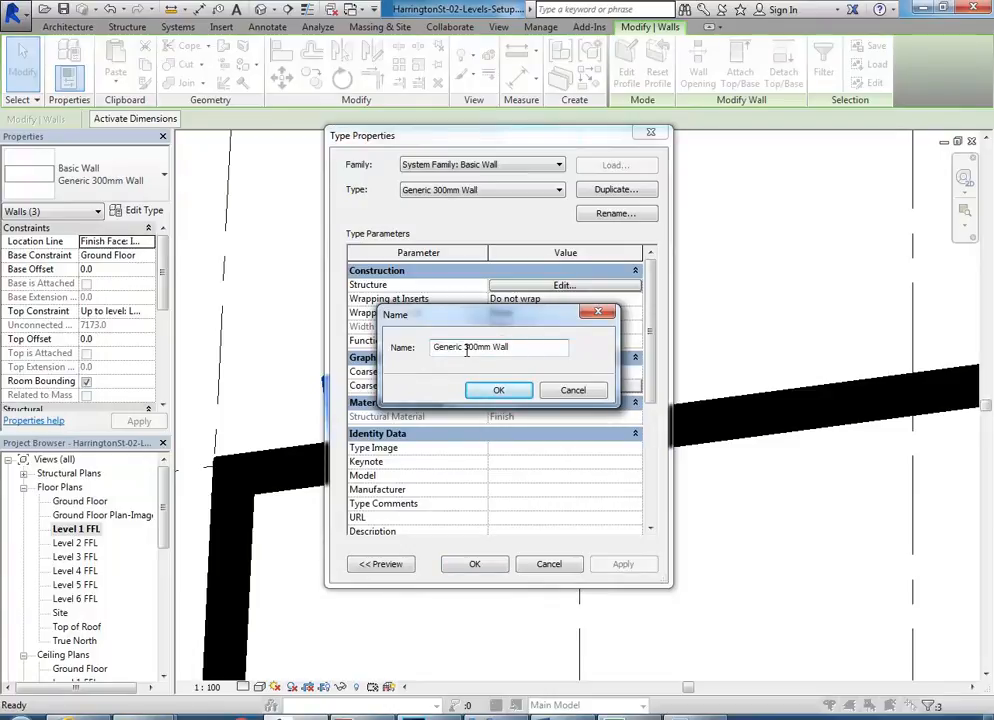
left_click_drag(464, 349, 408, 352)
type("Basic")
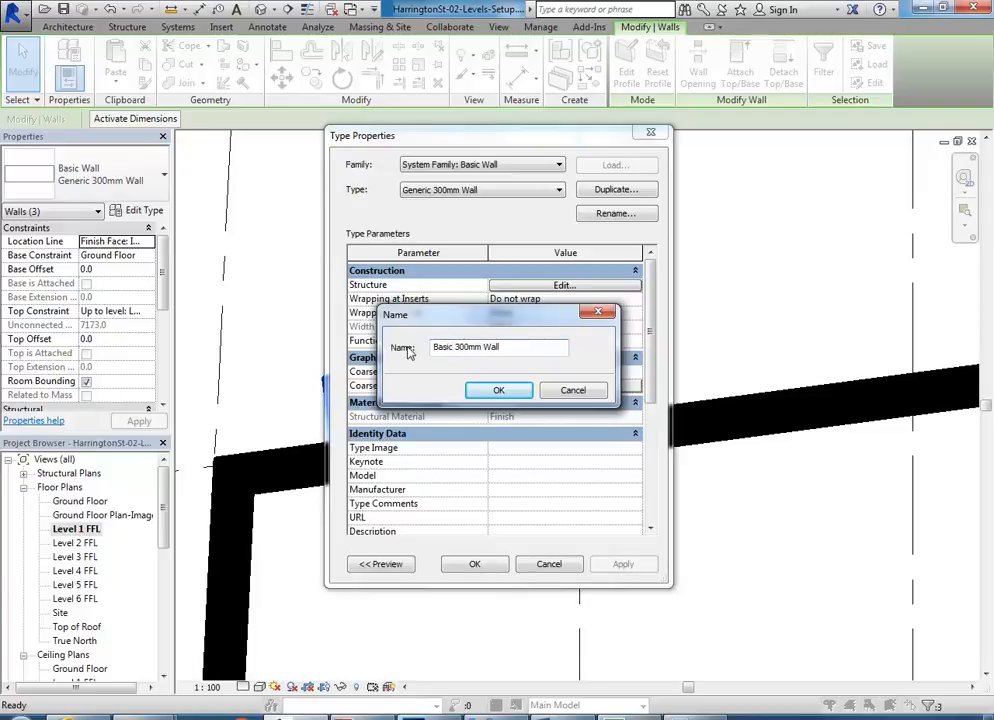
left_click(530, 343)
left_click(507, 397)
Set the Basic 300mm Wall type's coarse scale fill color to black, apply it to the bay walls and deselect them
left_click(565, 385)
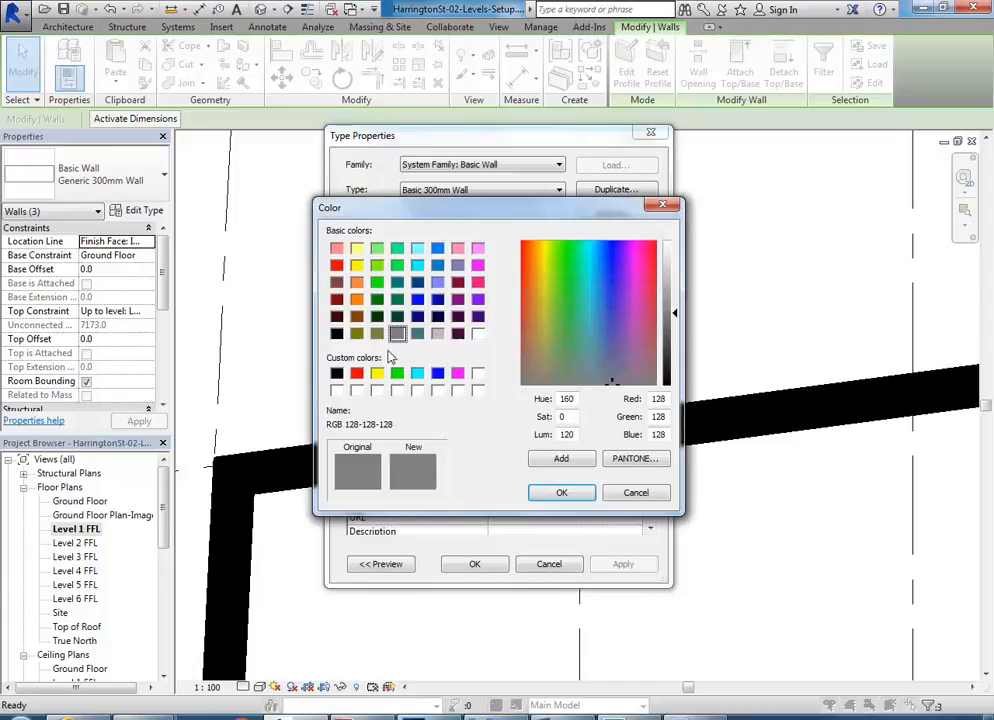
left_click(336, 373)
left_click(568, 494)
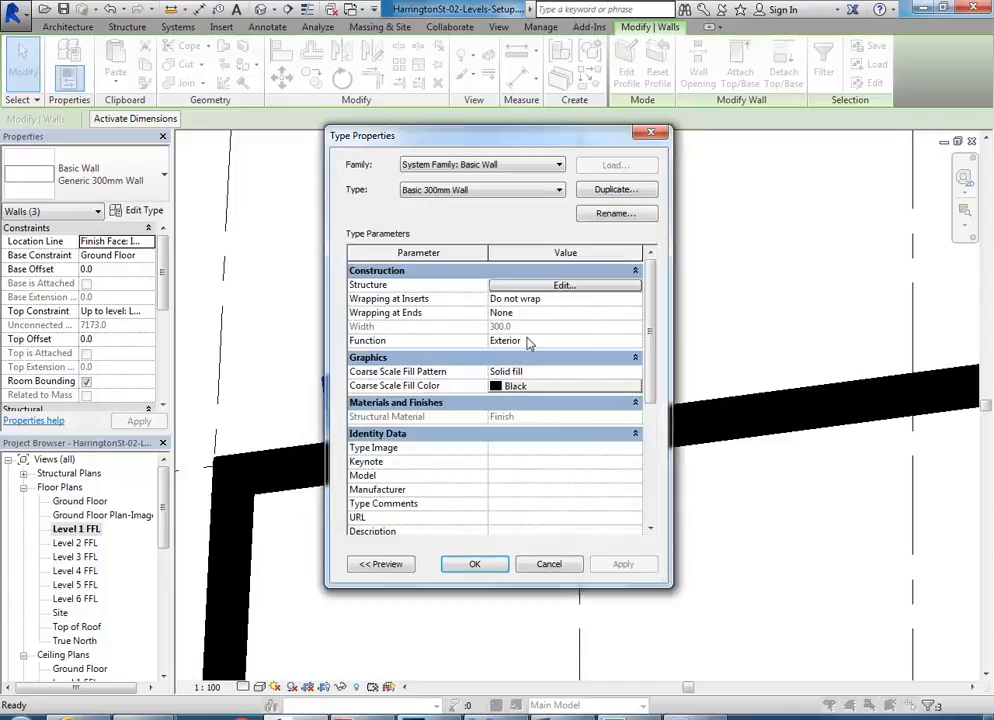
left_click(476, 565)
left_click(467, 527)
Review the complete wall outline in plan and 3D, and compare it with the Harrington-Ground-Floor-Plan.jpg image
scroll(467, 527, "down", 3)
middle_click_drag(467, 527, 464, 505)
scroll(464, 505, "down", 3)
middle_click_drag(464, 505, 398, 438)
scroll(434, 398, "up", 1)
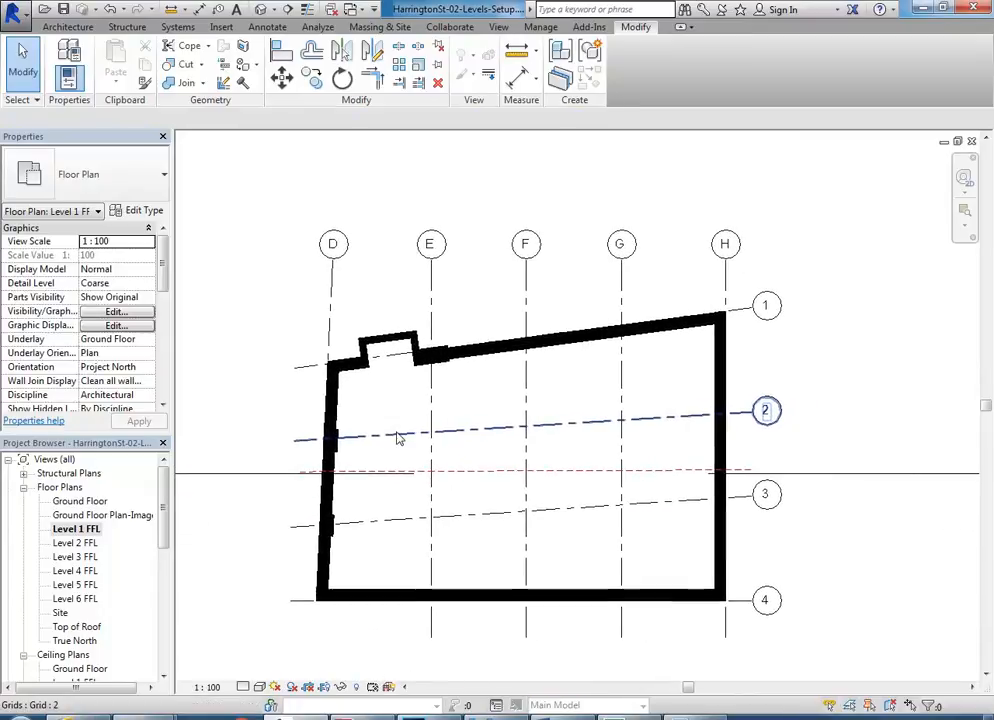
left_click(261, 10)
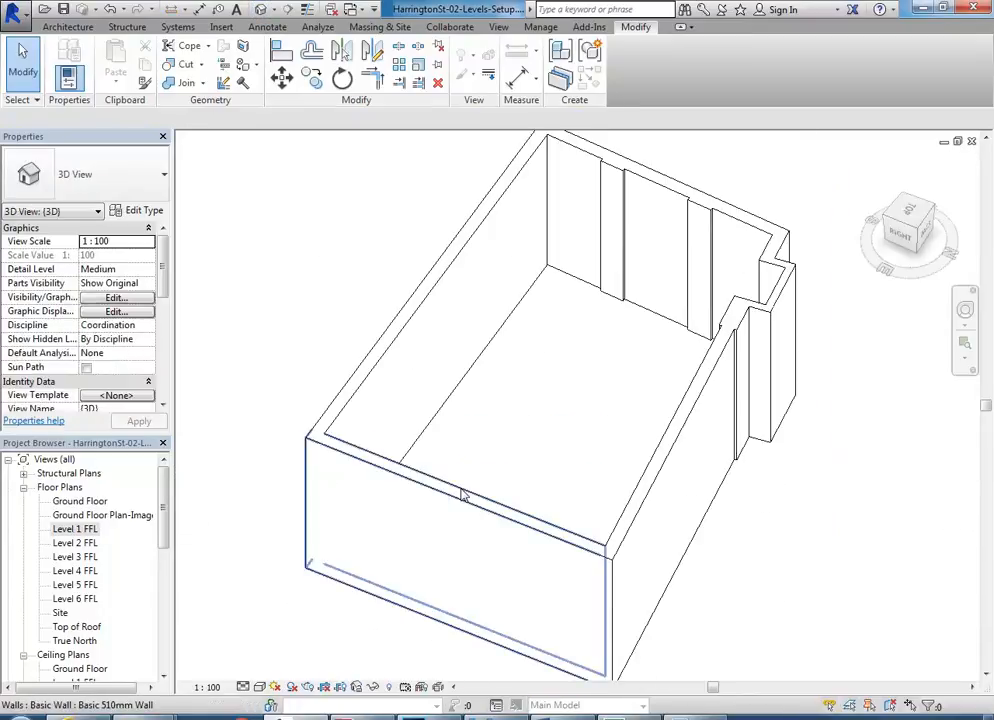
middle_click_drag(640, 544, 603, 541, "shift")
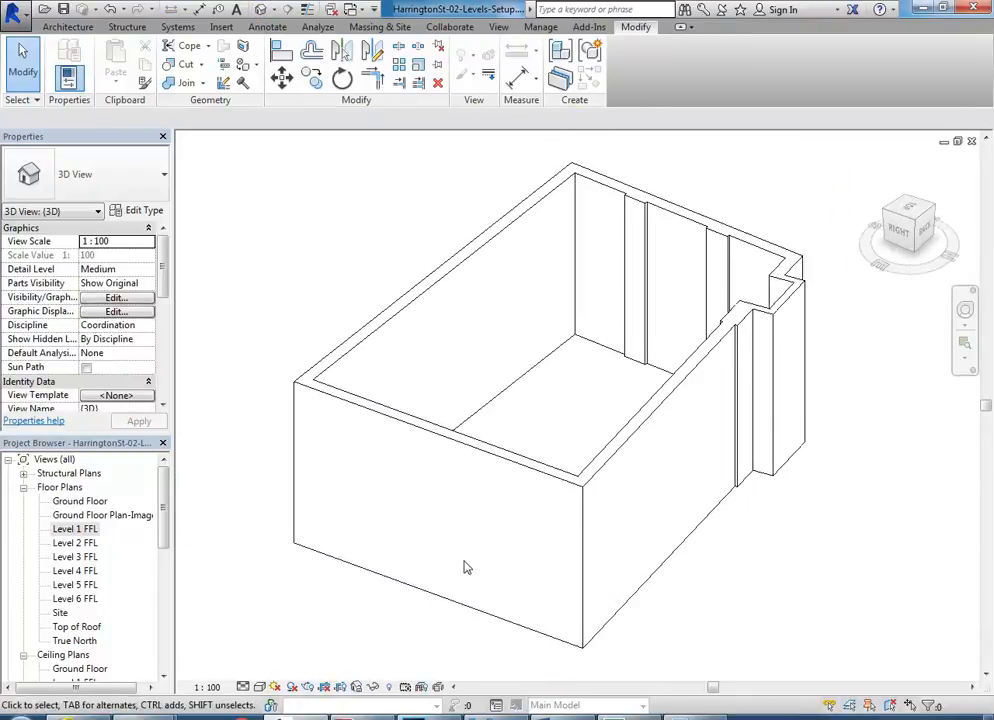
left_click(460, 718)
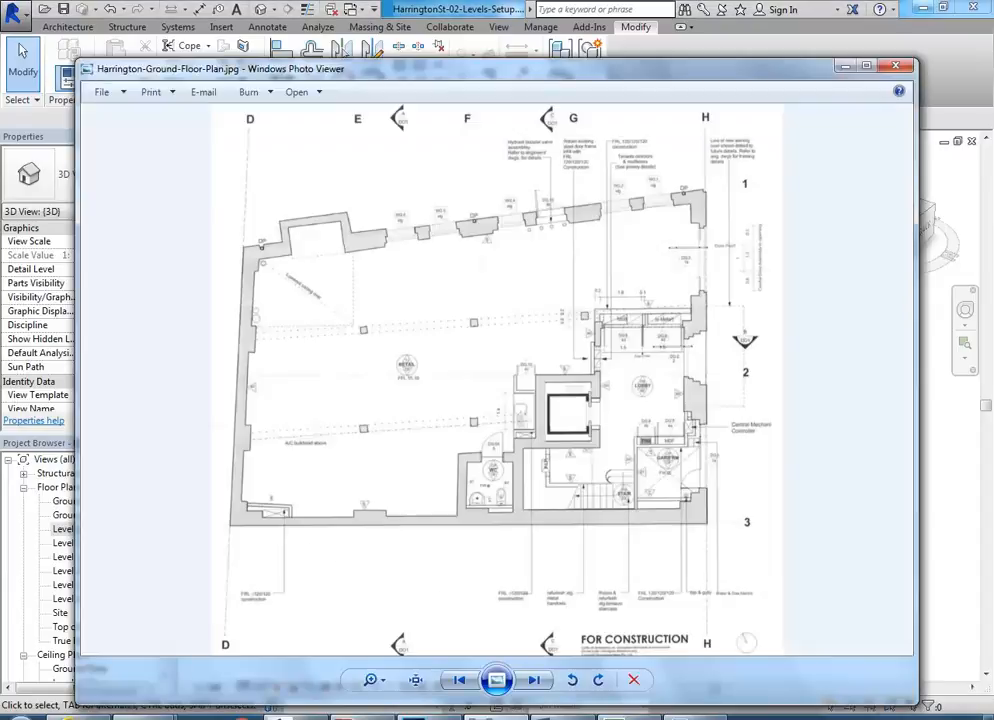
left_click(460, 718)
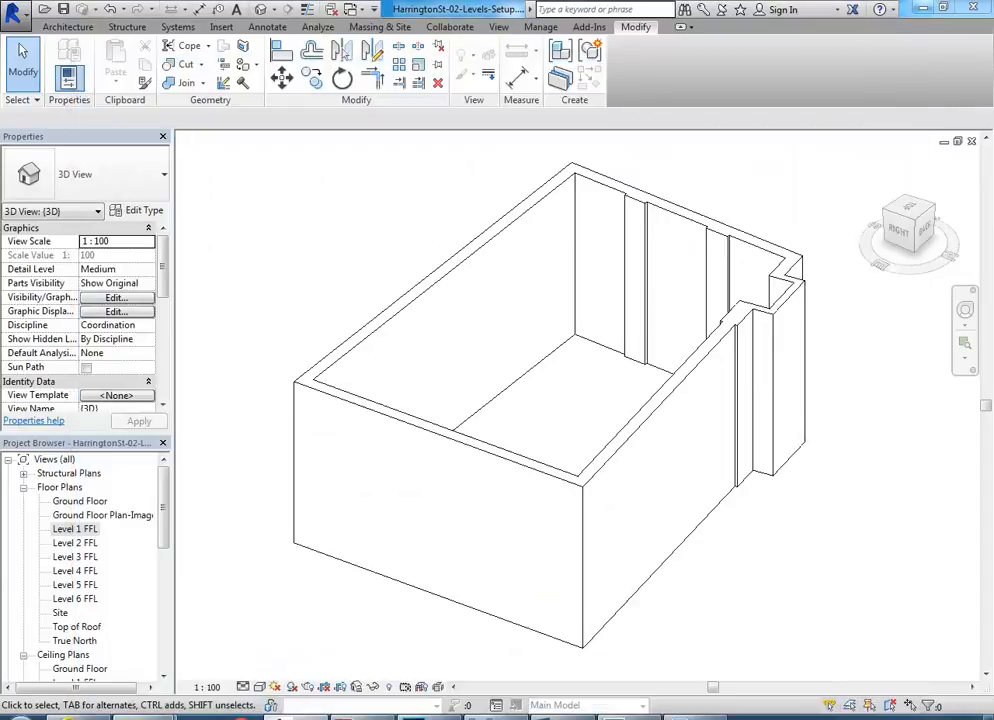
Switch to Google Maps Street View and examine the corner building's window rows, horizontal band and full facade height, then return to Revit
left_click(90, 717)
mouse_move(411, 327)
left_mouse_down()
mouse_move(415, 342)
mouse_move(393, 322)
left_mouse_up()
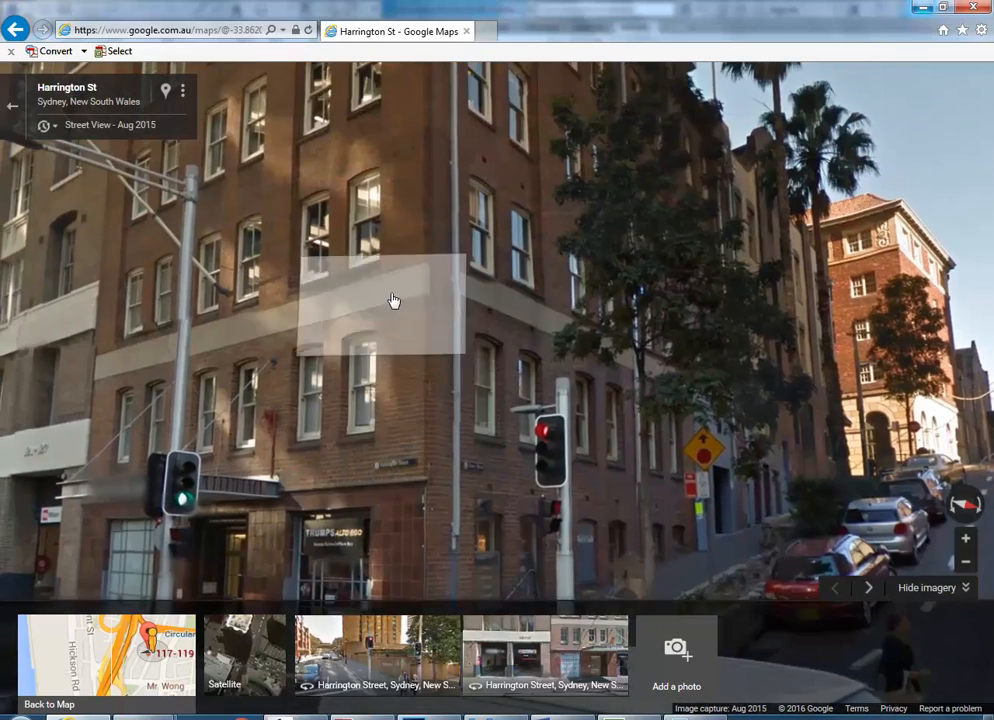
left_click_drag(344, 222, 459, 373)
scroll(335, 459, "up", 2)
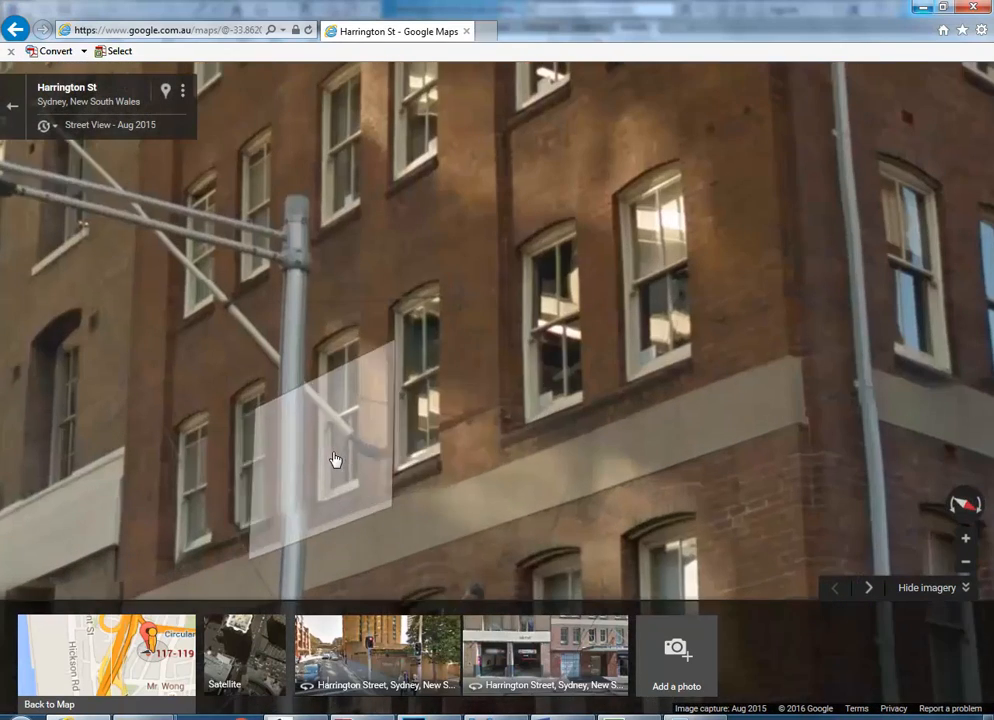
left_click_drag(473, 470, 424, 424)
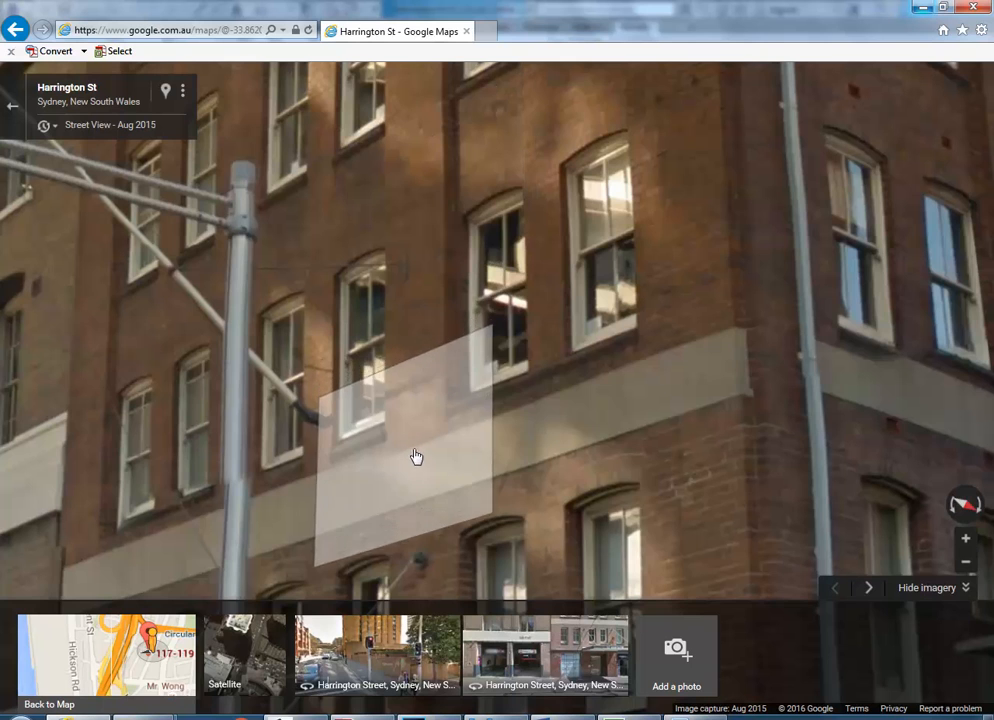
left_click_drag(415, 459, 403, 291)
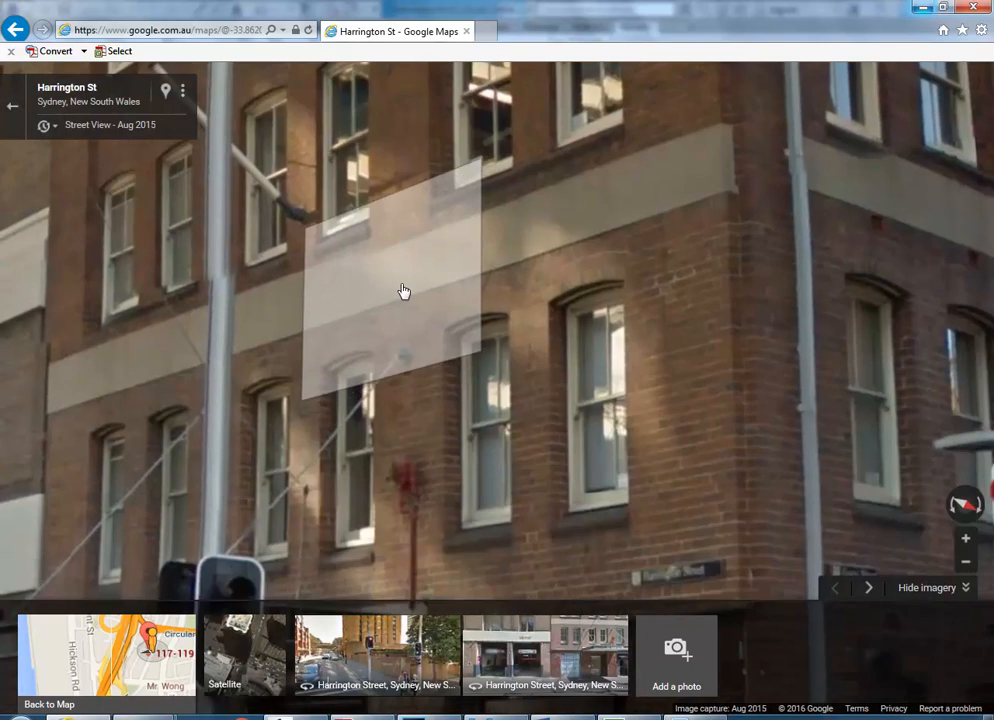
left_click(403, 291)
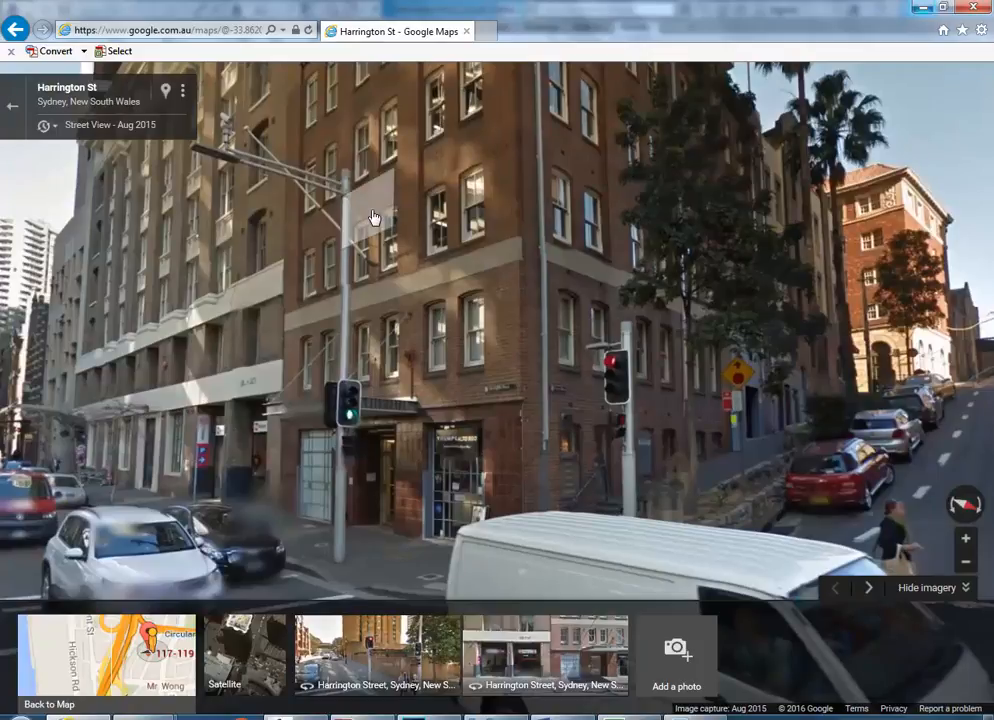
left_click(400, 300)
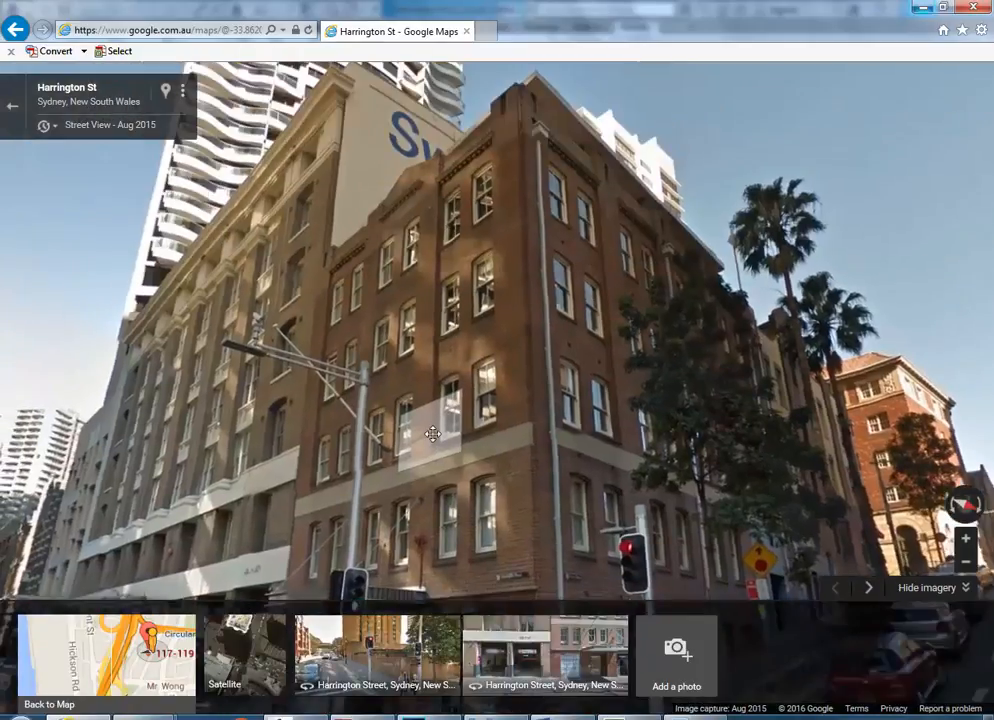
left_click(432, 433)
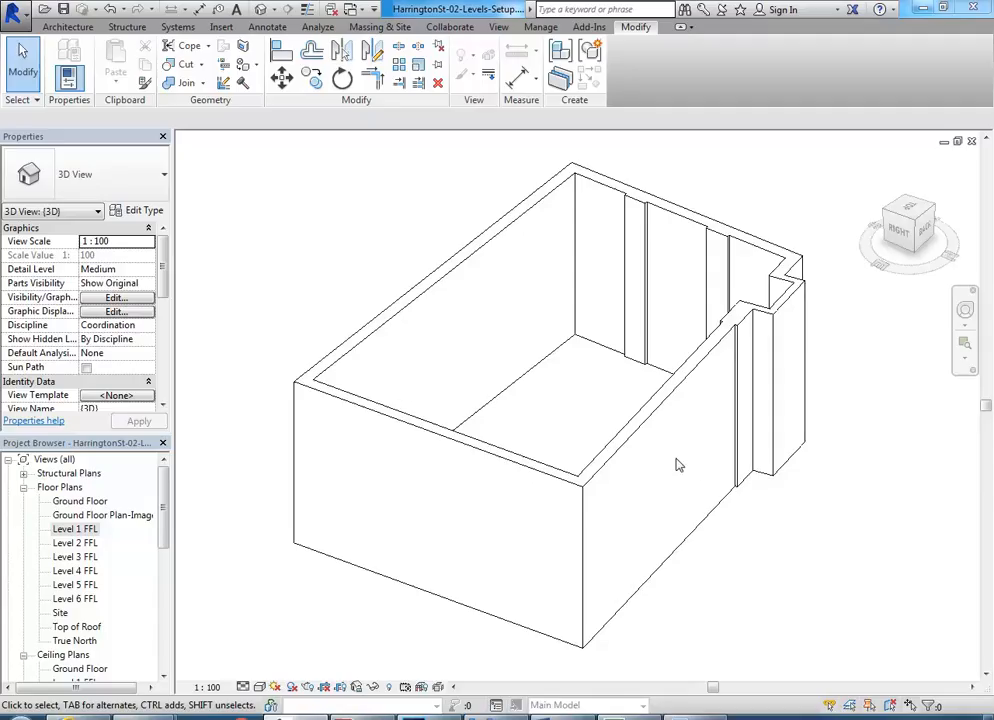
Inspect the 3D wall model from another angle and compare it with the building's corner, windows and upper storeys in Google Maps Street View
mouse_move(677, 464)
middle_mouse_down("shift")
mouse_move(415, 371)
mouse_move(346, 362)
mouse_move(628, 557)
mouse_move(690, 467)
middle_mouse_up("shift")
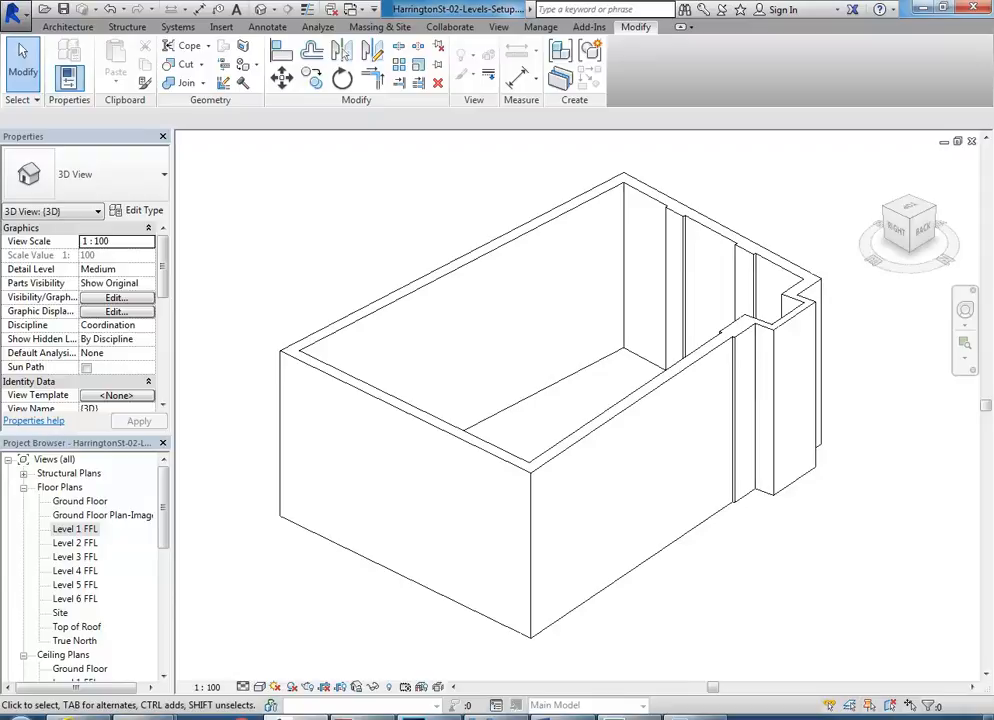
left_click(79, 716)
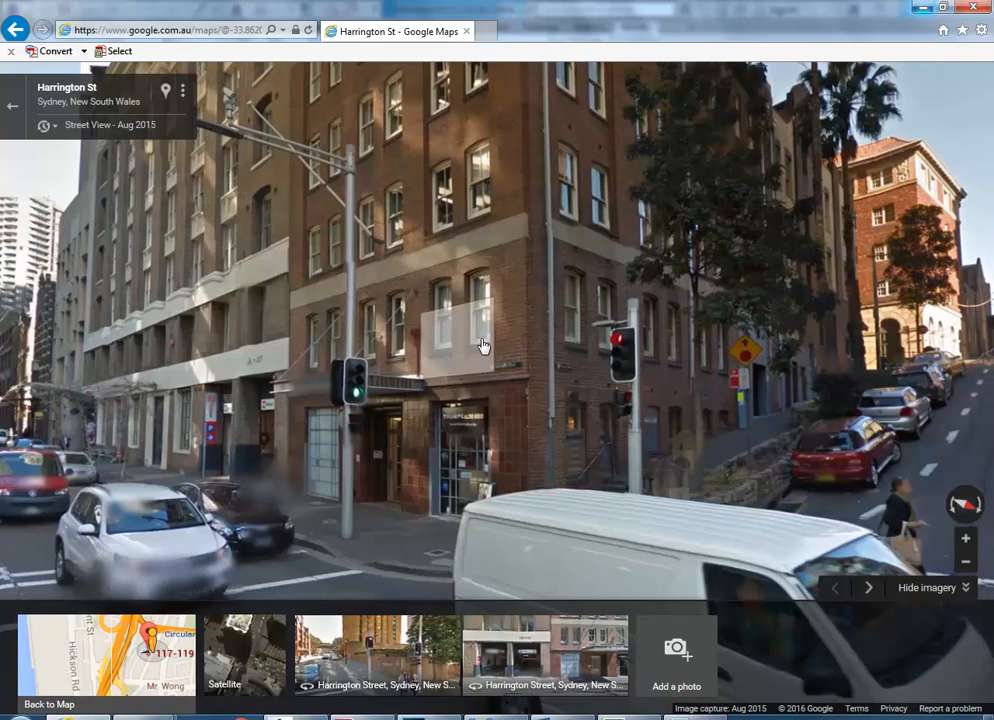
left_click(459, 340)
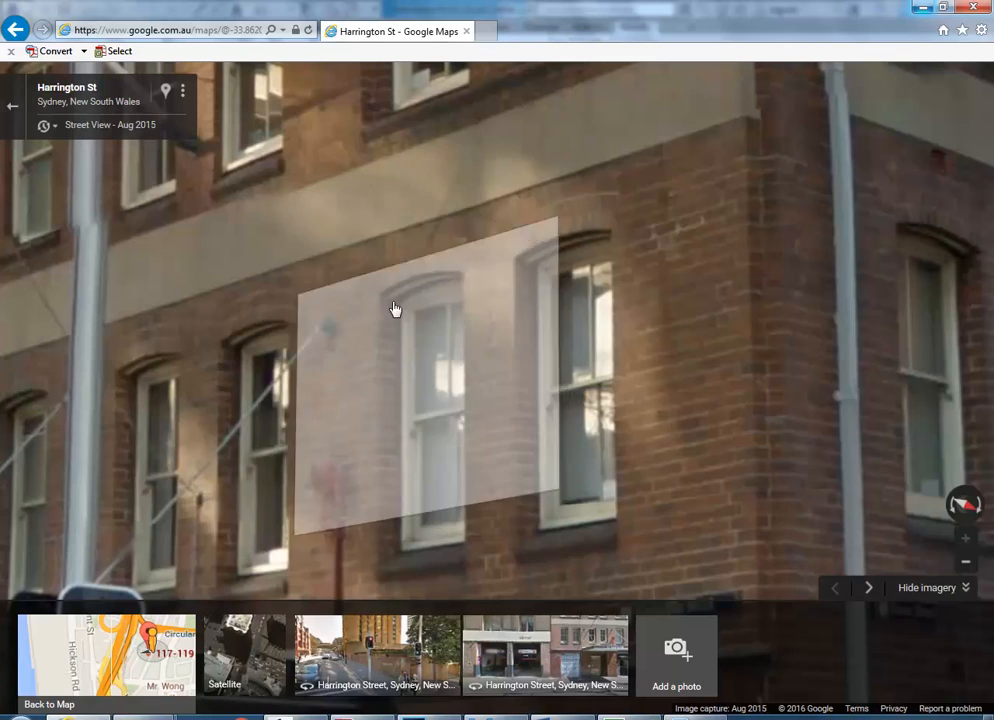
left_click(457, 413)
left_click_drag(323, 320, 342, 197)
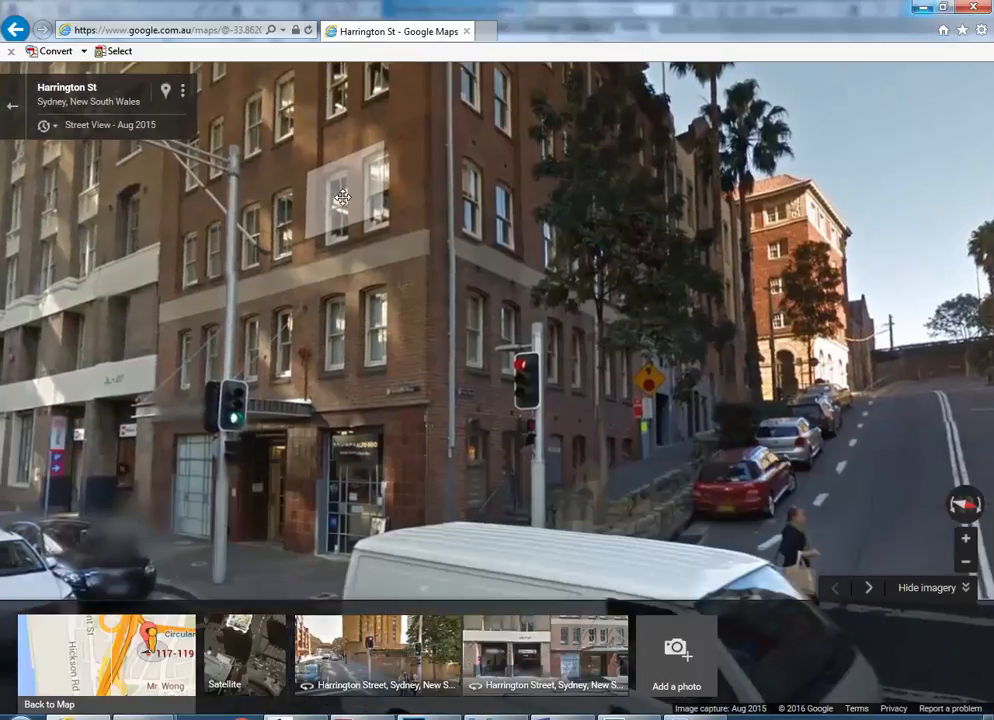
left_click_drag(306, 322, 331, 375)
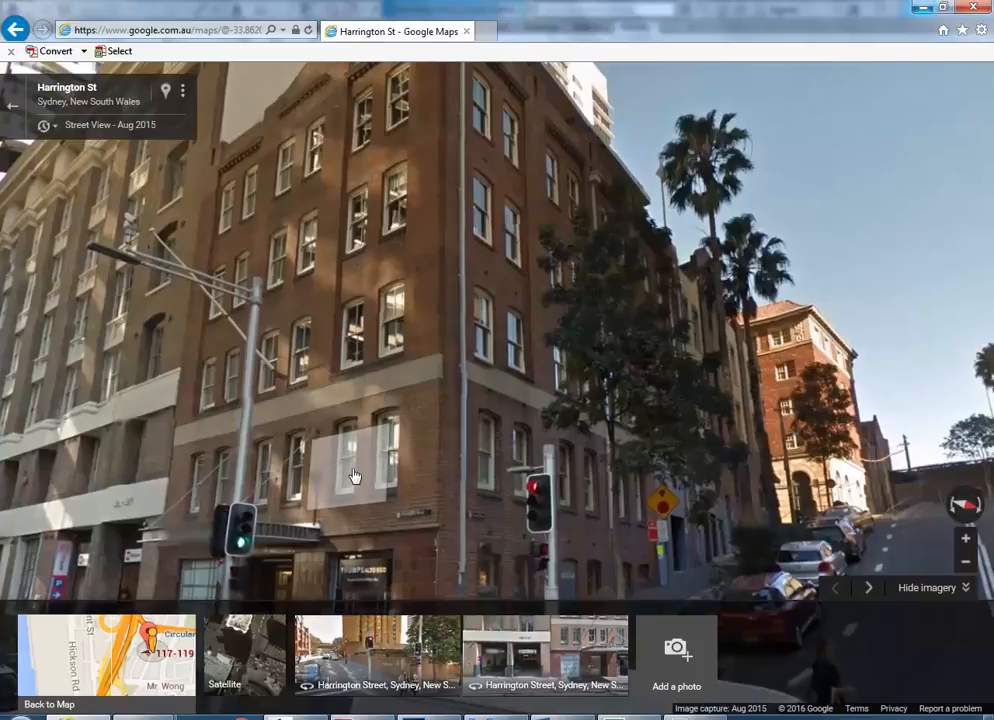
mouse_move(430, 266)
left_mouse_down()
mouse_move(406, 326)
mouse_move(422, 257)
mouse_move(426, 278)
left_mouse_up()
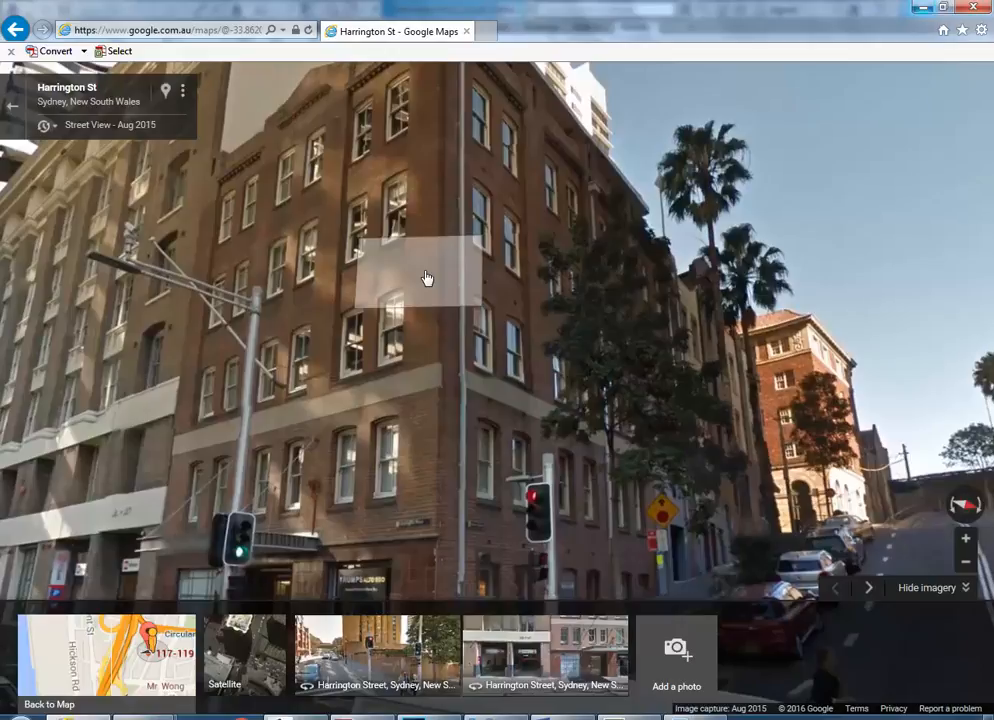
left_click(421, 213)
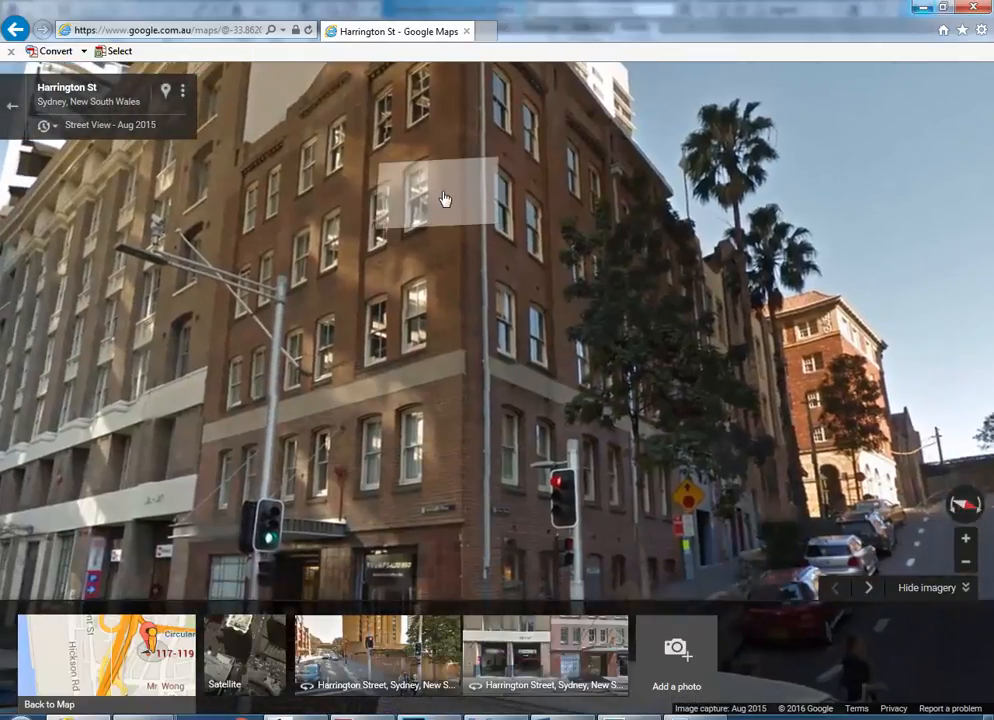